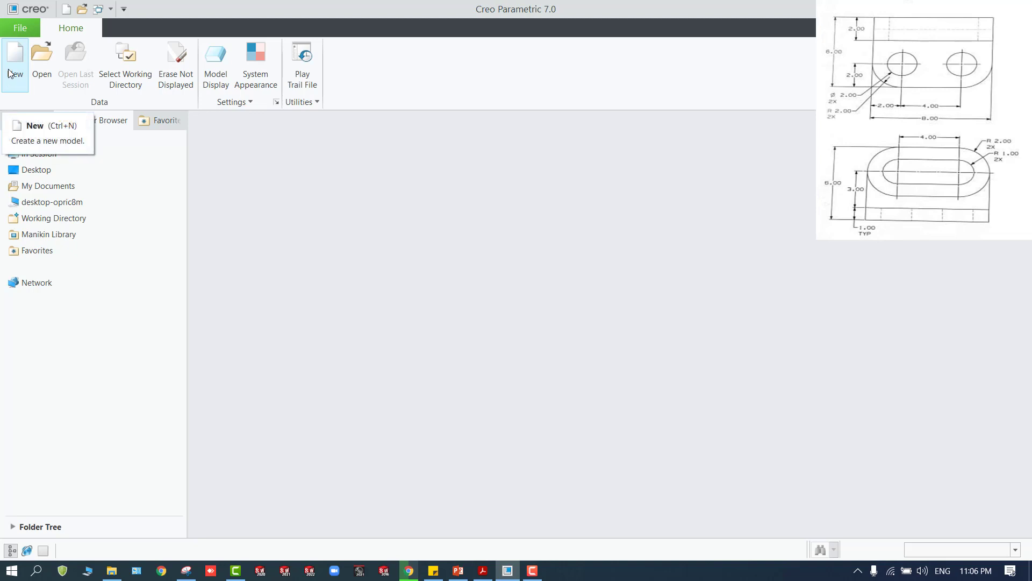
# Create a new solid part named Excercise-05 with the default template.
pyautogui.click(8, 74)
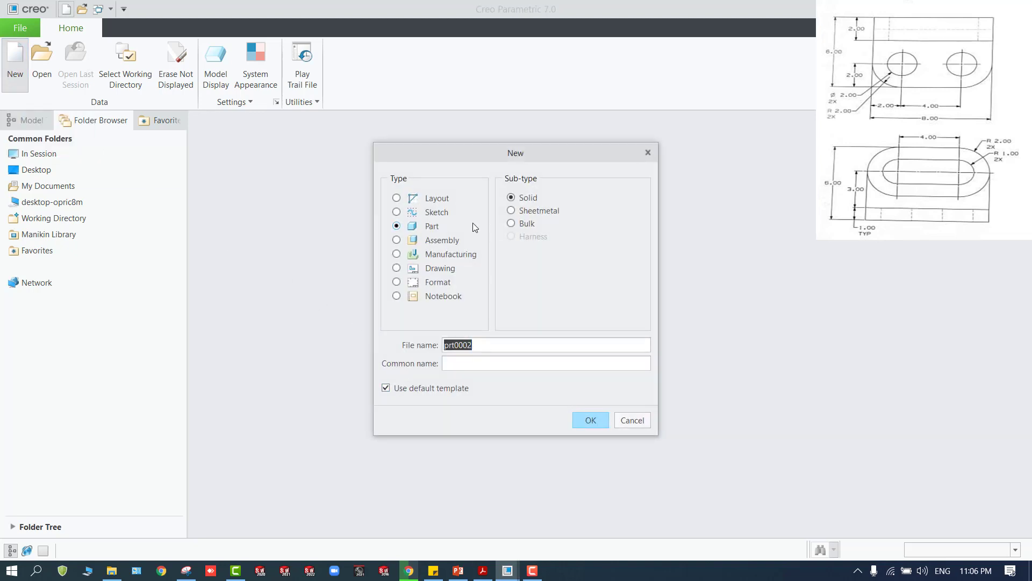
pyautogui.write('Excercise-05')
pyautogui.click(582, 421)
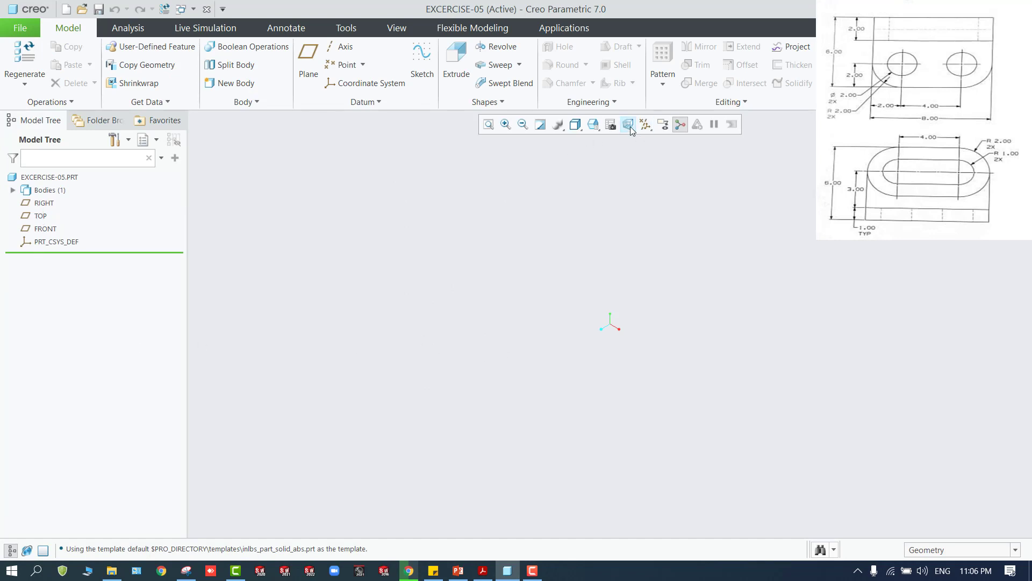
# Turn on the display of datum planes and start a sketch on the FRONT plane.
pyautogui.click(645, 125)
pyautogui.click(647, 141)
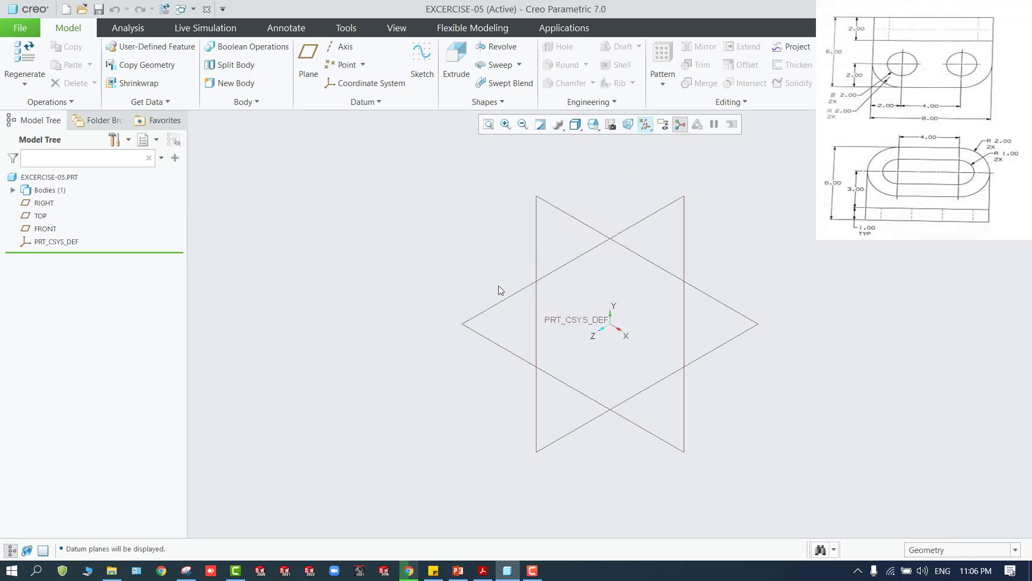
pyautogui.click(580, 223)
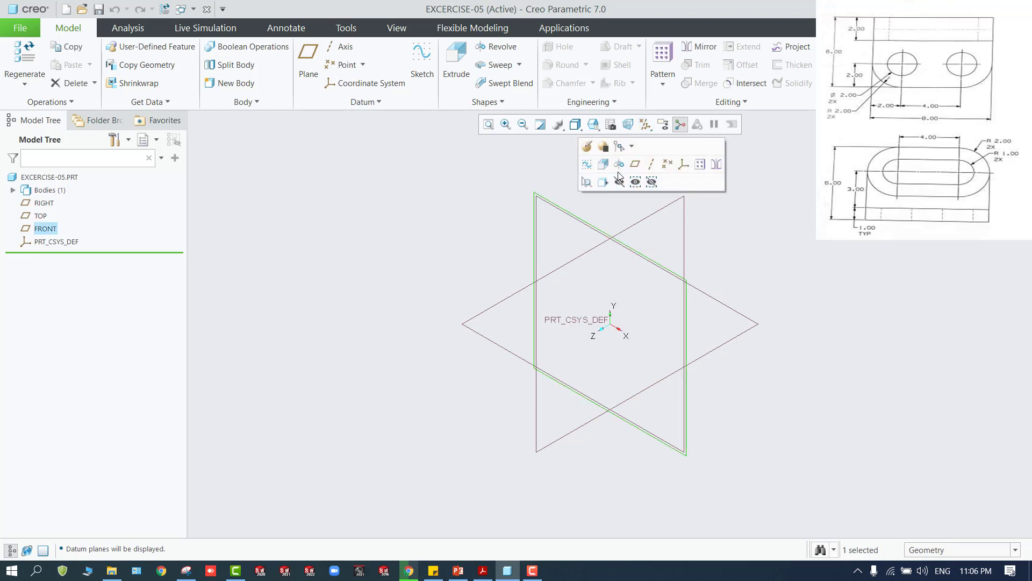
pyautogui.click(596, 168)
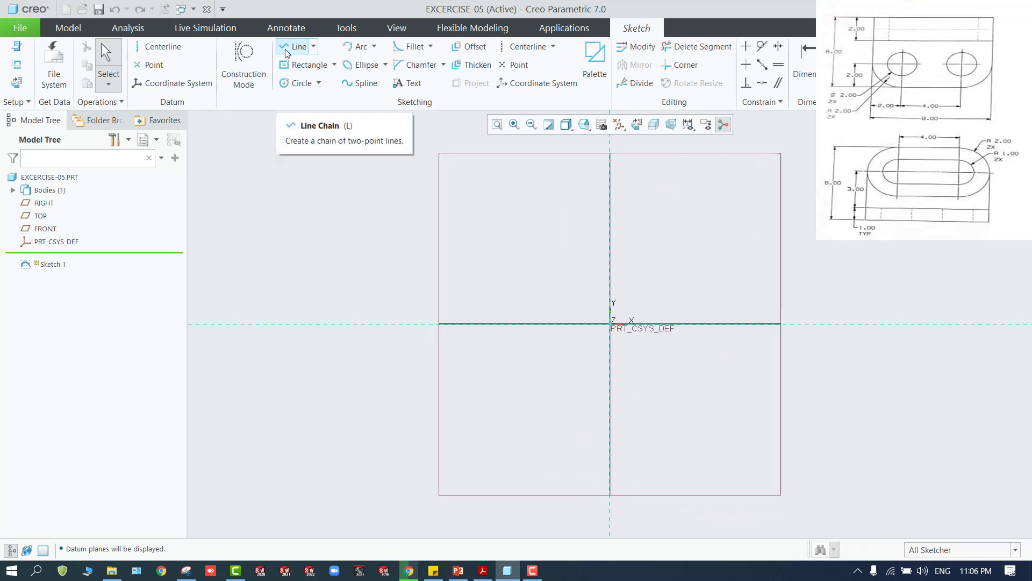
# Sketch a center rectangle about 430 wide and 246 high around the origin.
pyautogui.click(316, 70)
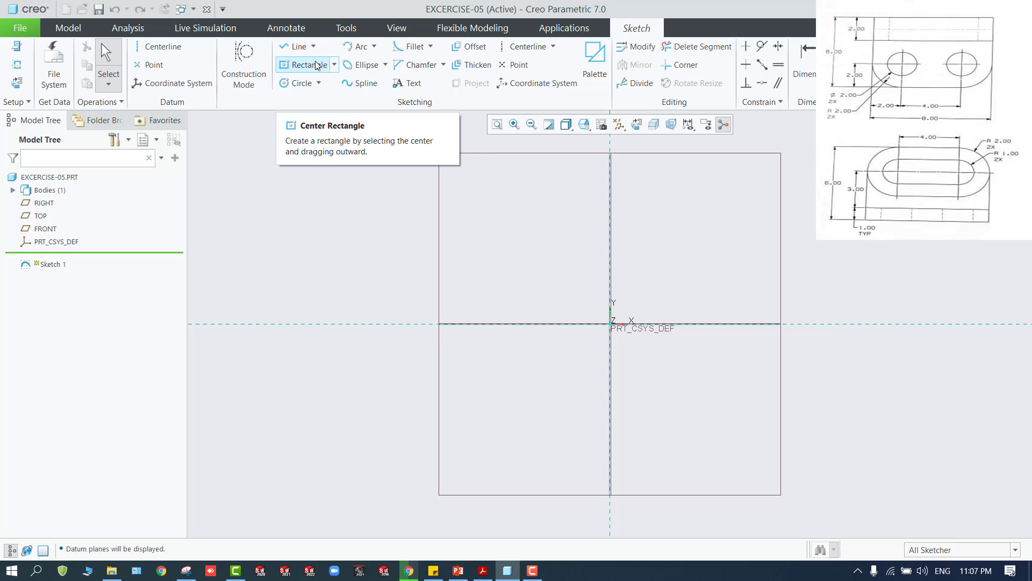
pyautogui.click(610, 323)
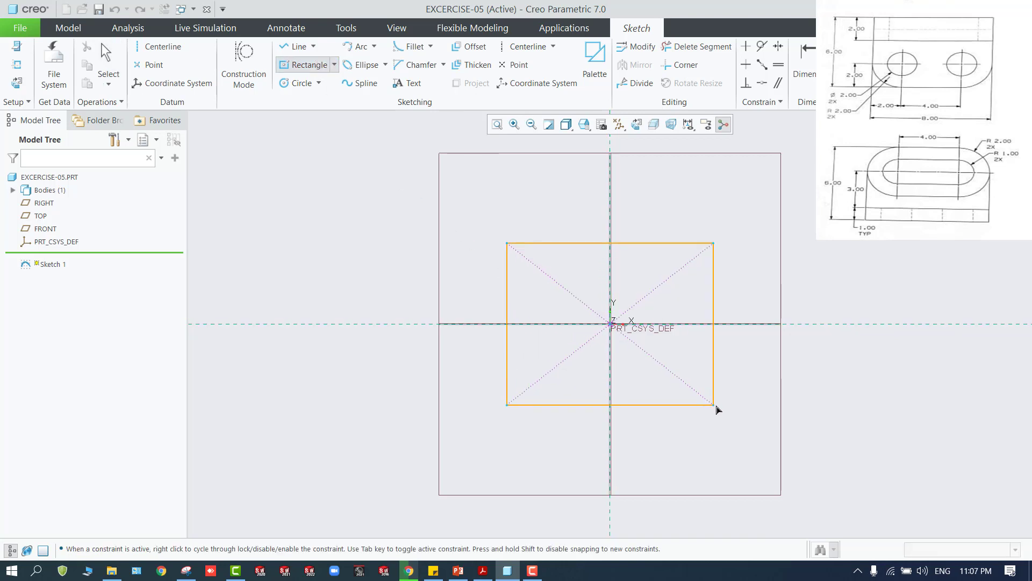
pyautogui.click(756, 407)
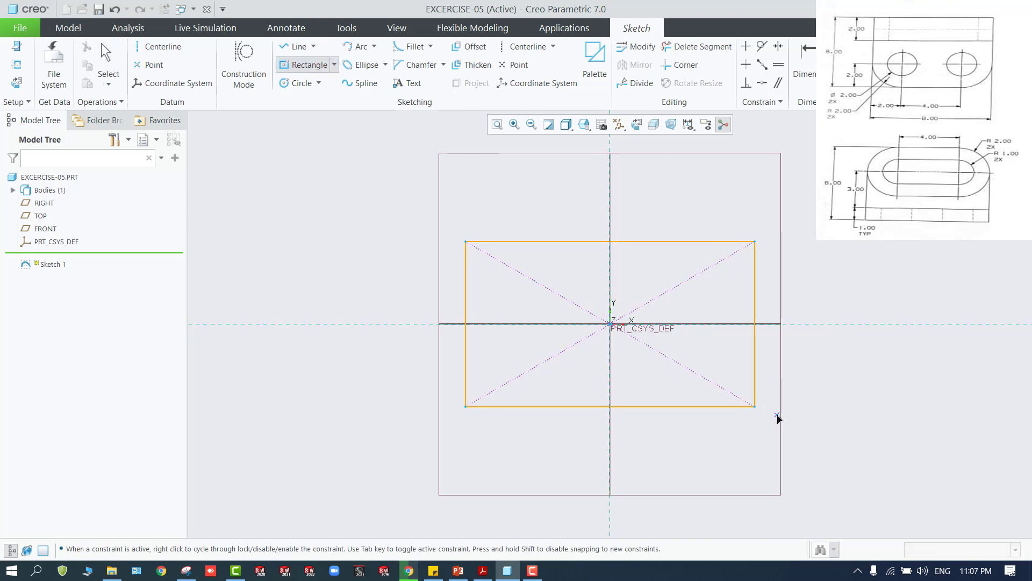
pyautogui.middleClick(828, 426)
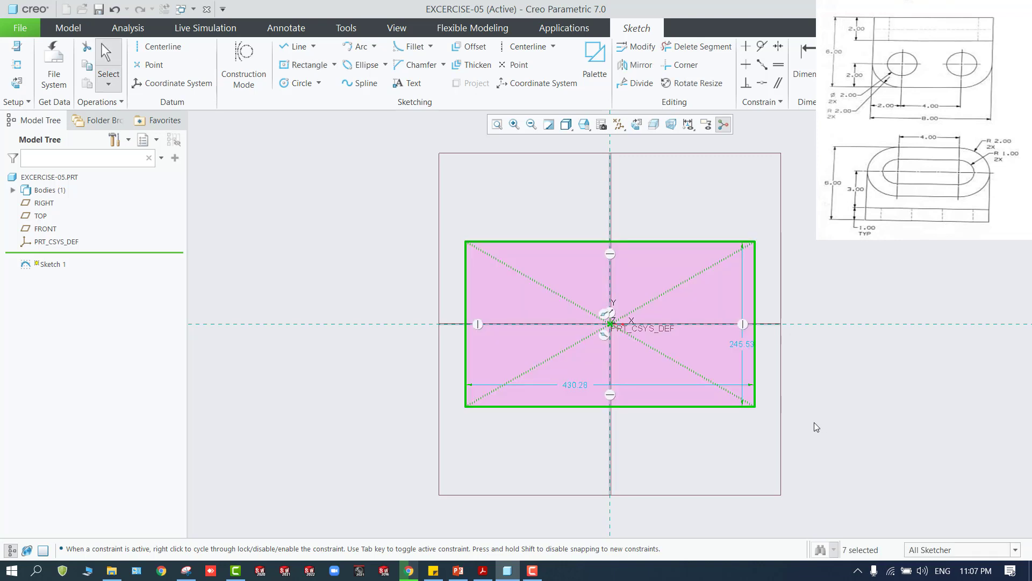
# Fillet the rectangle's two lower corners, about R12 on the left one and R24 on the right one.
pyautogui.click(413, 49)
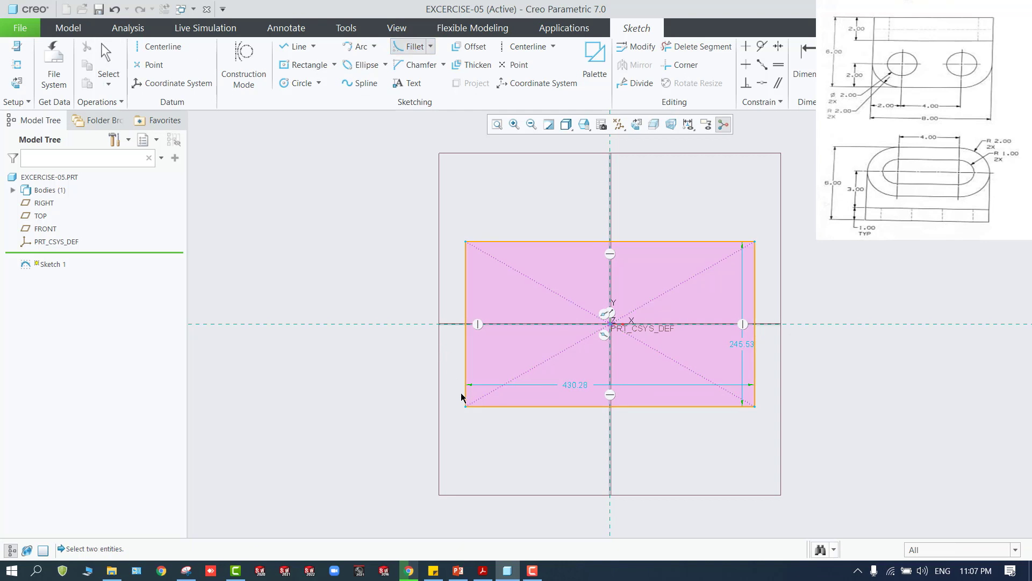
pyautogui.click(473, 413)
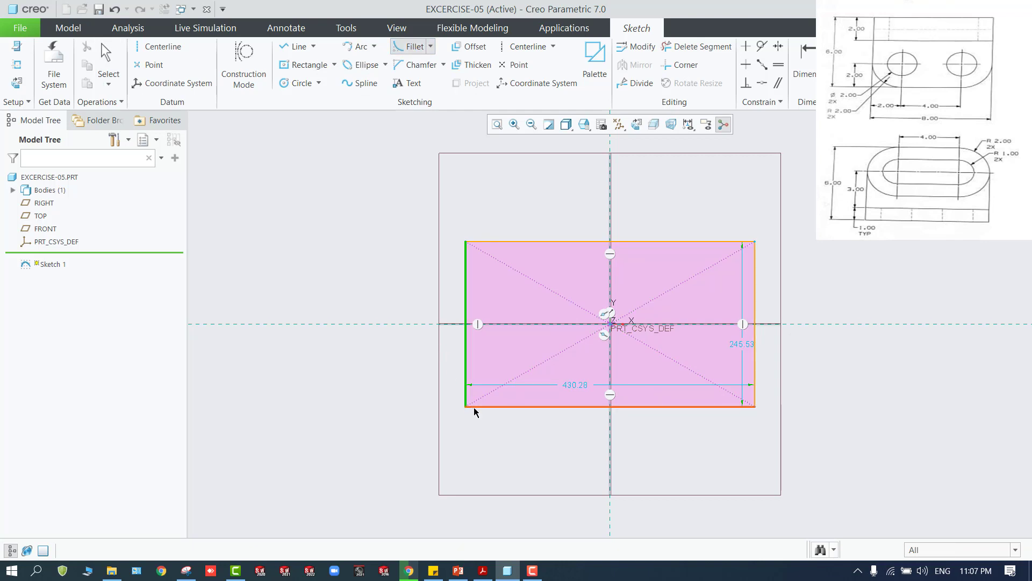
pyautogui.click(473, 409)
pyautogui.click(724, 407)
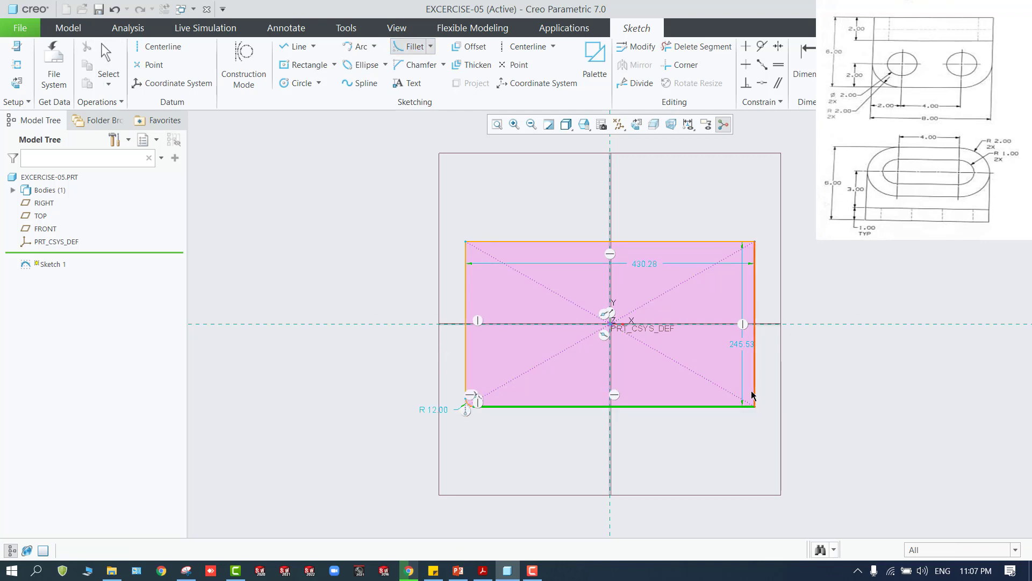
pyautogui.click(755, 396)
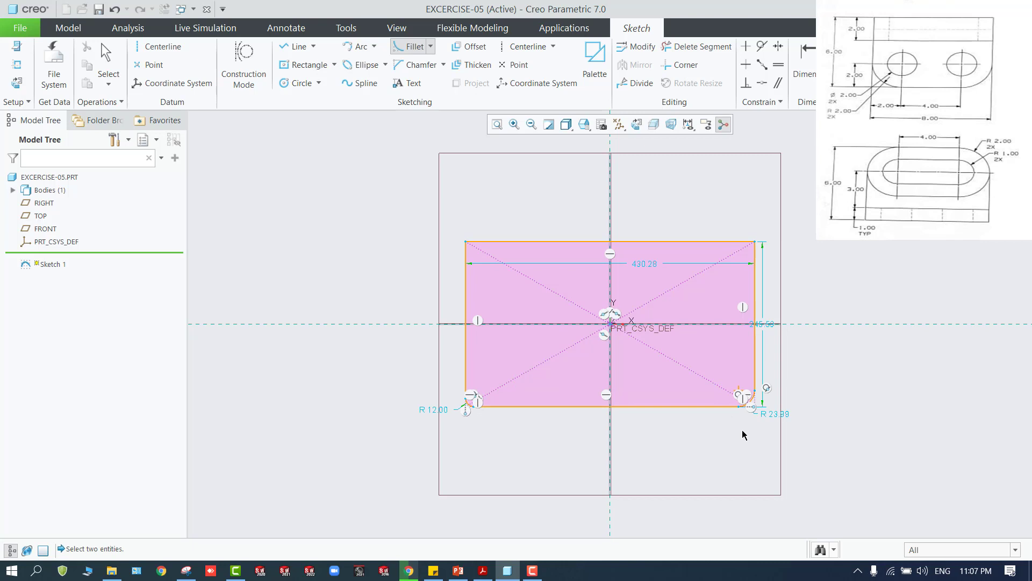
# Draw two equal circles about 74 in diameter, level with each other in the rectangle's lower half.
pyautogui.click(299, 83)
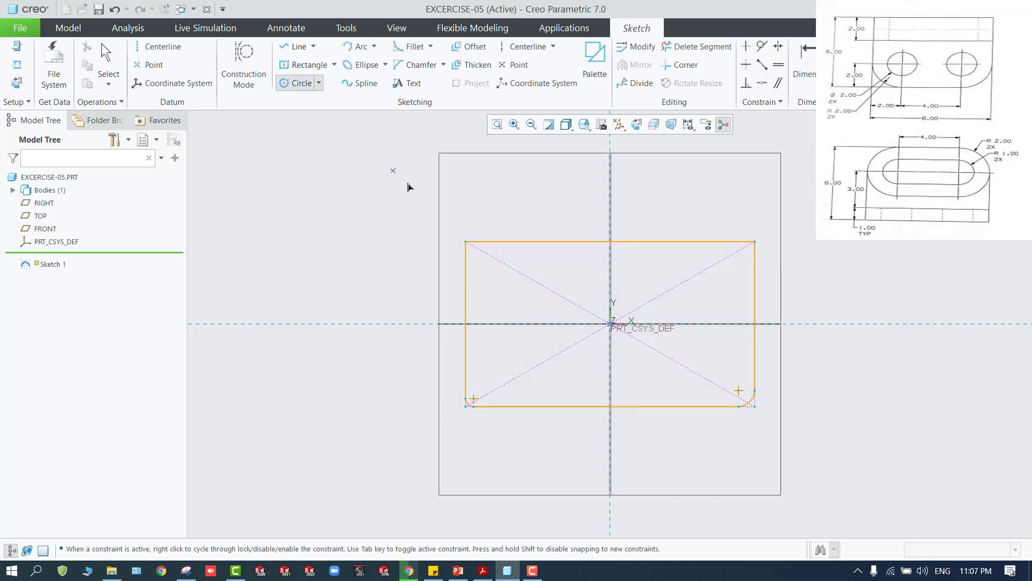
pyautogui.click(700, 363)
pyautogui.click(709, 388)
pyautogui.click(520, 362)
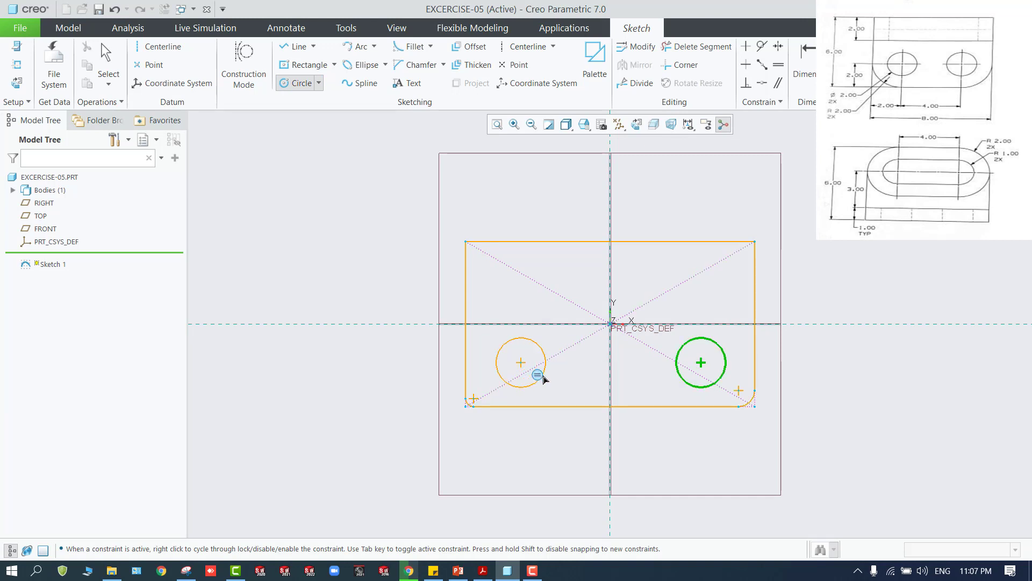
pyautogui.click(543, 378)
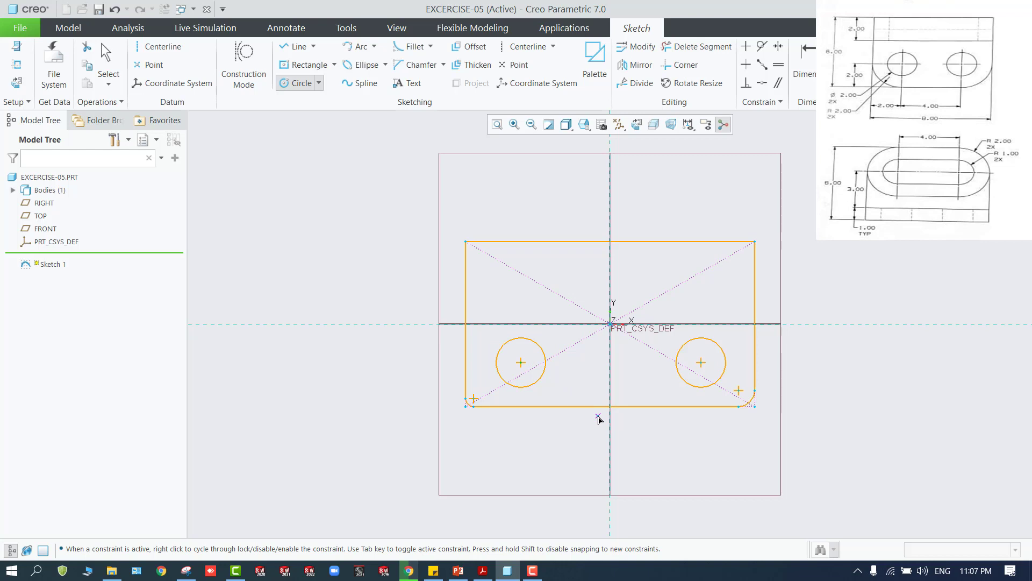
# Dimension the corner fillets with a radius of 2.
pyautogui.click(809, 70)
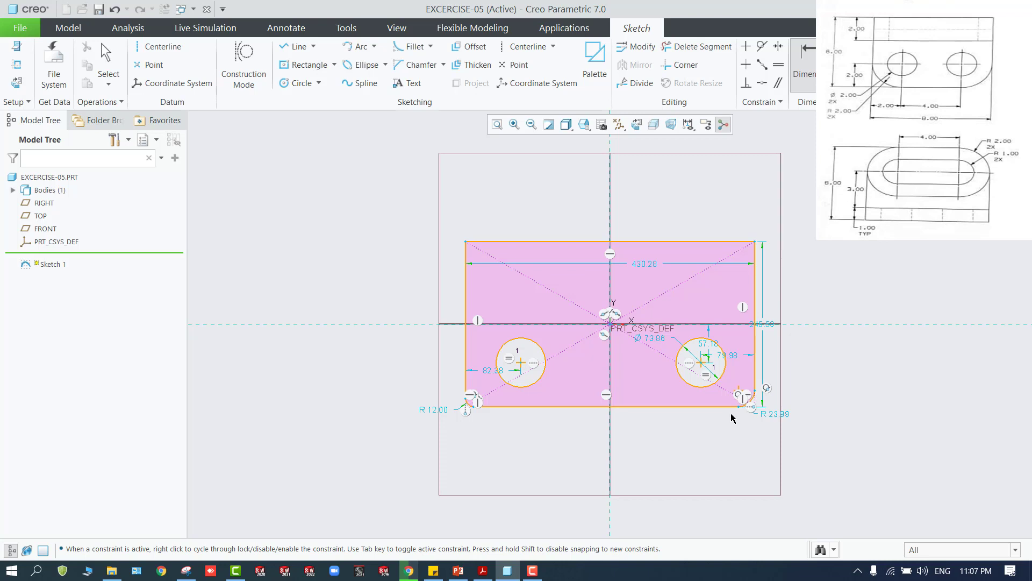
pyautogui.click(756, 400)
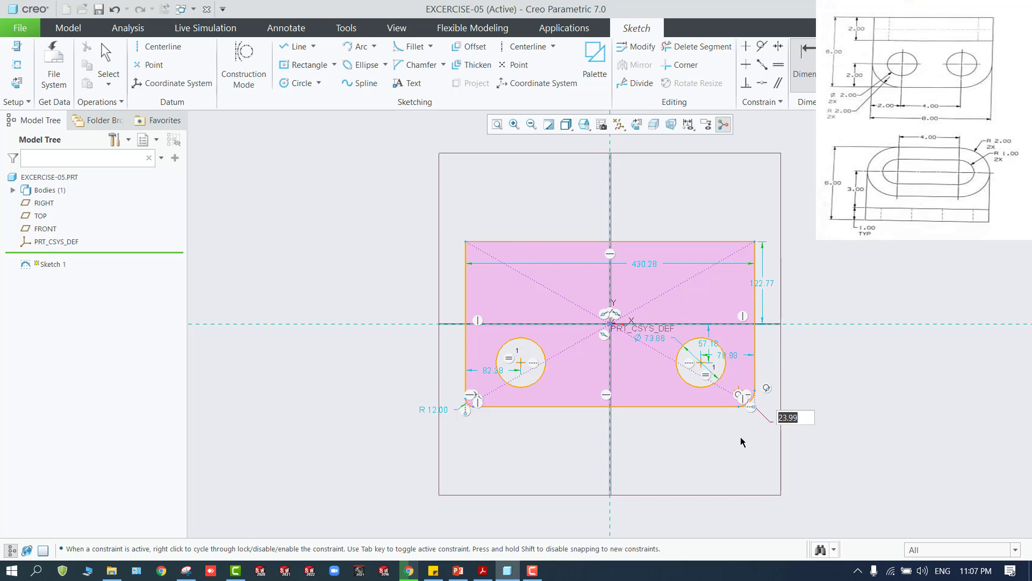
pyautogui.write('2')
pyautogui.press('Return')
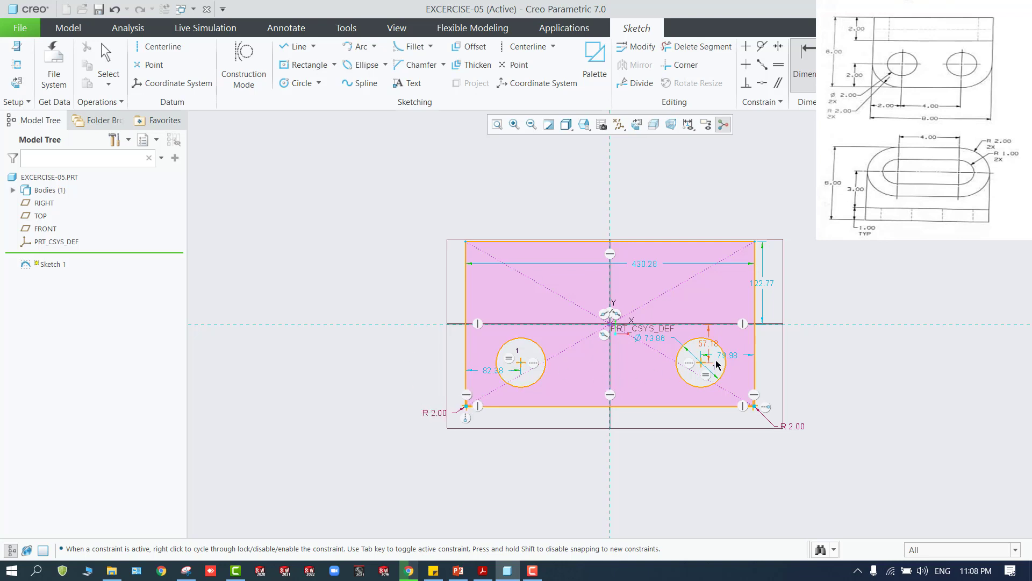
# Dimension the left circle's radius and set it to 2.
pyautogui.click(538, 345)
pyautogui.middleClick(484, 346)
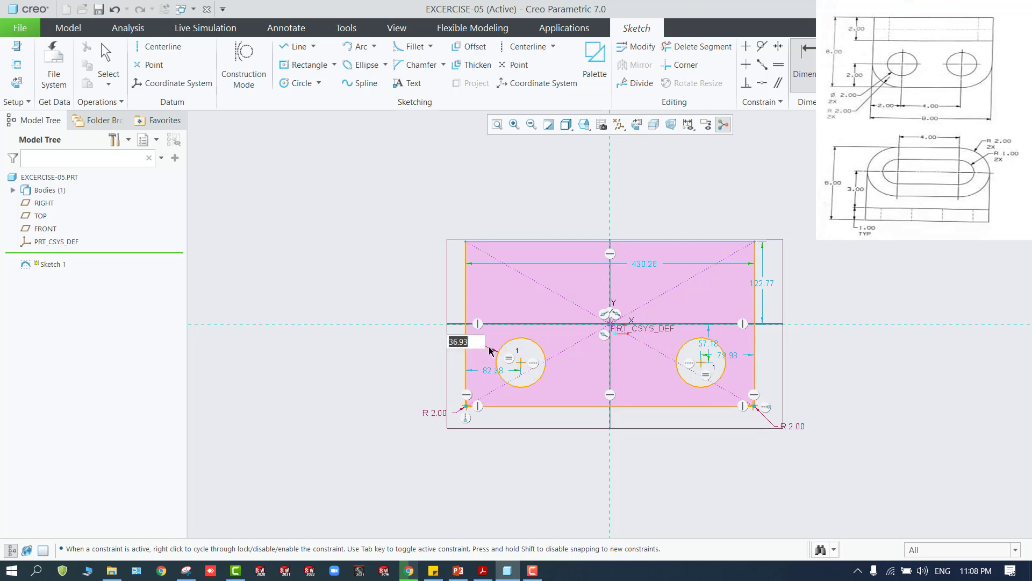
pyautogui.write('2')
pyautogui.press('Return')
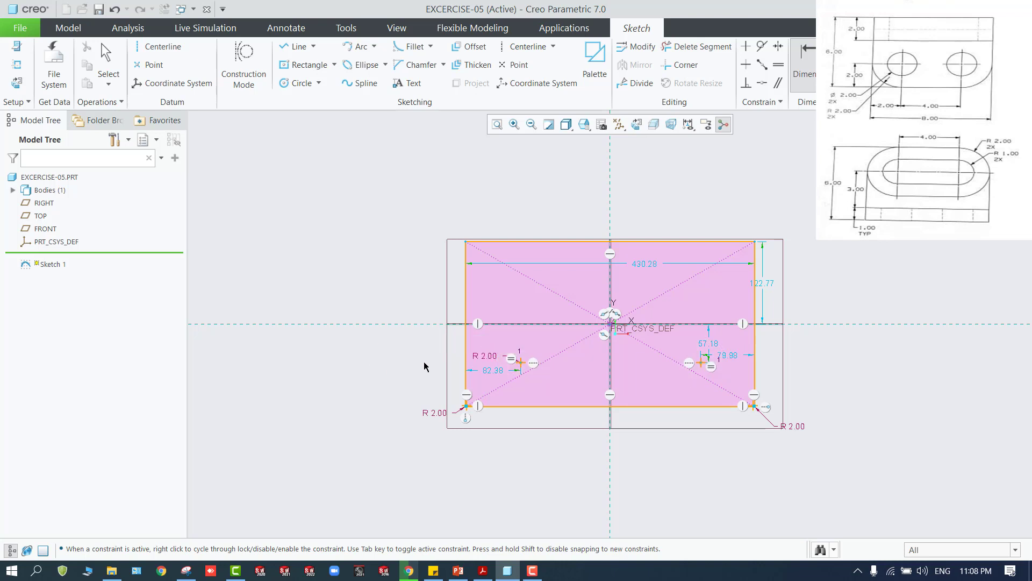
# Shrink the rectangle to about 141 by 131 and move both circles inside it, about 31 from its sides and 28 below the horizontal axis.
pyautogui.scroll(2, 517, 360)
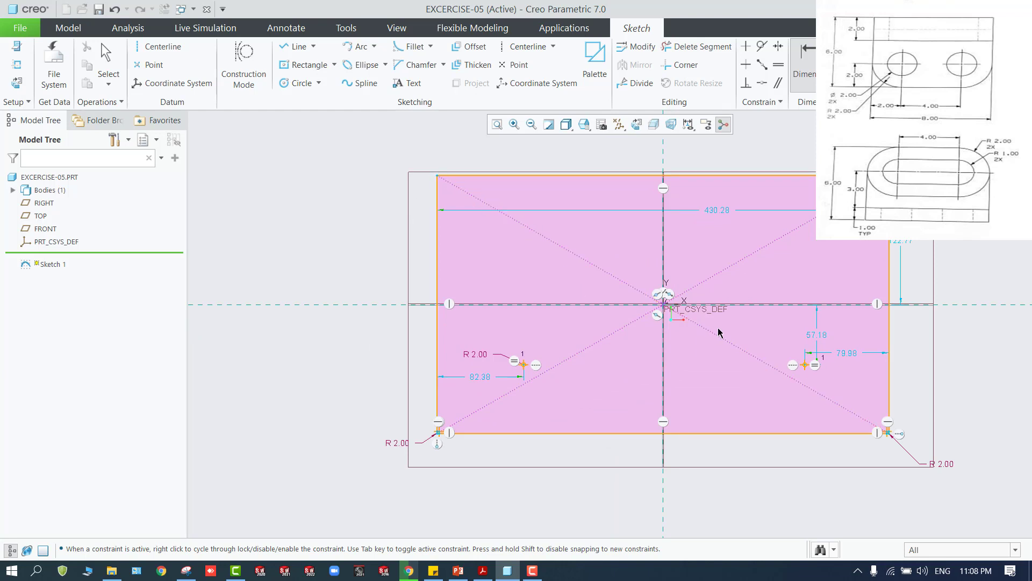
pyautogui.middleClick(807, 148)
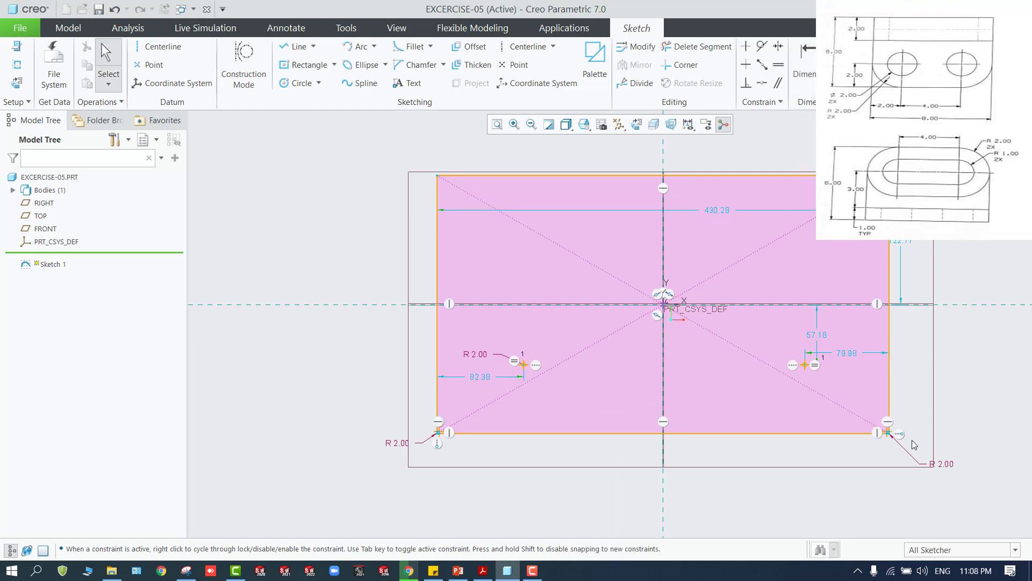
pyautogui.moveTo(889, 175); pyautogui.dragTo(738, 236)
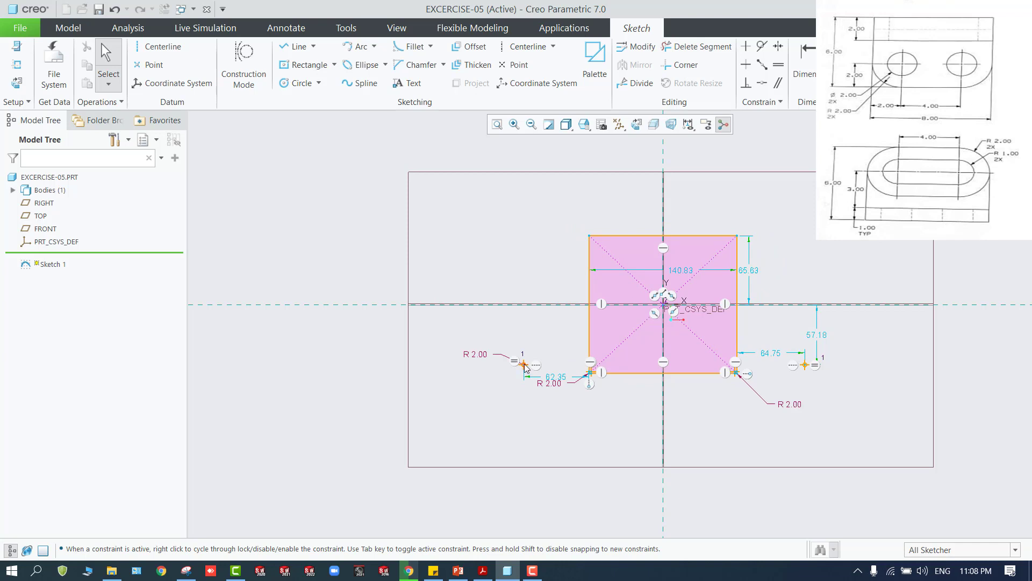
pyautogui.moveTo(525, 366)
pyautogui.mouseDown()
pyautogui.moveTo(619, 350)
pyautogui.moveTo(624, 326)
pyautogui.mouseUp()
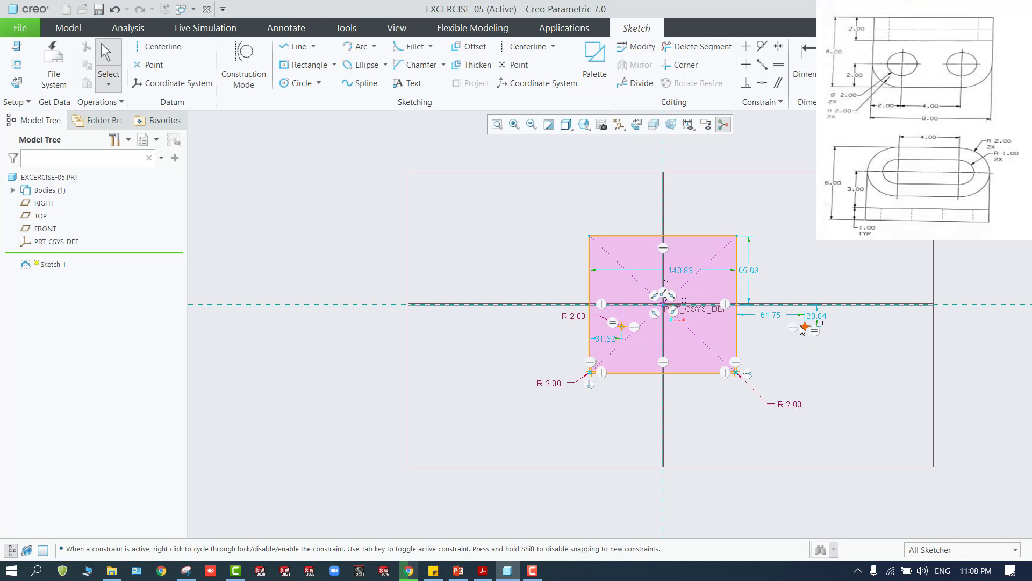
pyautogui.moveTo(804, 327)
pyautogui.mouseDown()
pyautogui.moveTo(689, 333)
pyautogui.moveTo(703, 336)
pyautogui.mouseUp()
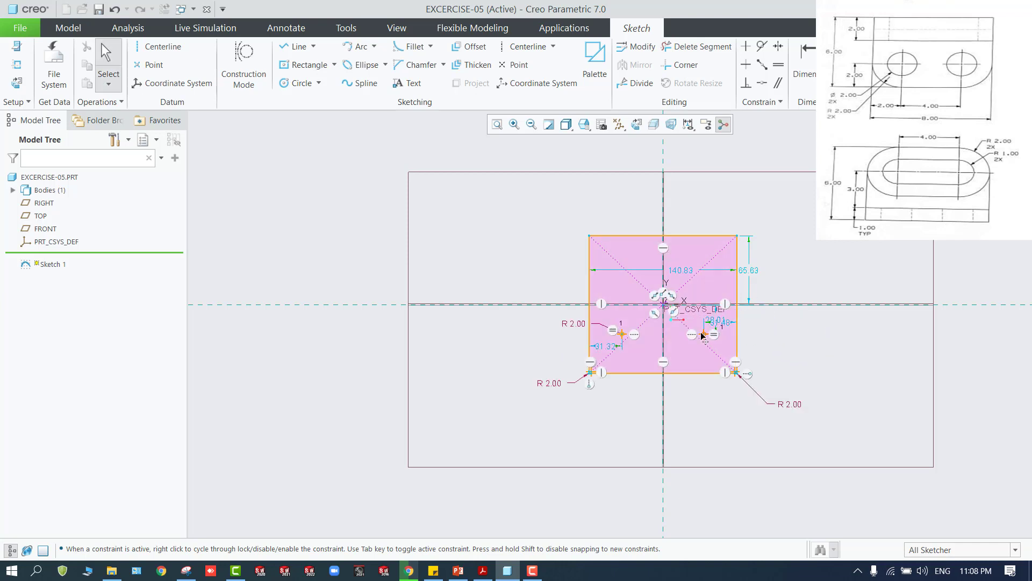
# Dimension the rectangle's height between its upper and lower edges and set it to 6.
pyautogui.scroll(-3, 703, 336)
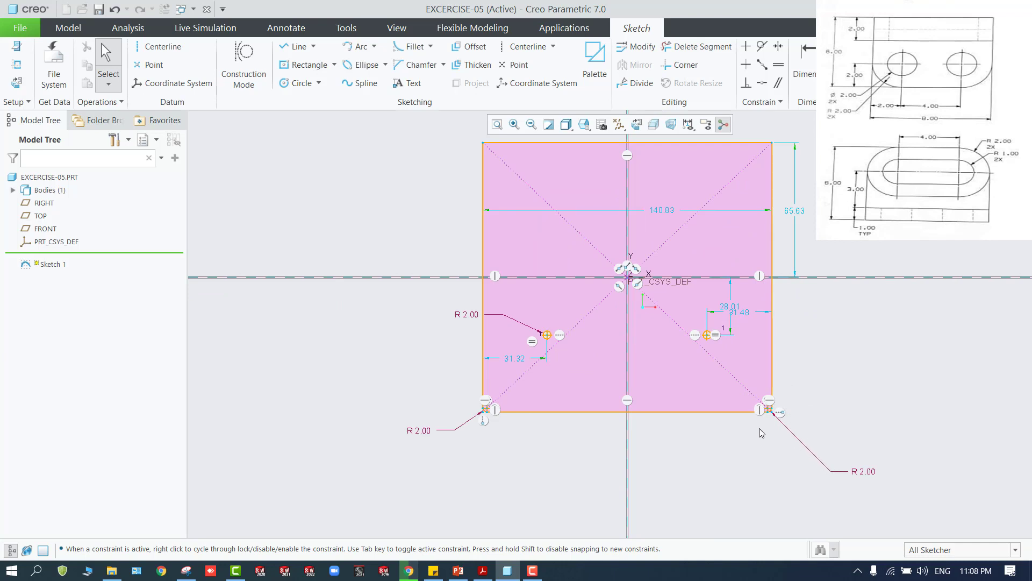
pyautogui.scroll(1, 682, 356)
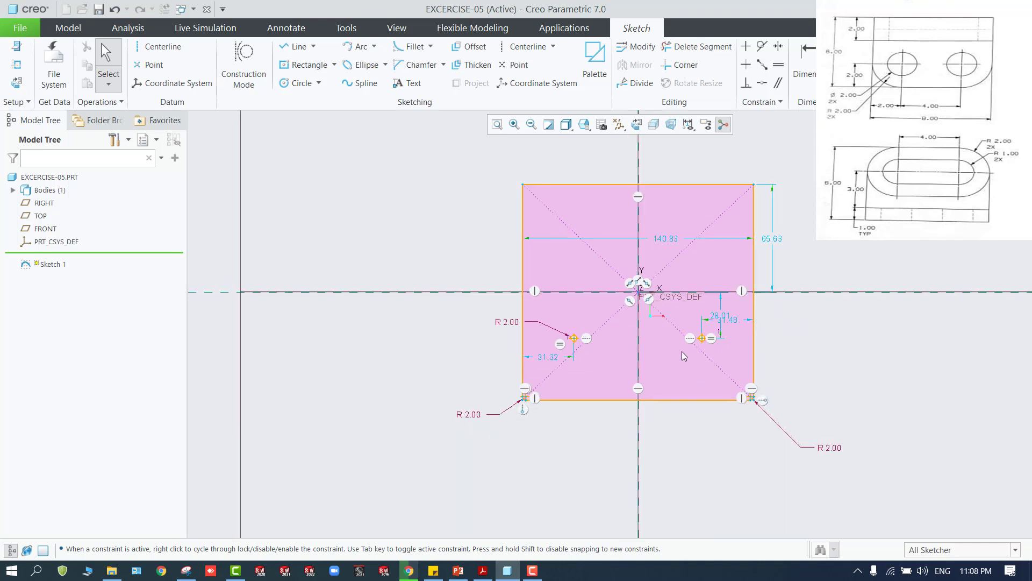
pyautogui.scroll(-1, 673, 325)
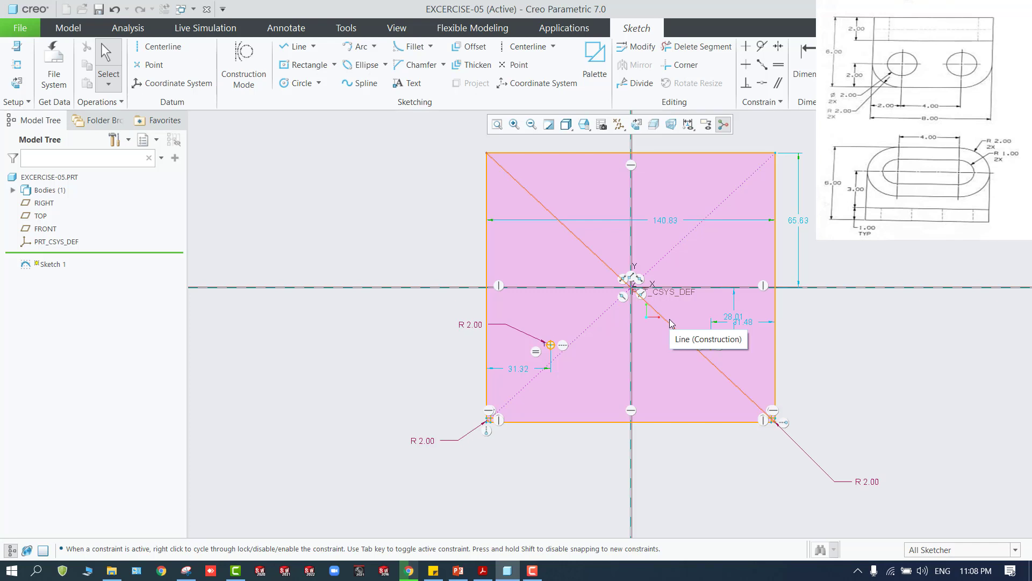
pyautogui.click(805, 75)
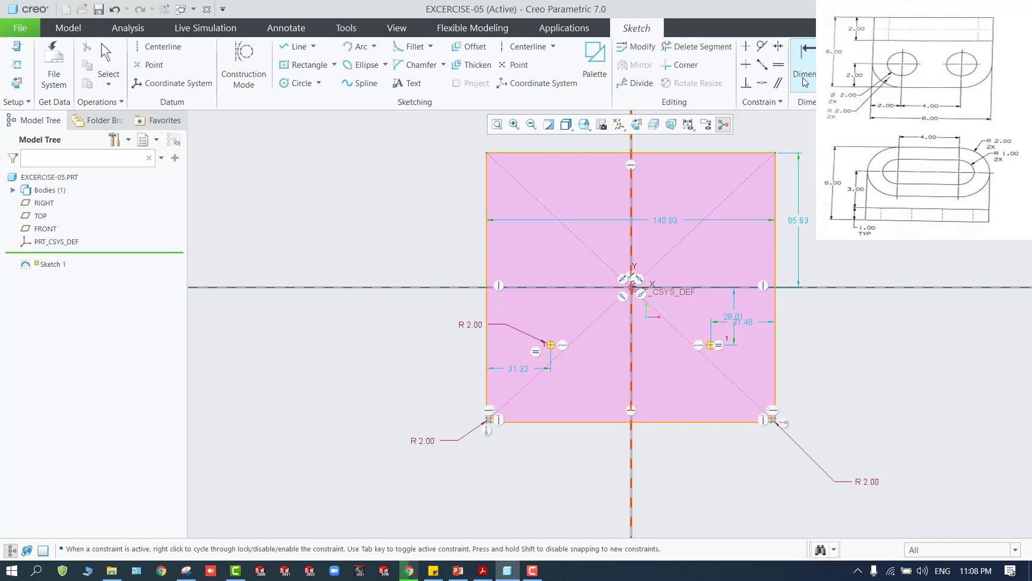
pyautogui.click(548, 153)
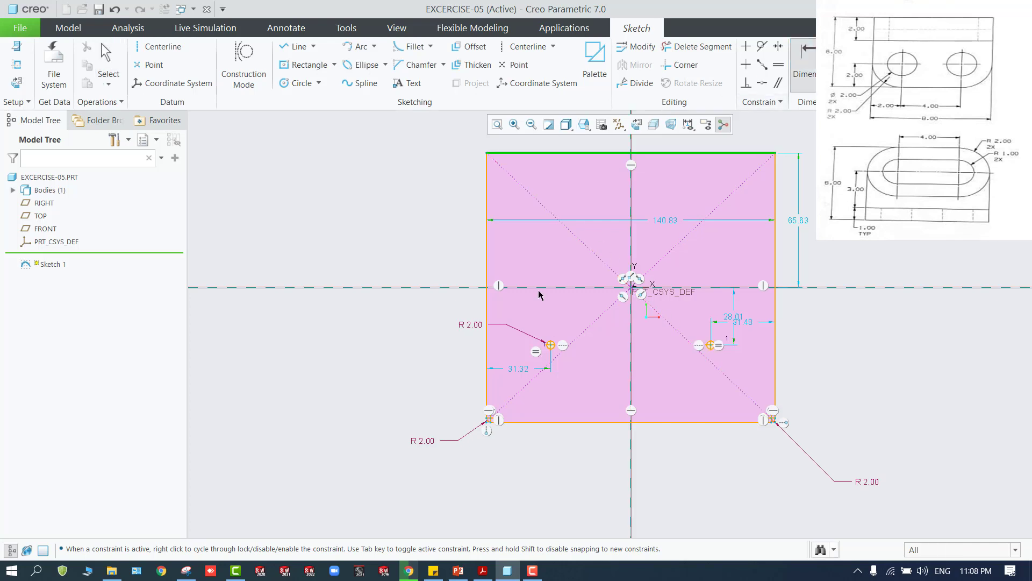
pyautogui.click(552, 422)
pyautogui.middleClick(421, 351)
pyautogui.write('6')
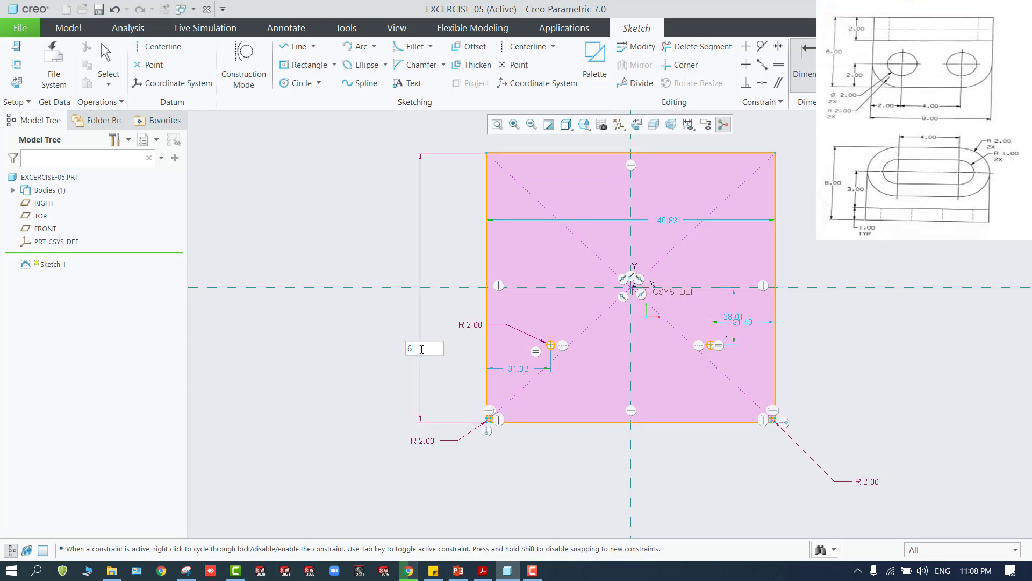
pyautogui.press('Return')
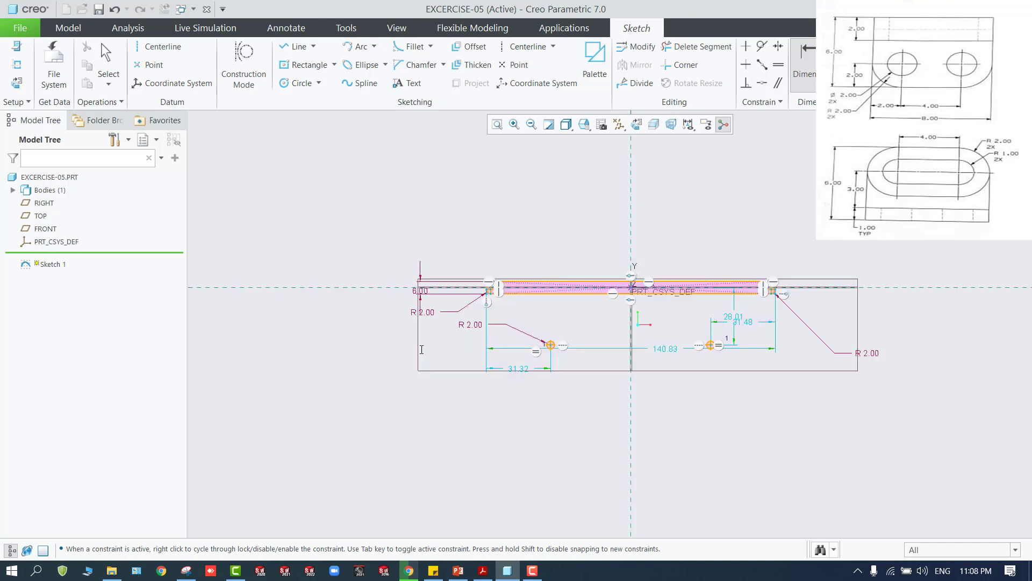
# Dimension the rectangle's overall width above its upper edge and try to modify the value.
pyautogui.click(559, 282)
pyautogui.middleClick(573, 232)
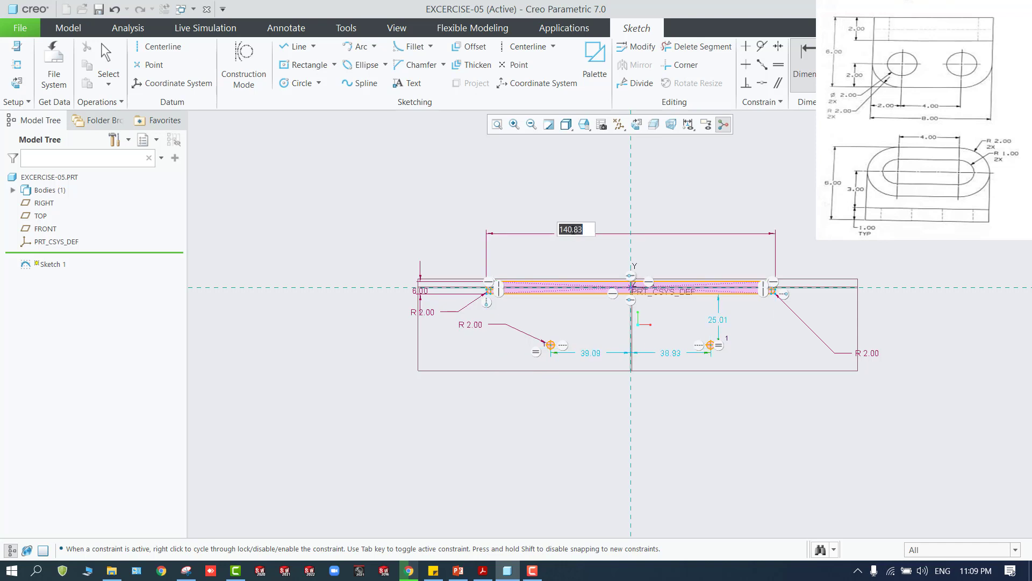
pyautogui.press('Return')
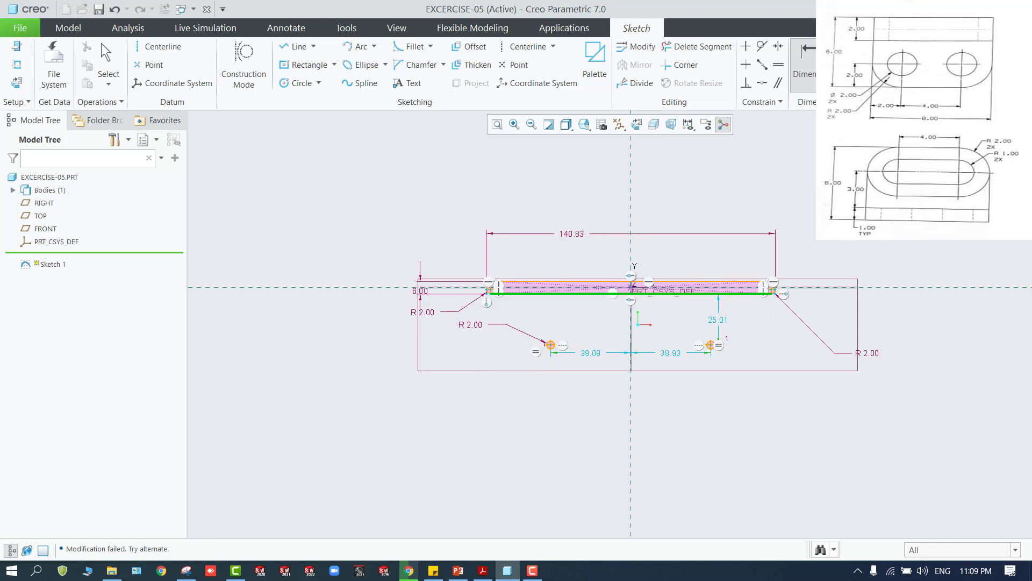
# Move both circles toward the vertical axis, about 13 and 11 from it and 21 below the rectangle.
pyautogui.middleClick(562, 244)
pyautogui.click(564, 233)
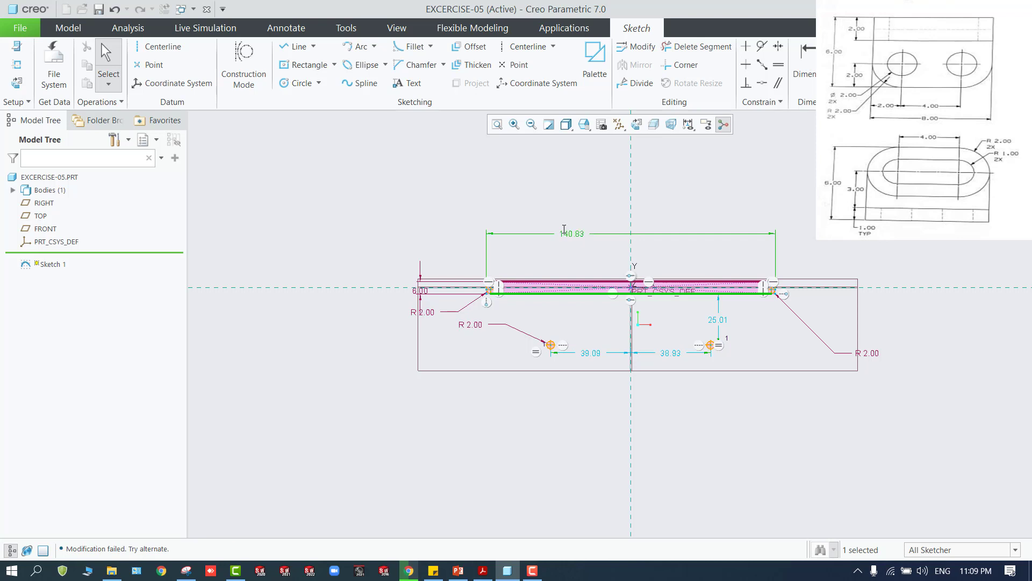
pyautogui.scroll(3, 637, 295)
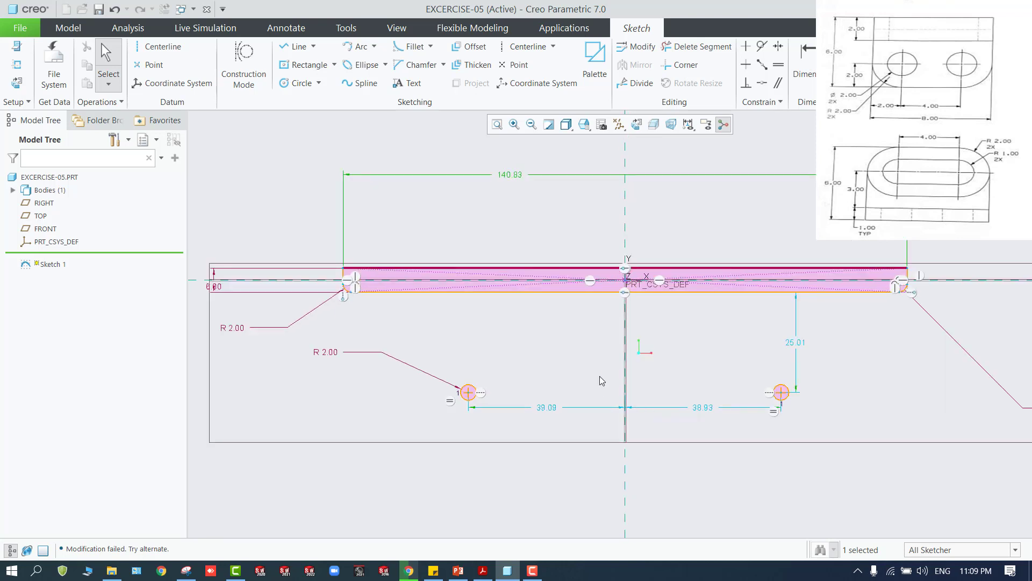
pyautogui.moveTo(469, 392); pyautogui.dragTo(570, 383)
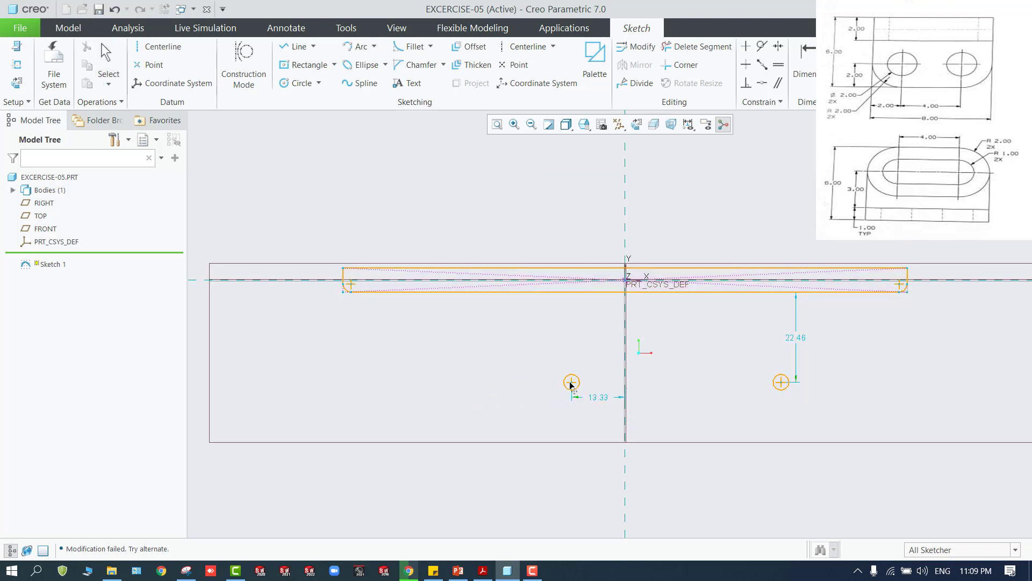
pyautogui.moveTo(780, 382); pyautogui.dragTo(669, 380)
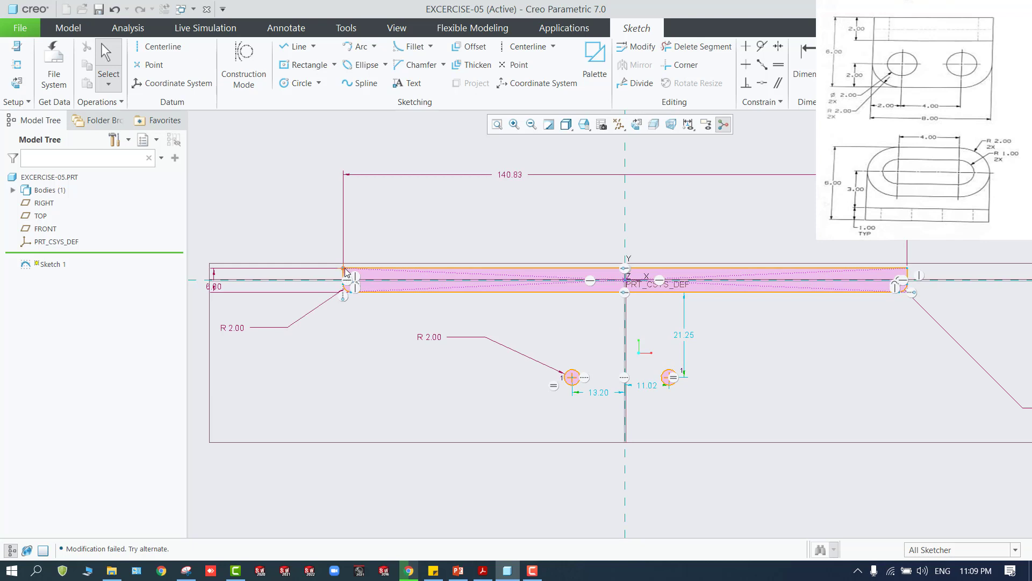
# Try to narrow the rectangle by moving its left end inward and by setting its overall width to 4.
pyautogui.moveTo(346, 268); pyautogui.dragTo(396, 270)
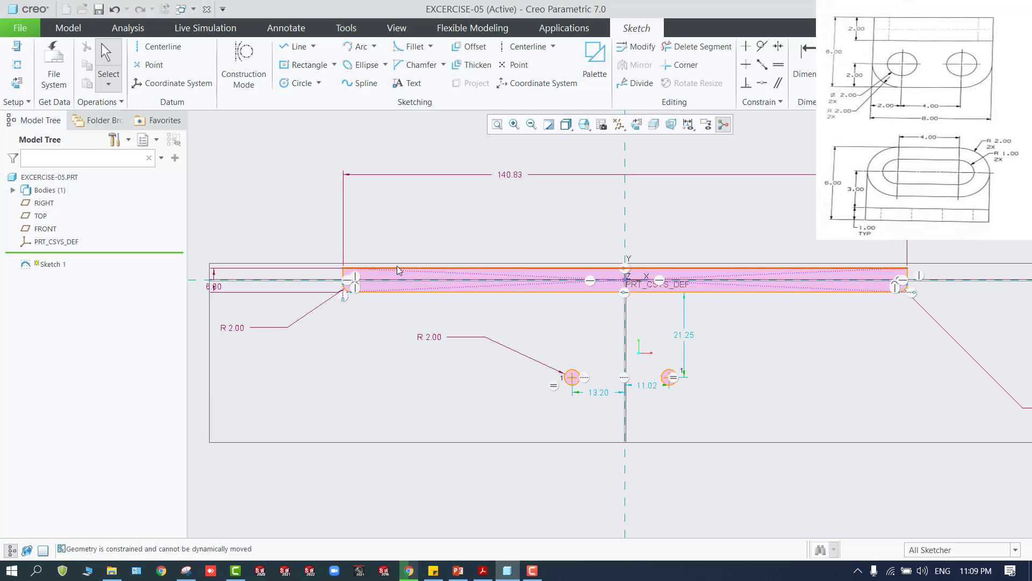
pyautogui.doubleClick(510, 176)
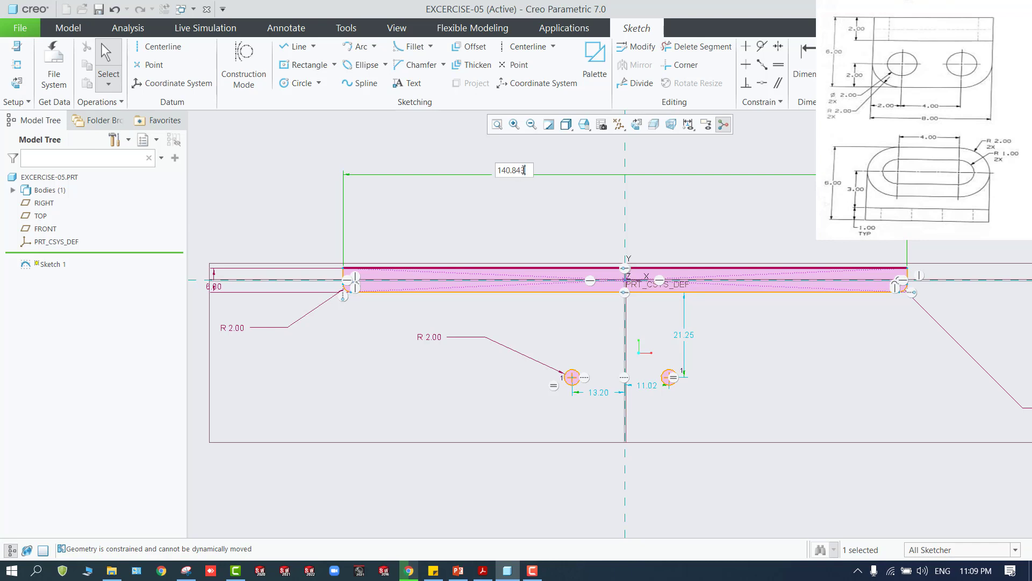
pyautogui.moveTo(524, 170); pyautogui.dragTo(473, 173)
pyautogui.write('4')
pyautogui.press('Return')
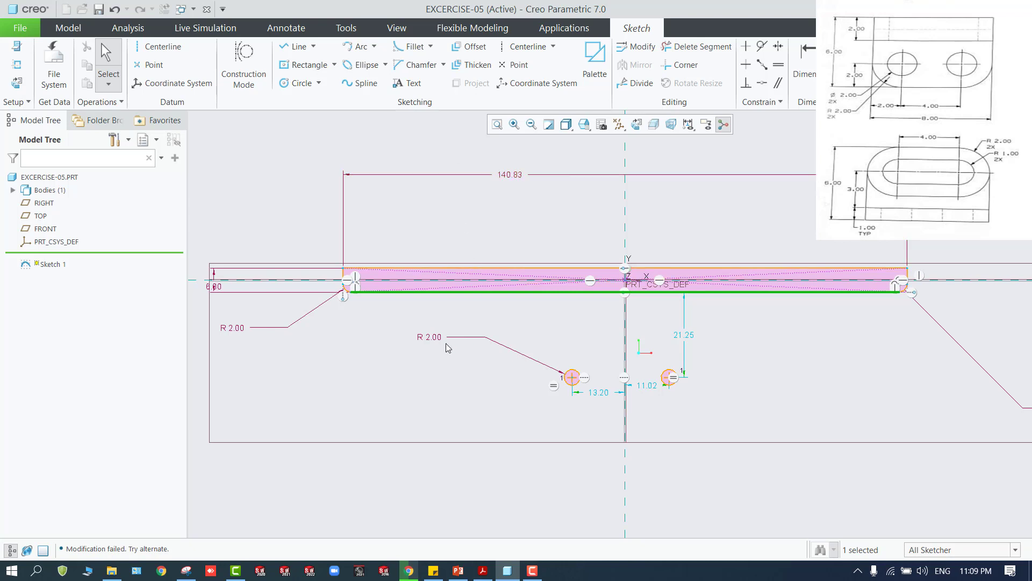
pyautogui.moveTo(359, 298); pyautogui.dragTo(371, 300)
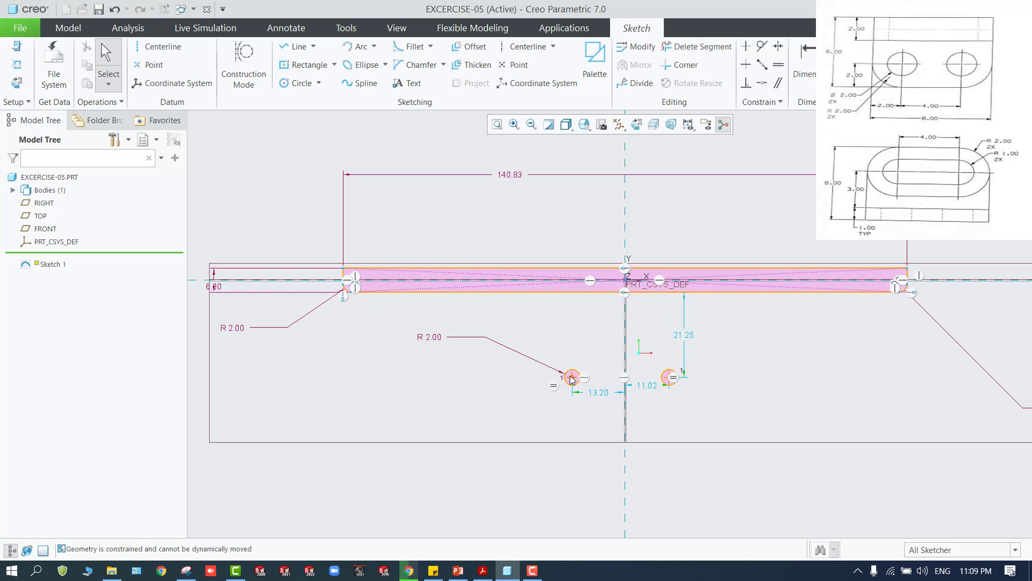
# Delete the overall width dimension above the rectangle.
pyautogui.scroll(-3, 638, 282)
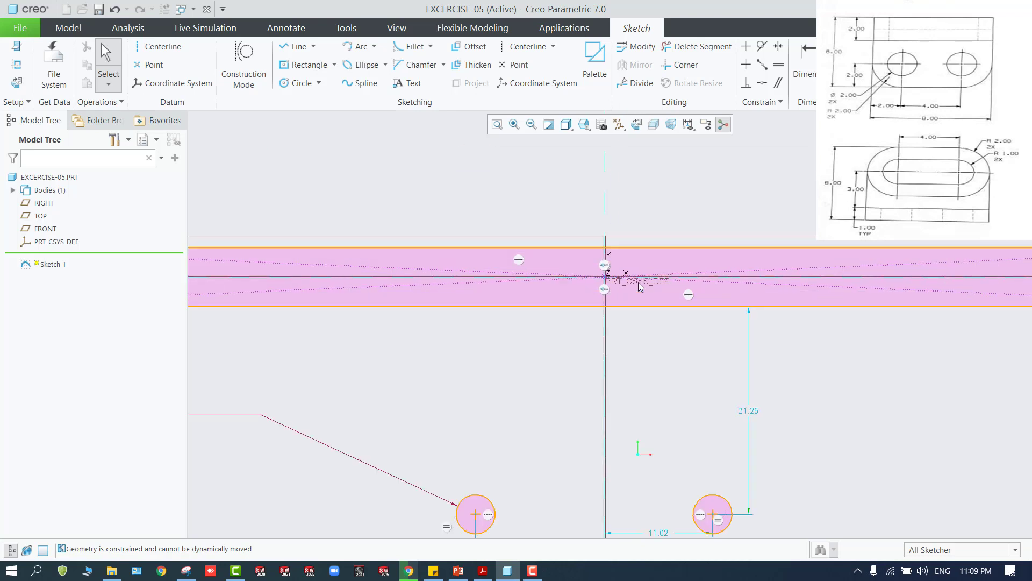
pyautogui.scroll(4, 637, 283)
pyautogui.scroll(4, 811, 271)
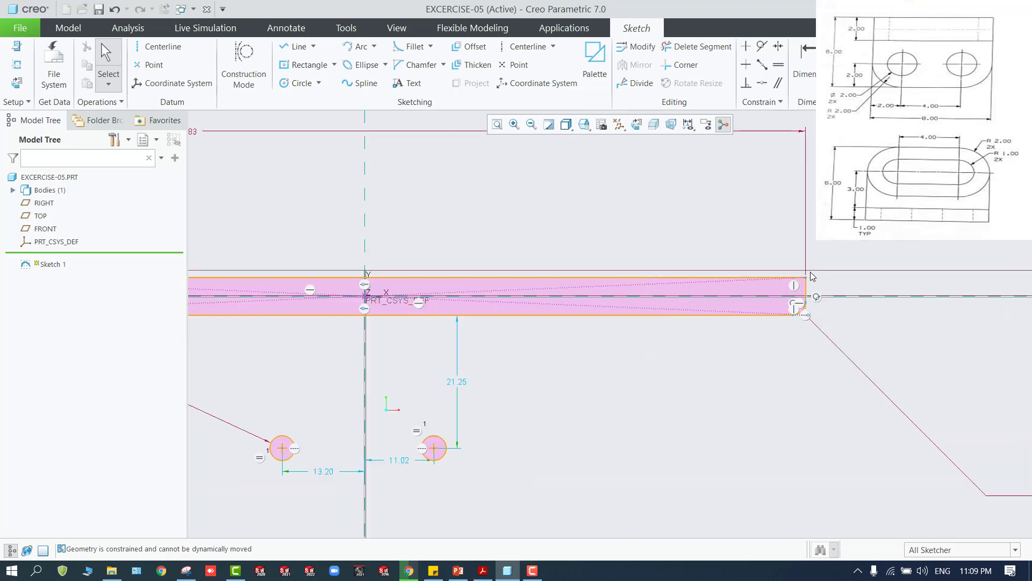
pyautogui.scroll(-3, 811, 271)
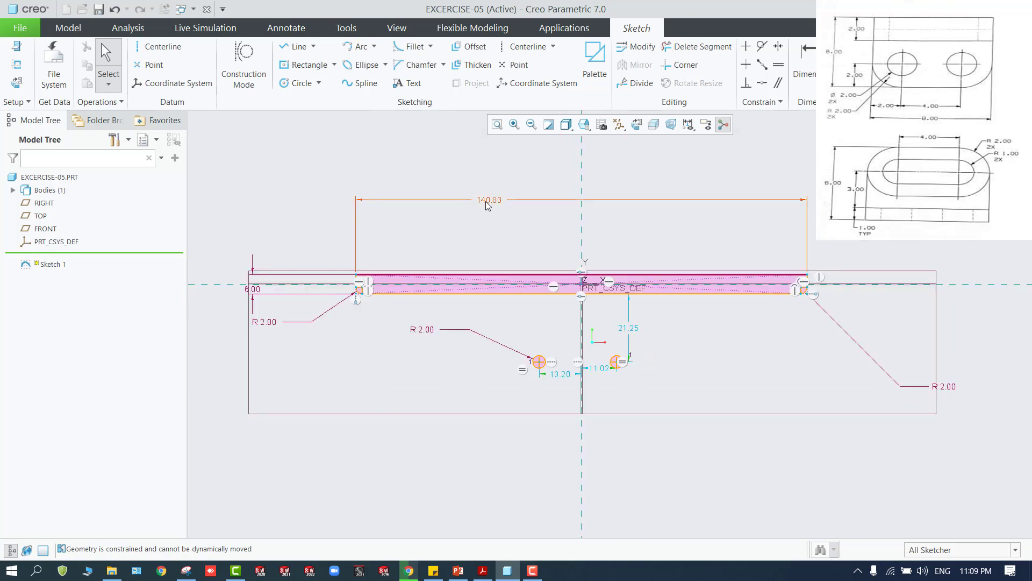
pyautogui.moveTo(486, 202); pyautogui.dragTo(485, 203)
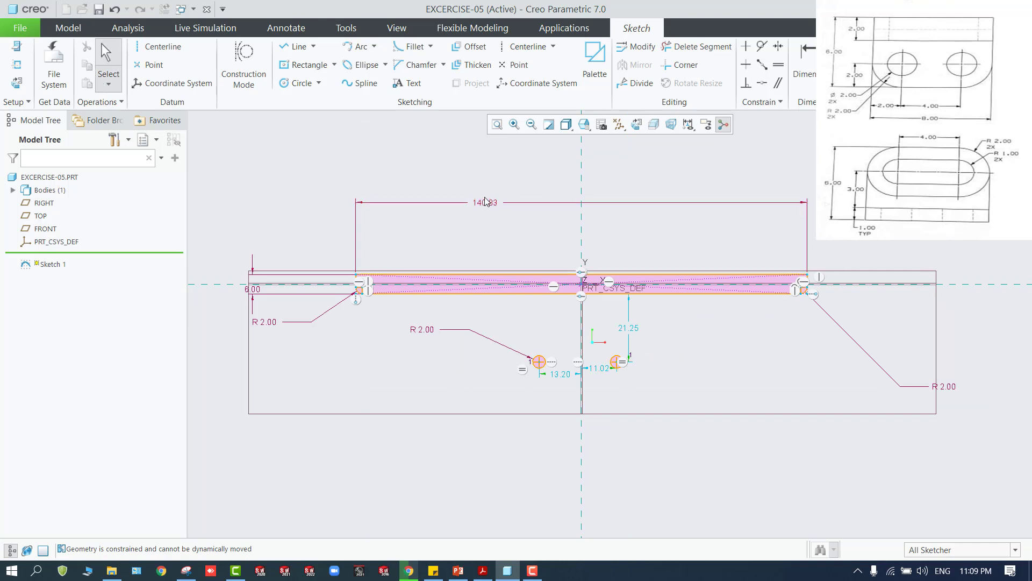
pyautogui.click(484, 204)
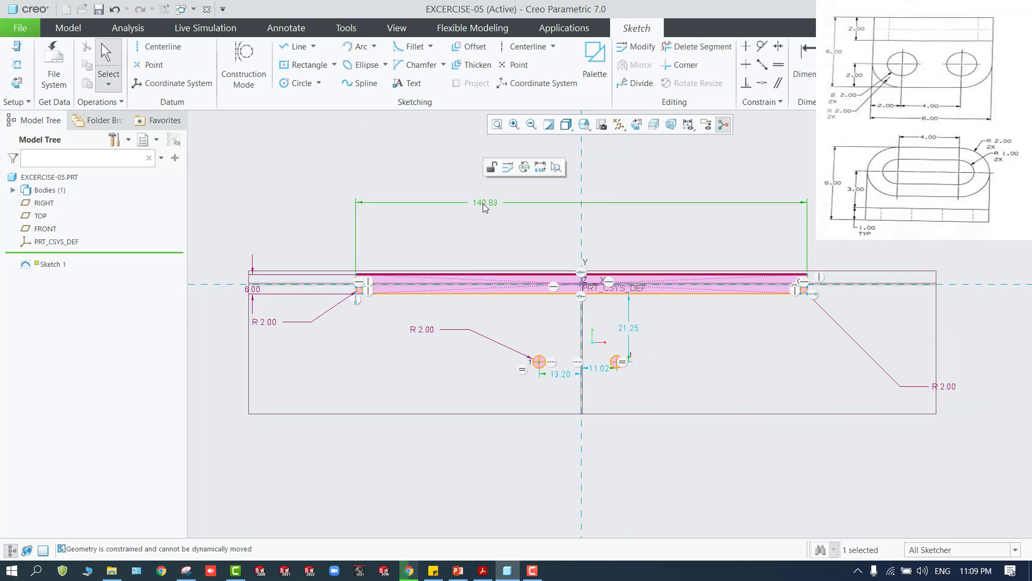
pyautogui.press('Delete')
# Narrow the rectangle to about 16 wide and move the left circle inside it, about 3 from its left edge and 1.5 below the horizontal axis.
pyautogui.scroll(3, 412, 284)
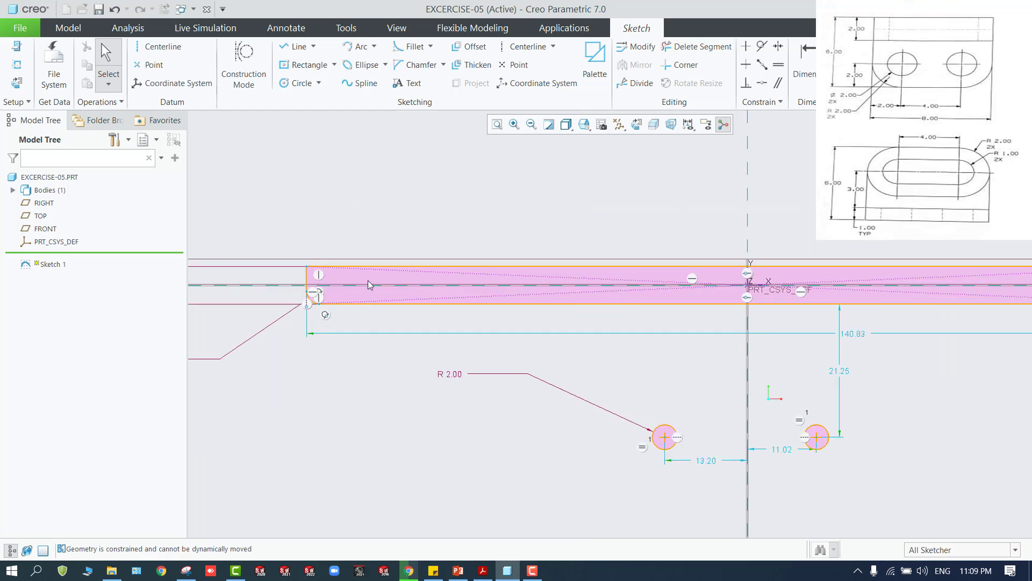
pyautogui.moveTo(308, 280); pyautogui.dragTo(697, 276)
pyautogui.hotkey('ctrl', 'a')
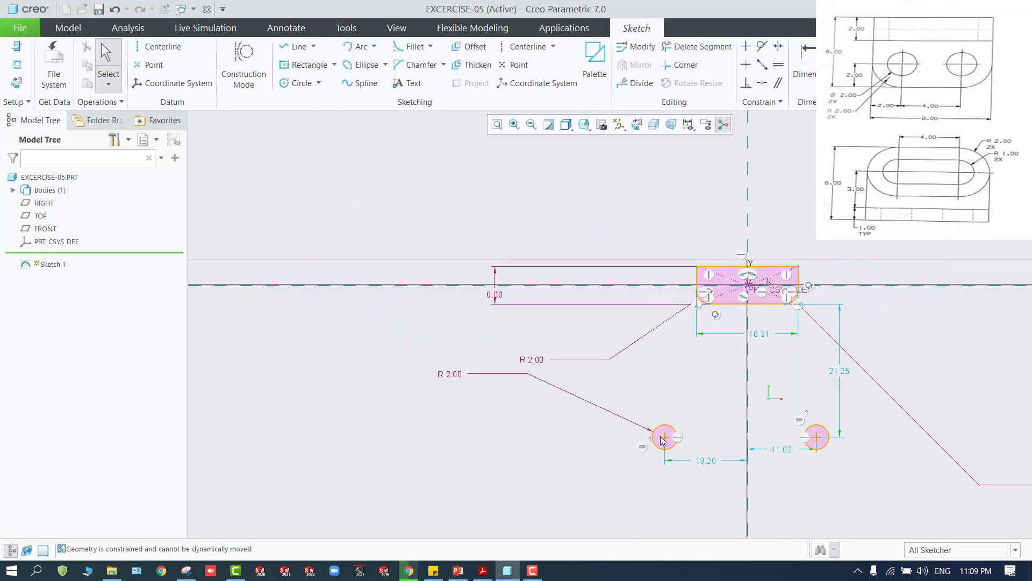
pyautogui.moveTo(666, 440); pyautogui.dragTo(718, 296)
pyautogui.hotkey('ctrl', 'a')
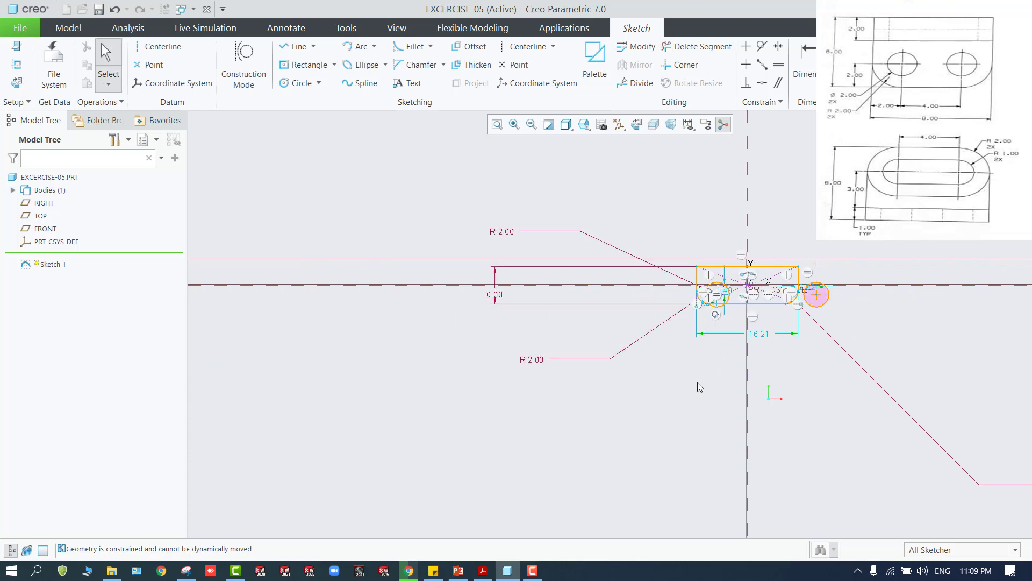
# Dimension the rectangle's overall width on its upper edge and set it to 8.
pyautogui.scroll(3, 713, 312)
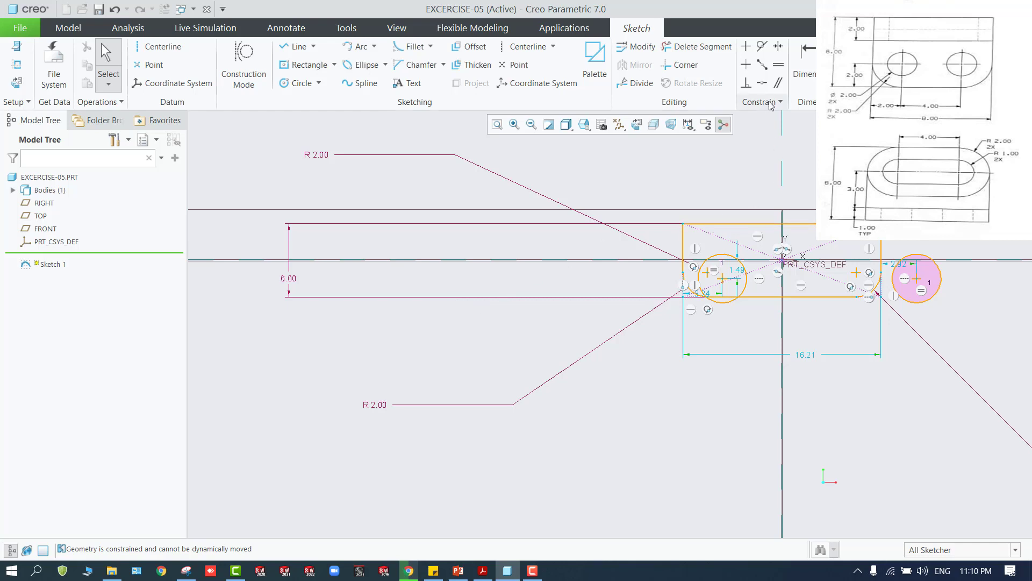
pyautogui.click(805, 54)
pyautogui.click(711, 224)
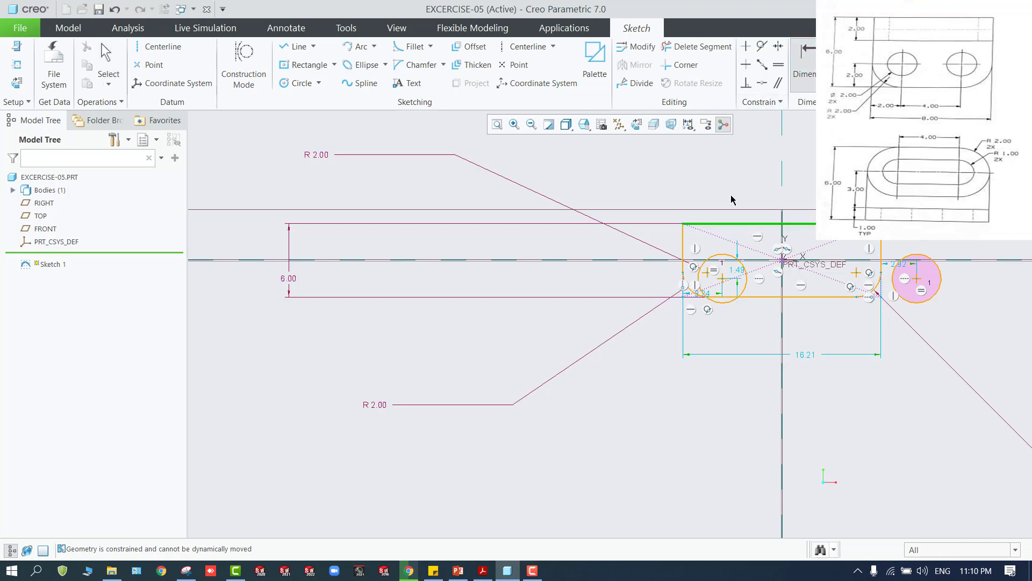
pyautogui.middleClick(740, 204)
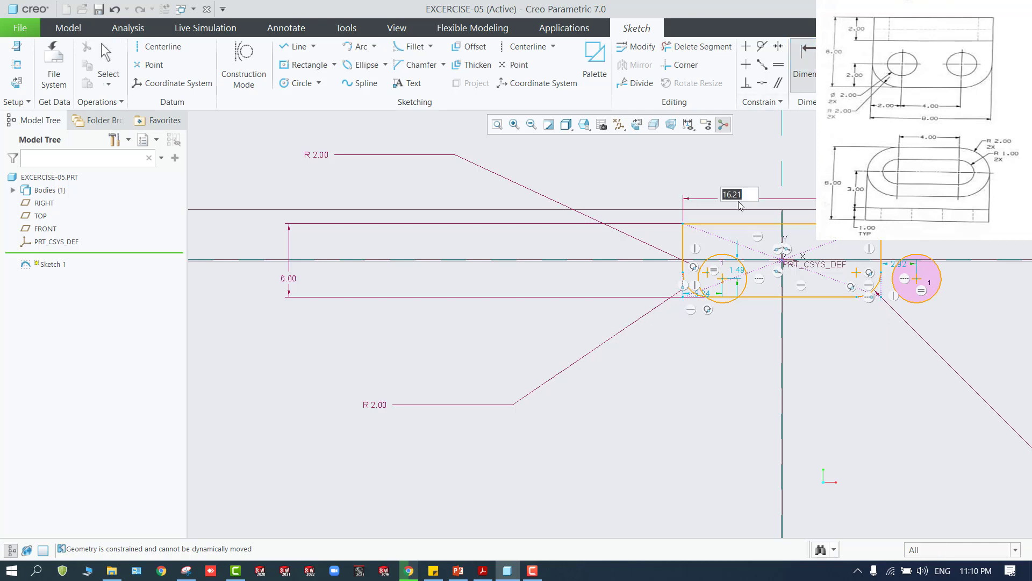
pyautogui.write('8')
pyautogui.press('Return')
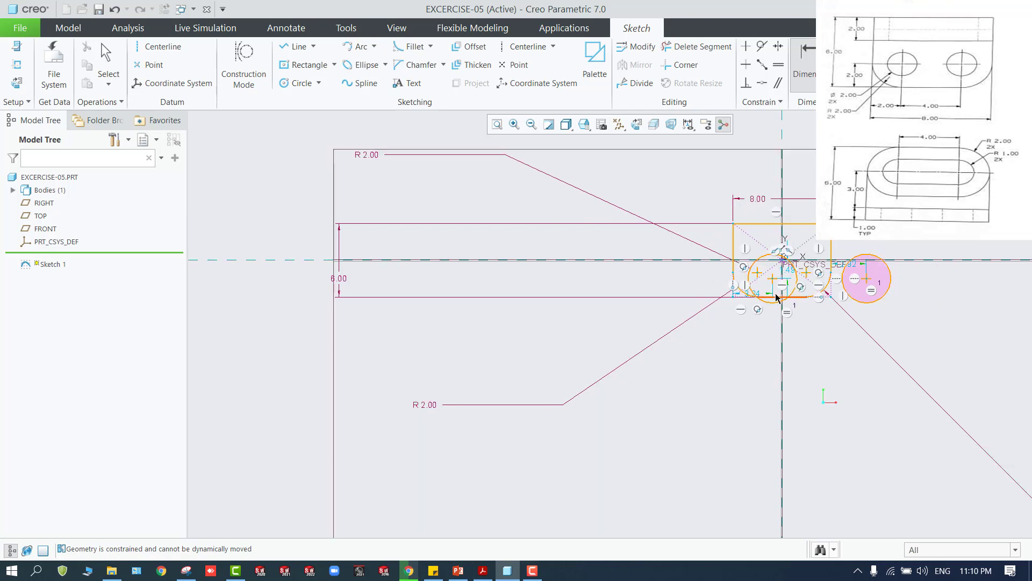
# Set the left circle's radius to 1 and place both circles inside the rectangle, about 1.75 either side of the vertical axis.
pyautogui.scroll(2, 836, 295)
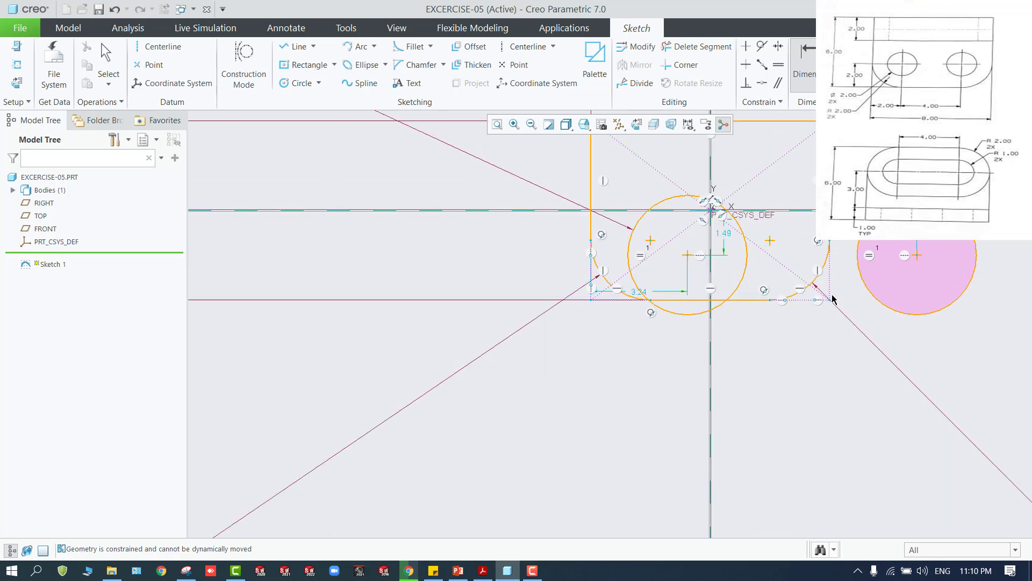
pyautogui.scroll(-4, 562, 228)
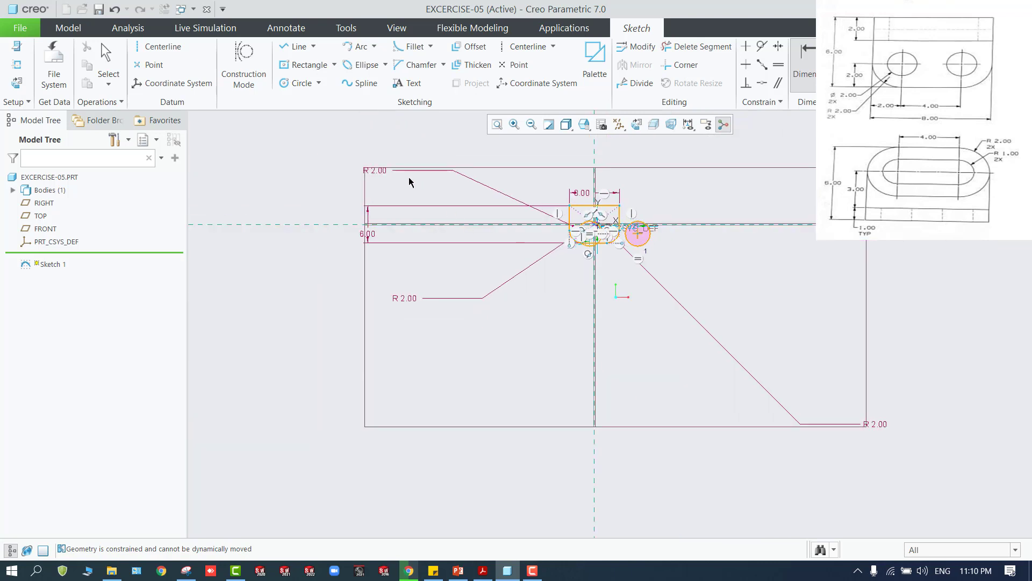
pyautogui.middleClick(378, 173)
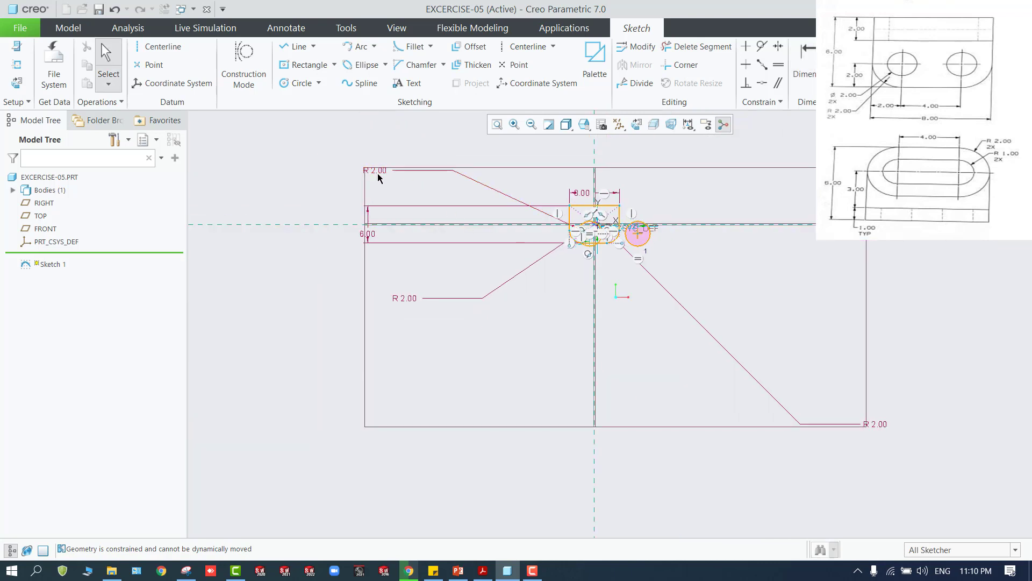
pyautogui.doubleClick(378, 171)
pyautogui.press('Return')
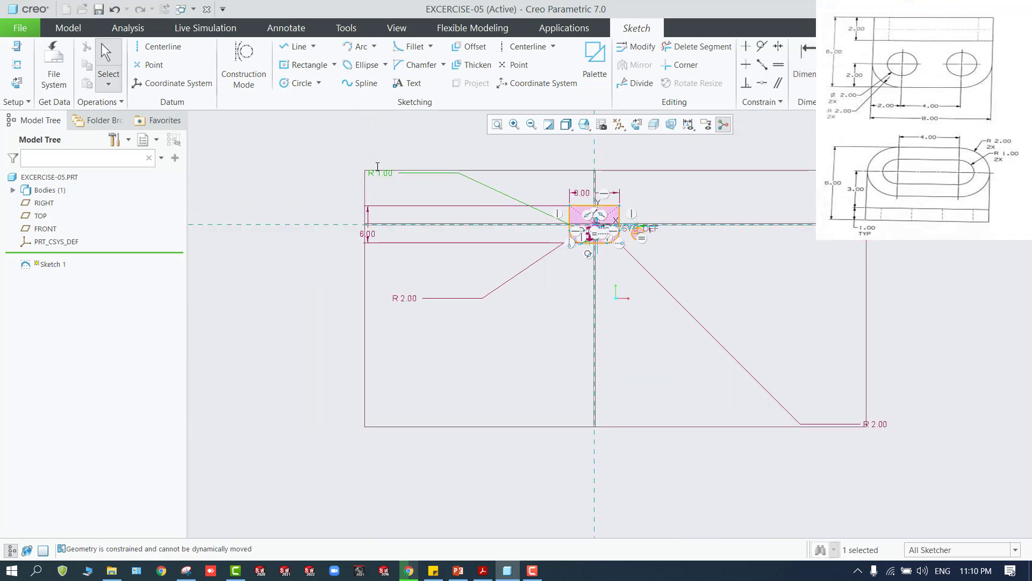
pyautogui.scroll(4, 568, 227)
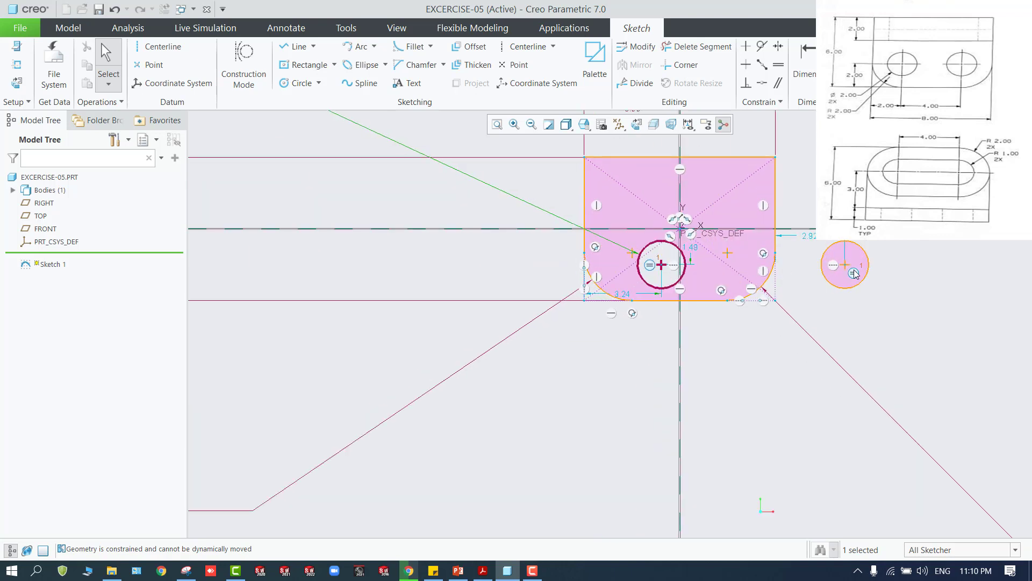
pyautogui.moveTo(843, 266); pyautogui.dragTo(637, 259)
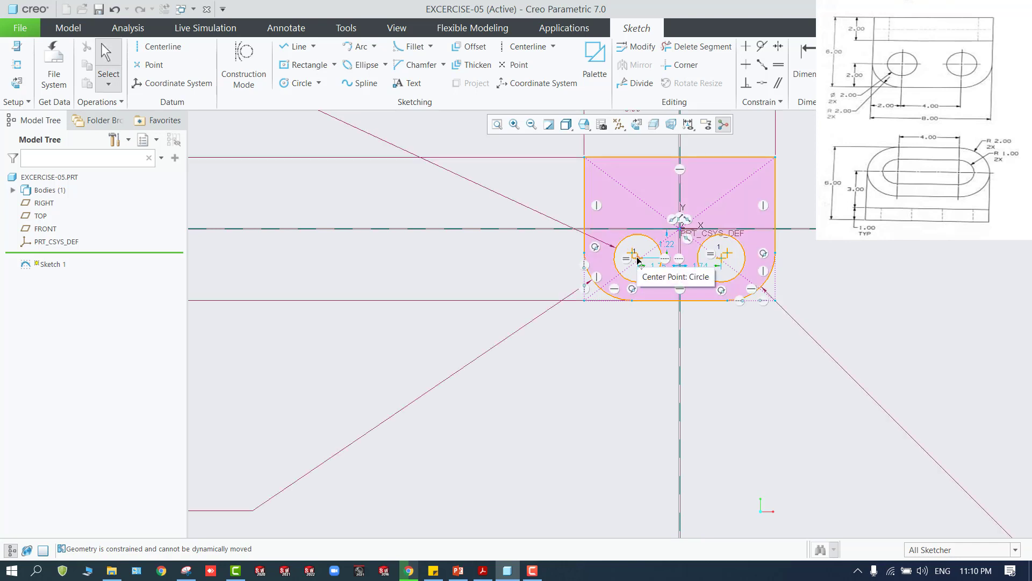
# Dimension the left circle's centre from the rectangle's lower edge and set the distance to 2.
pyautogui.press('d')
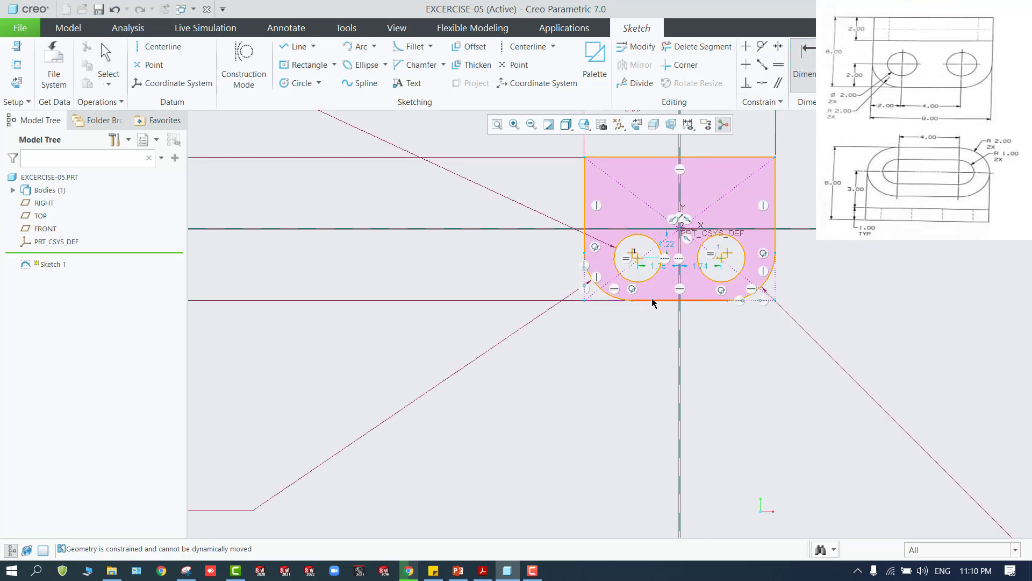
pyautogui.click(653, 300)
pyautogui.click(641, 259)
pyautogui.middleClick(512, 280)
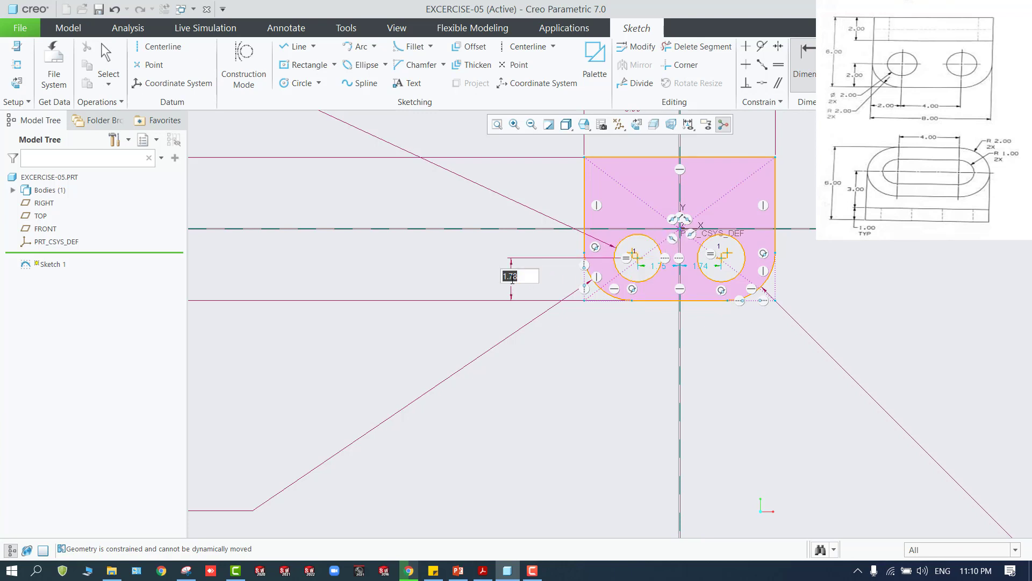
pyautogui.write('2')
pyautogui.press('Return')
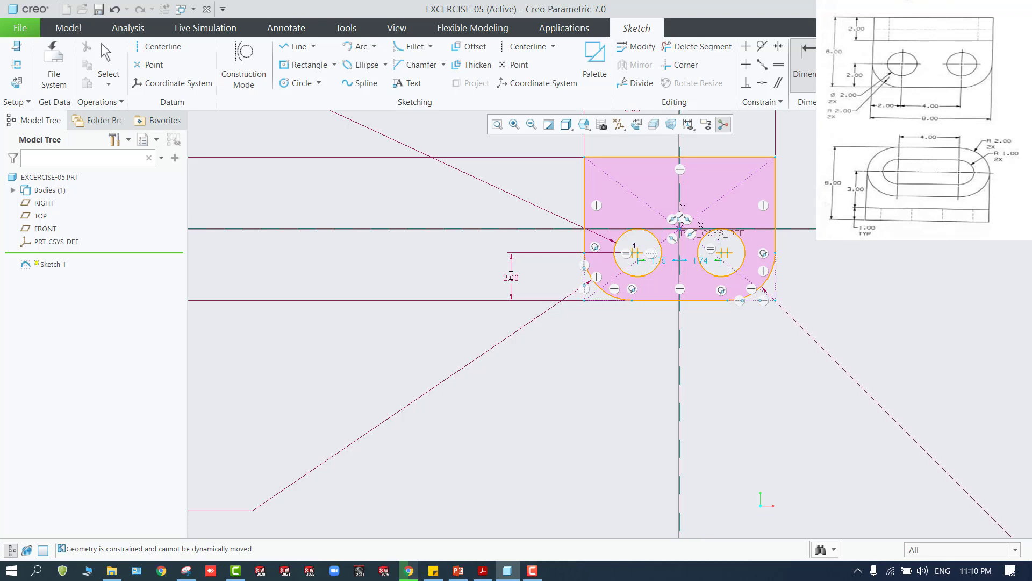
# Dimension the horizontal distance from the lower-left corner arc's centre to the right circle's centre and set it to 4.
pyautogui.click(599, 286)
pyautogui.click(721, 251)
pyautogui.middleClick(687, 338)
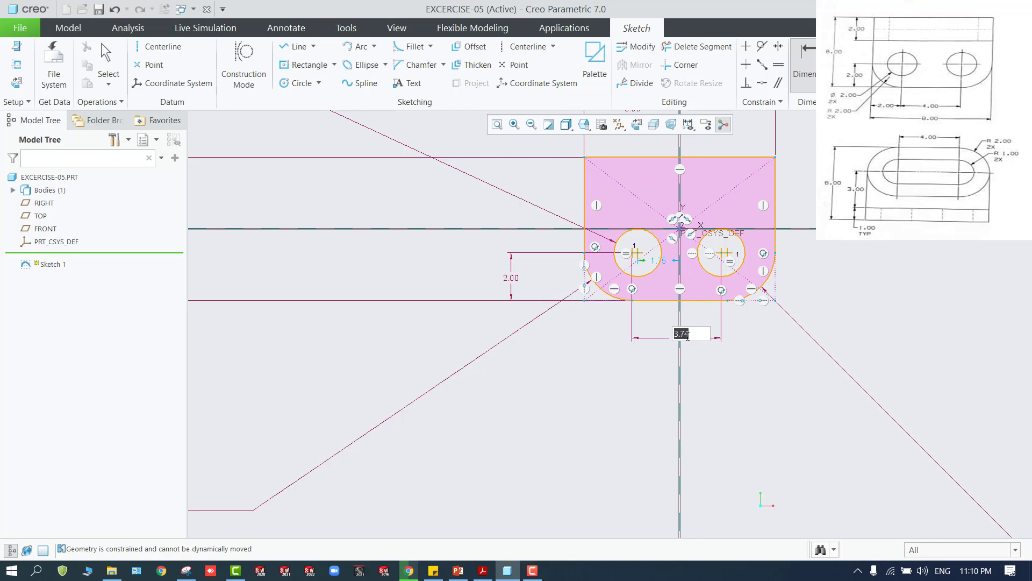
pyautogui.write('4')
pyautogui.press('Return')
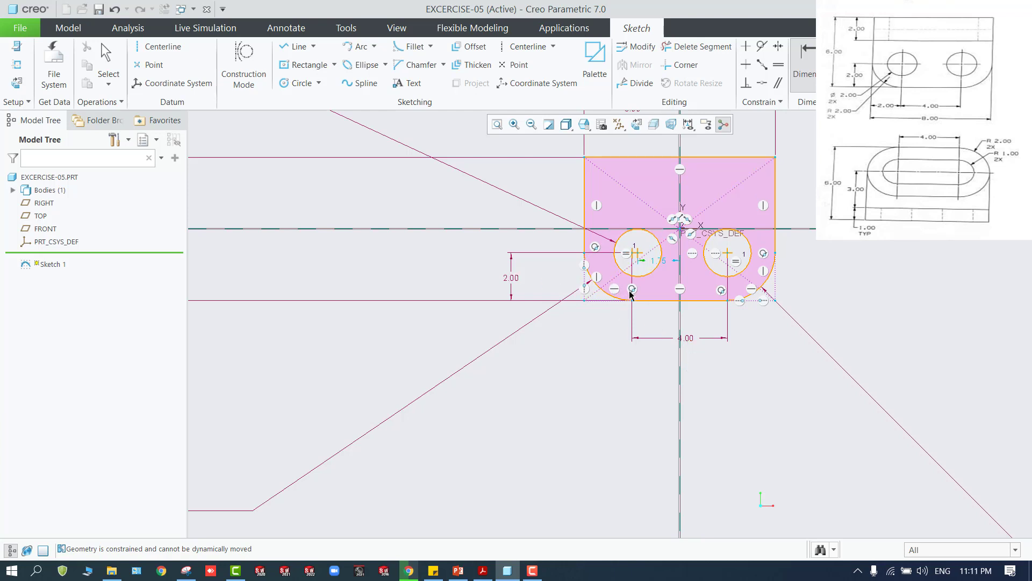
# Dimension the left circle's centre from the rectangle's left edge and set the distance to 2.
pyautogui.click(638, 254)
pyautogui.click(586, 245)
pyautogui.middleClick(600, 355)
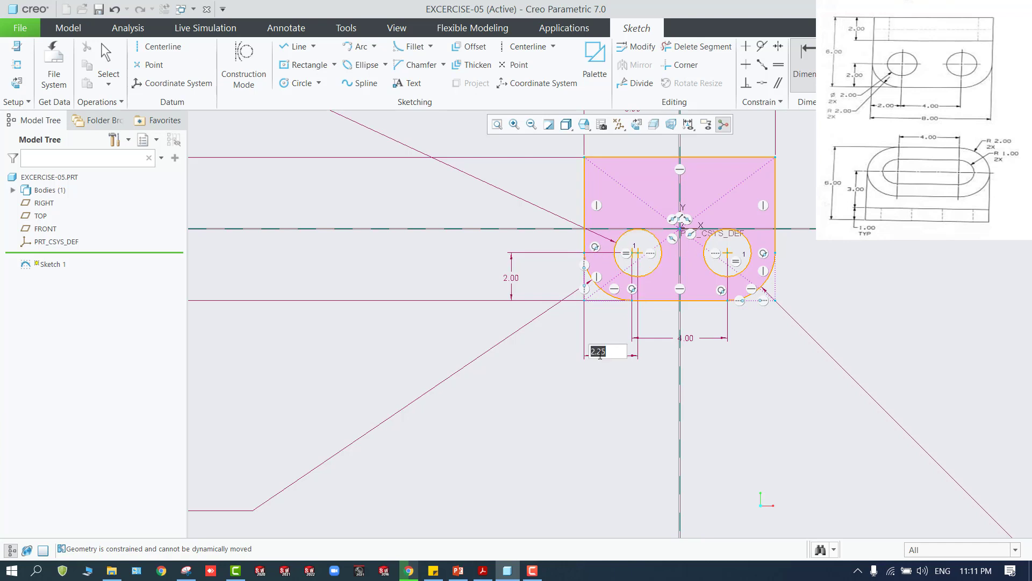
pyautogui.write('2')
pyautogui.press('Return')
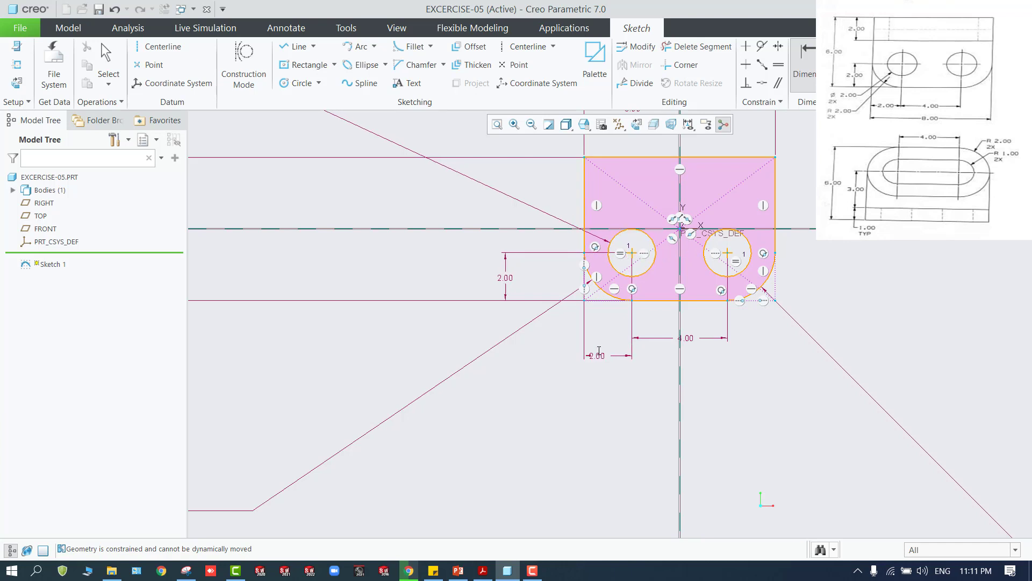
# Try to dimension the right circle's centre from the rectangle's right edge.
pyautogui.click(727, 253)
pyautogui.click(775, 223)
pyautogui.middleClick(818, 272)
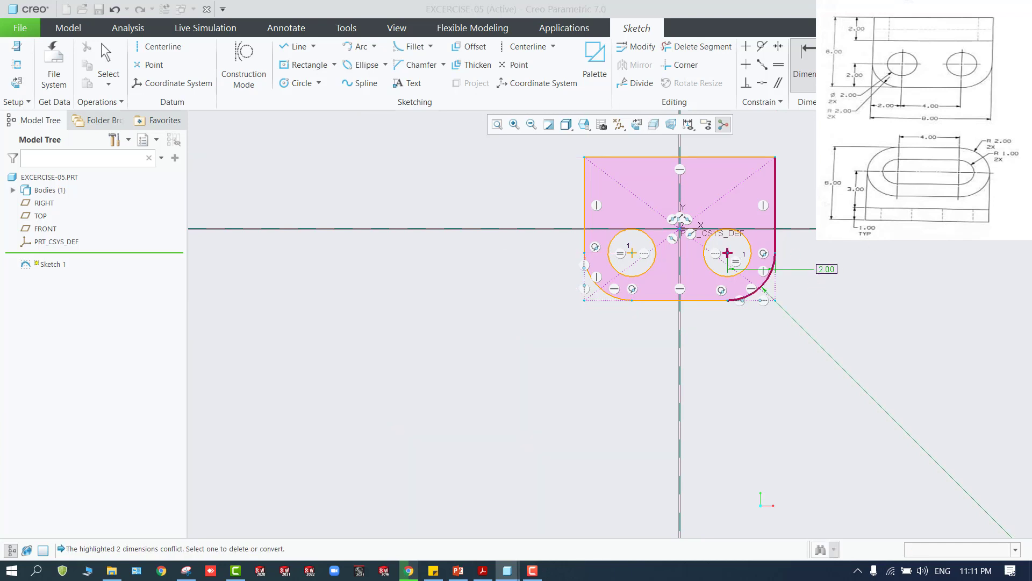
pyautogui.press('Escape')
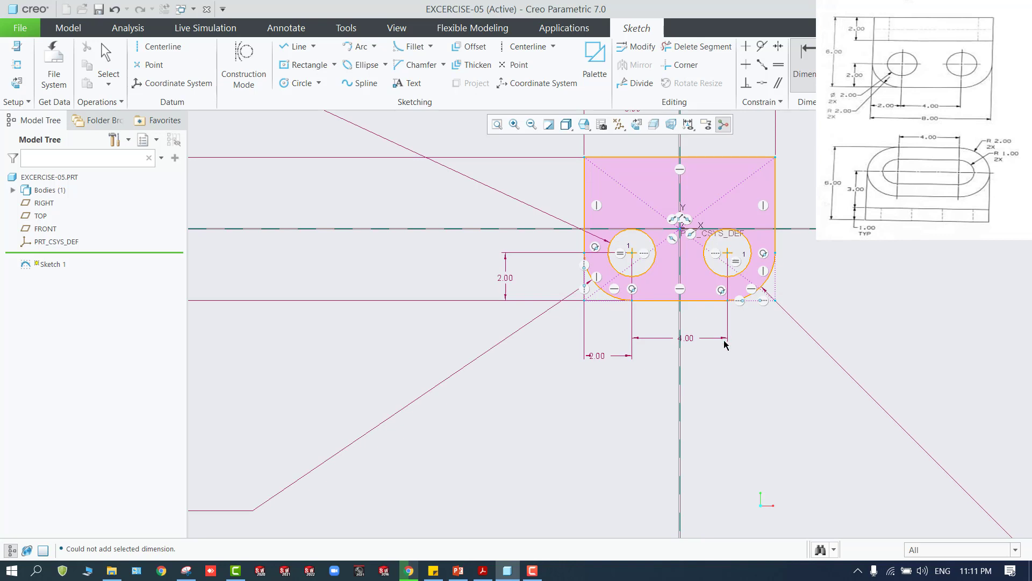
# Move the 6.00 height, R 1.00 and both R 2.00 dimension labels close to the plate profile and finish the sketch.
pyautogui.scroll(4, 408, 446)
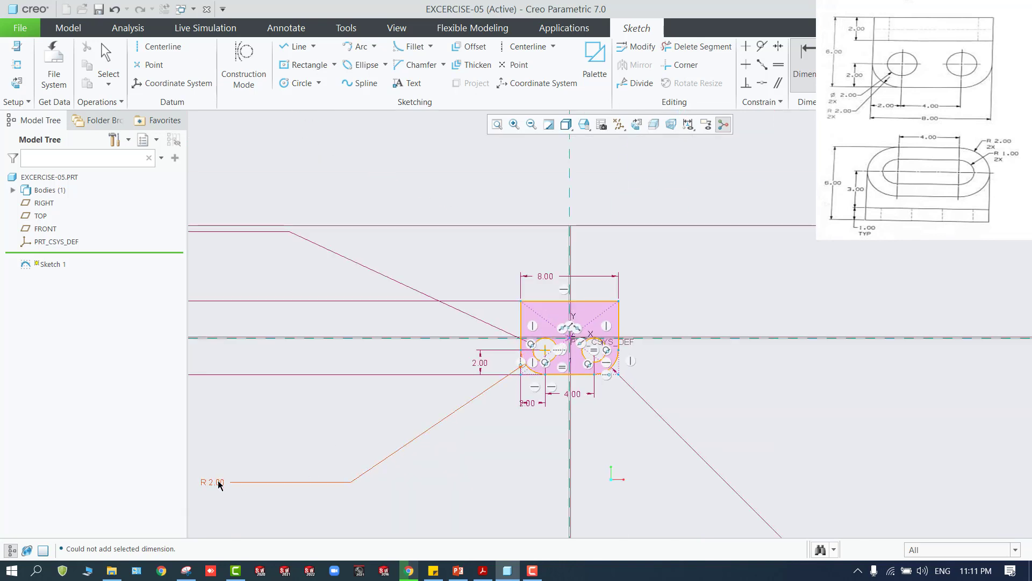
pyautogui.moveTo(219, 485)
pyautogui.mouseDown()
pyautogui.moveTo(450, 405)
pyautogui.moveTo(491, 375)
pyautogui.moveTo(456, 387)
pyautogui.mouseUp()
pyautogui.scroll(3, 454, 388)
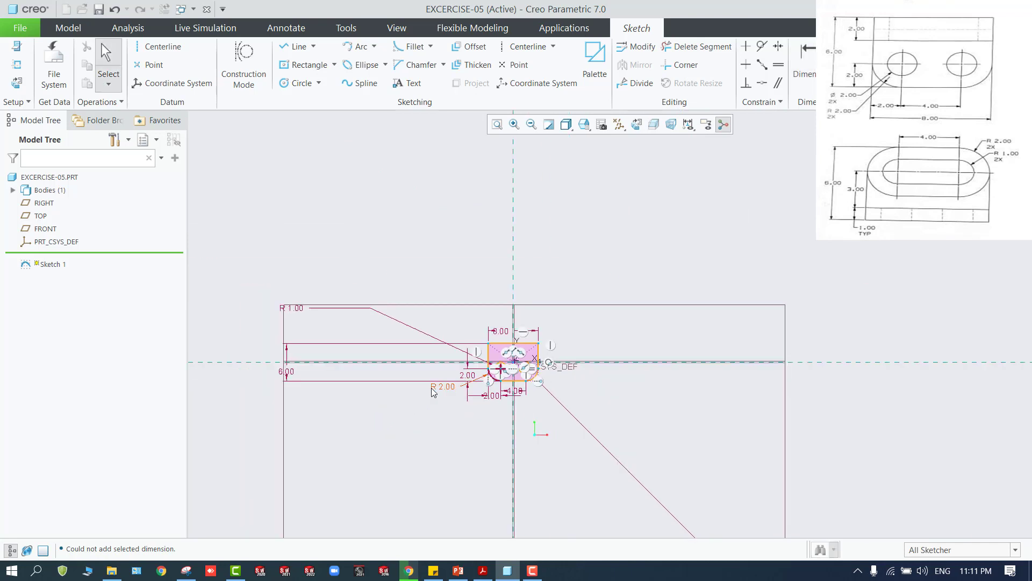
pyautogui.moveTo(295, 374)
pyautogui.mouseDown()
pyautogui.moveTo(463, 372)
pyautogui.moveTo(441, 366)
pyautogui.mouseUp()
pyautogui.moveTo(297, 309)
pyautogui.mouseDown()
pyautogui.moveTo(405, 326)
pyautogui.moveTo(466, 352)
pyautogui.moveTo(490, 345)
pyautogui.moveTo(477, 352)
pyautogui.moveTo(473, 334)
pyautogui.mouseUp()
pyautogui.scroll(-3, 479, 364)
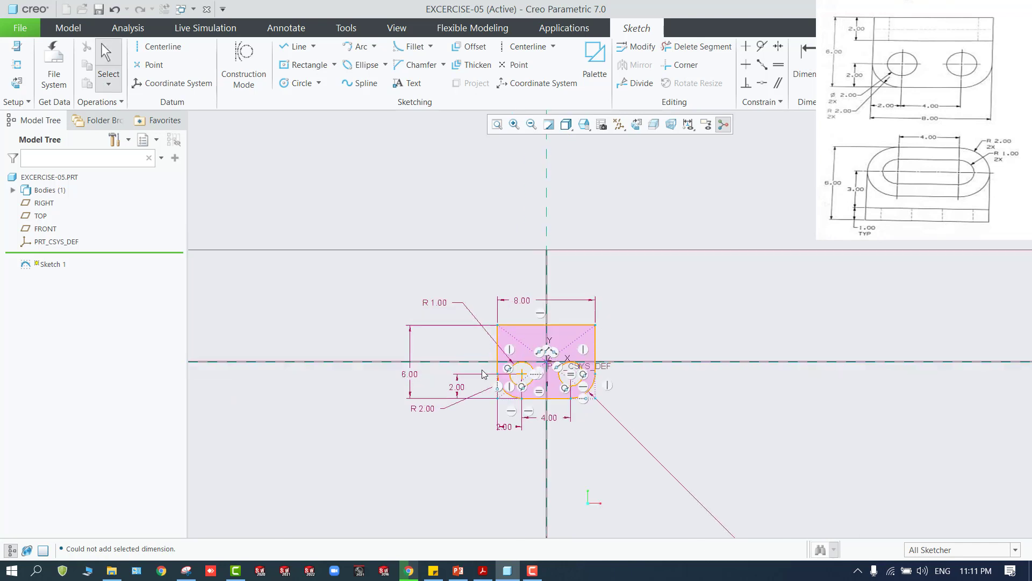
pyautogui.scroll(6, 535, 386)
pyautogui.moveTo(717, 499); pyautogui.dragTo(647, 445)
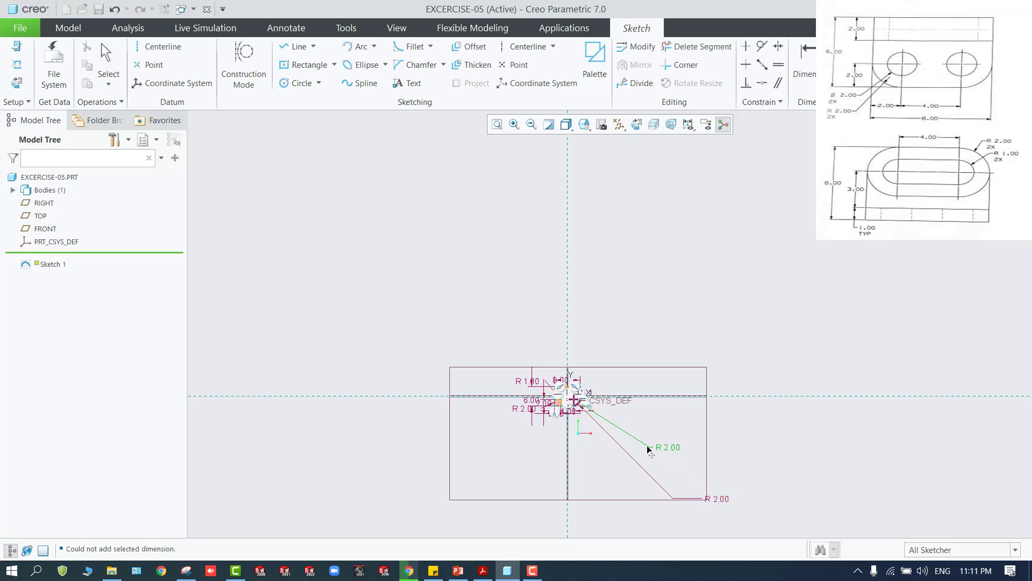
pyautogui.moveTo(606, 416); pyautogui.dragTo(601, 412)
pyautogui.scroll(-5, 666, 456)
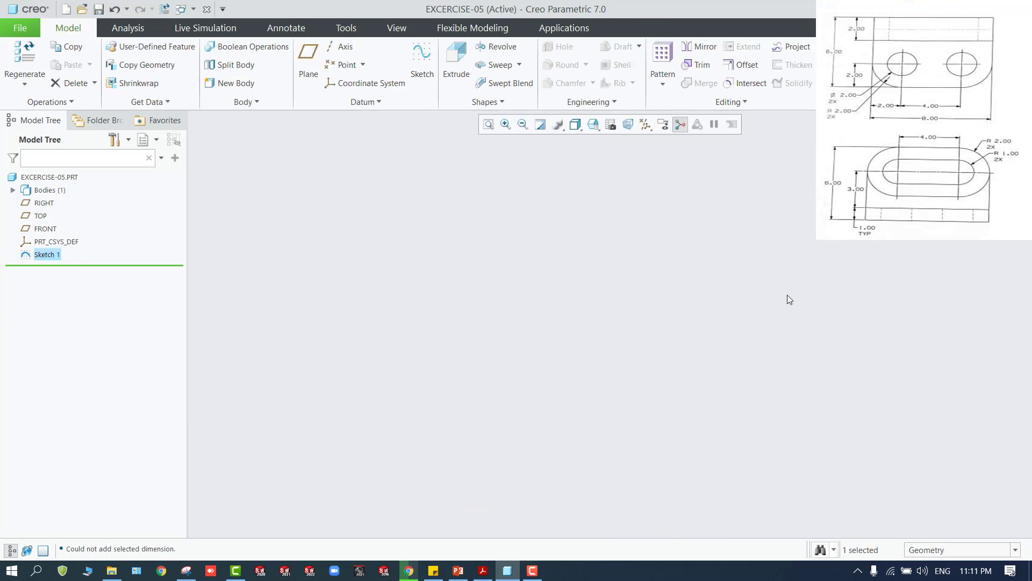
# Extrude the plate sketch as a solid with a depth of 1.
pyautogui.click(488, 124)
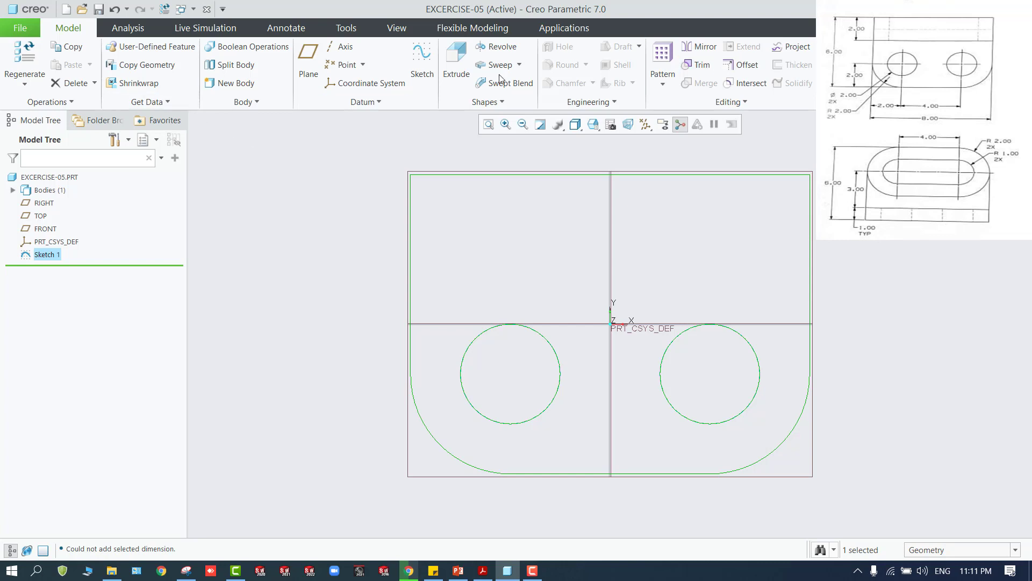
pyautogui.click(457, 59)
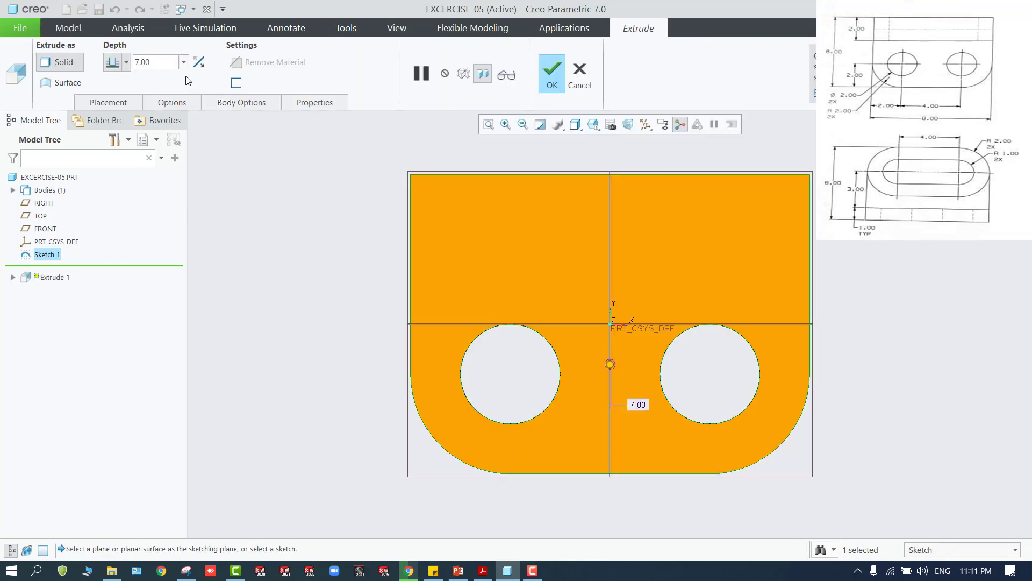
pyautogui.click(161, 62)
pyautogui.write('1')
pyautogui.press('Return')
pyautogui.click(553, 73)
pyautogui.hotkey('ctrl', 'd')
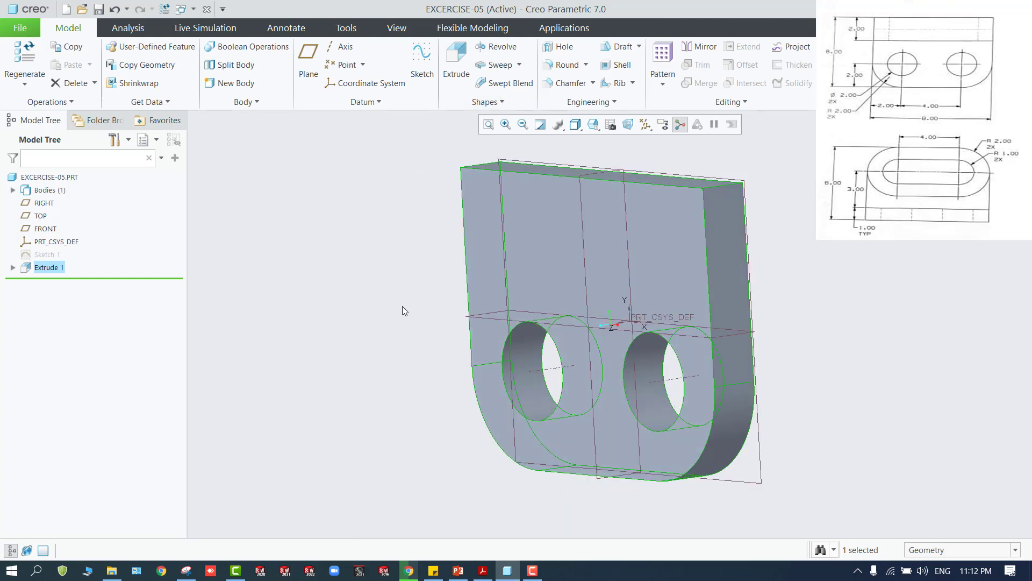
pyautogui.moveTo(402, 306); pyautogui.dragTo(421, 314, button='middle')
pyautogui.click(497, 248)
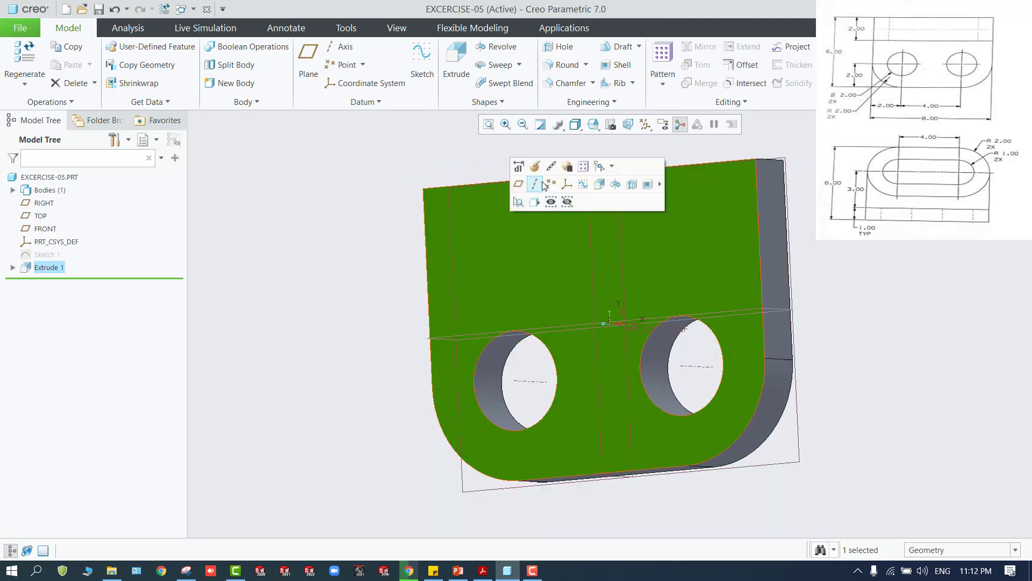
pyautogui.click(583, 184)
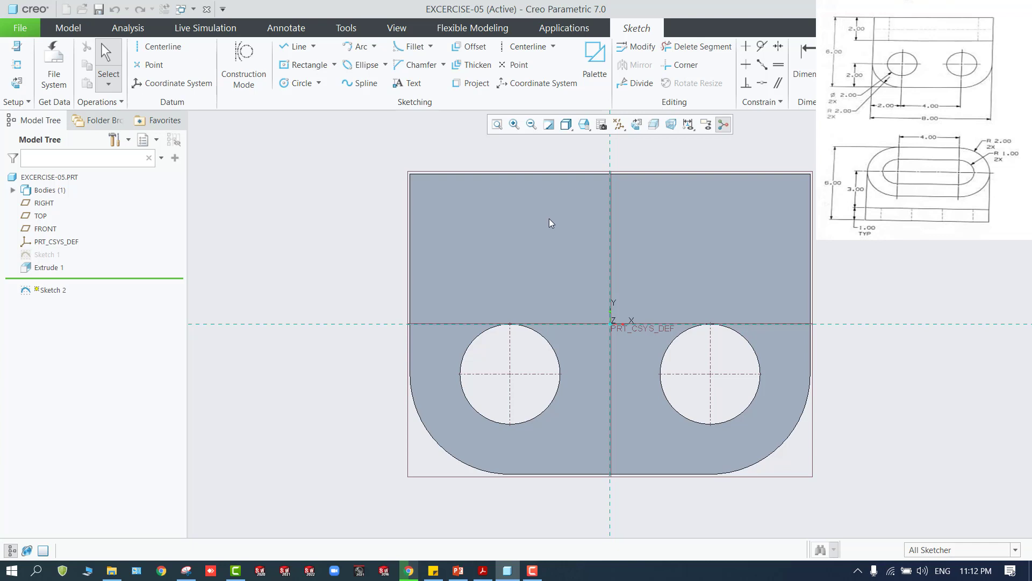
pyautogui.click(995, 59)
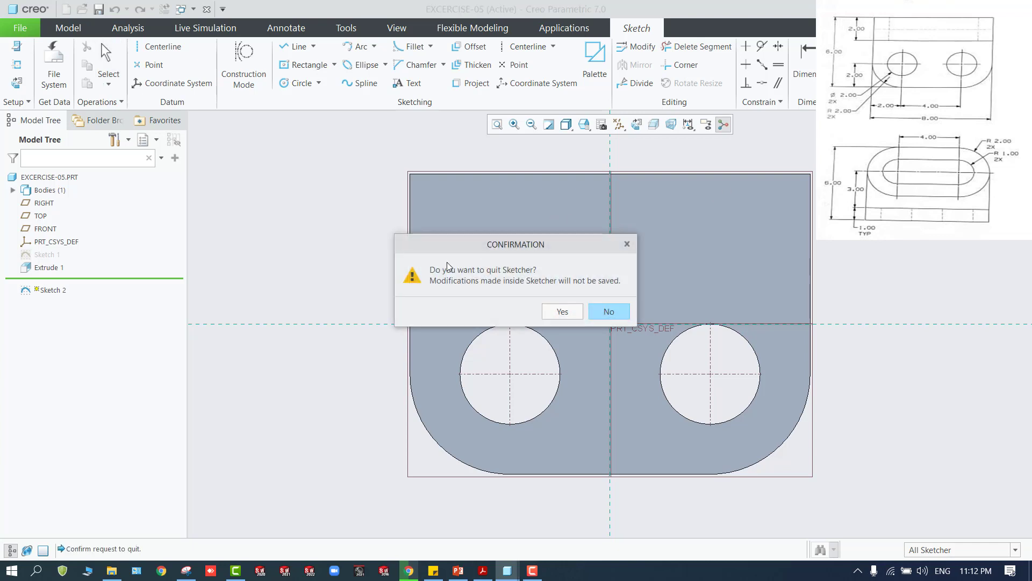
pyautogui.click(563, 312)
# Start a sketch on the plate's long straight narrow side face, opposite the rounded corners, and orient it to 2D.
pyautogui.moveTo(484, 288); pyautogui.dragTo(491, 336, button='middle')
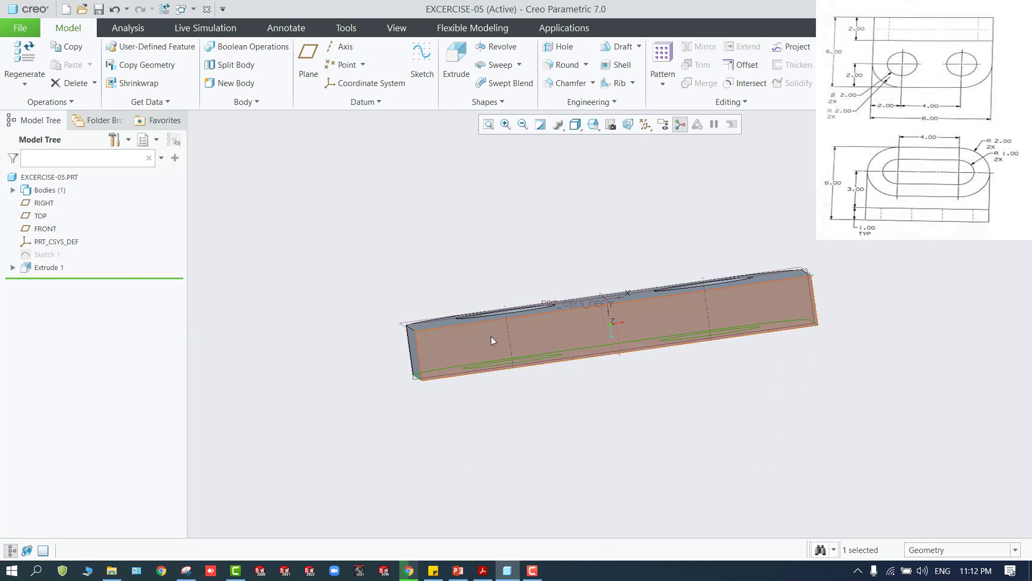
pyautogui.click(492, 337)
pyautogui.click(565, 286)
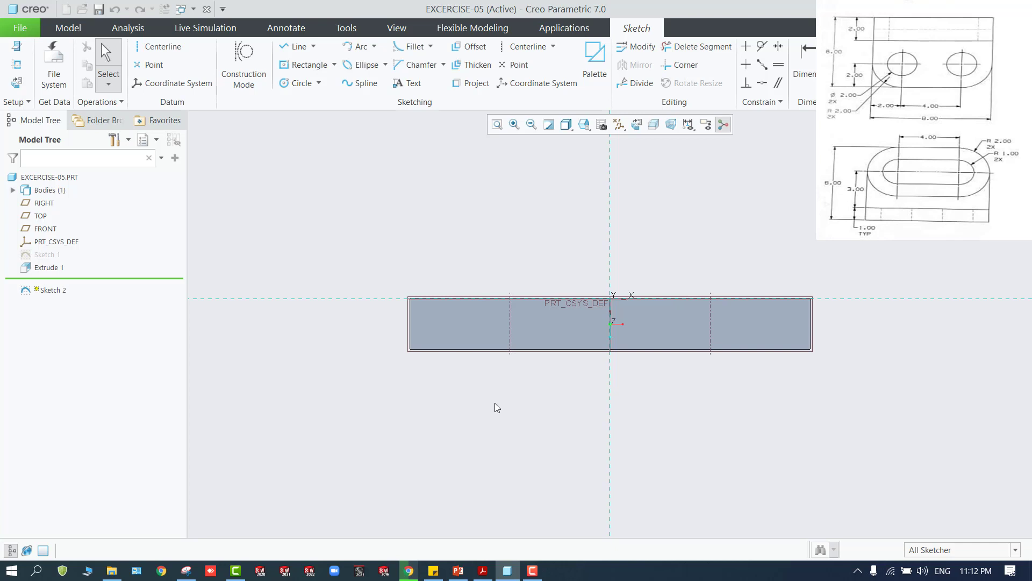
pyautogui.moveTo(495, 404)
pyautogui.mouseDown(button='middle')
pyautogui.moveTo(471, 373)
pyautogui.moveTo(450, 406)
pyautogui.moveTo(473, 409)
pyautogui.moveTo(456, 420)
pyautogui.mouseUp(button='middle')
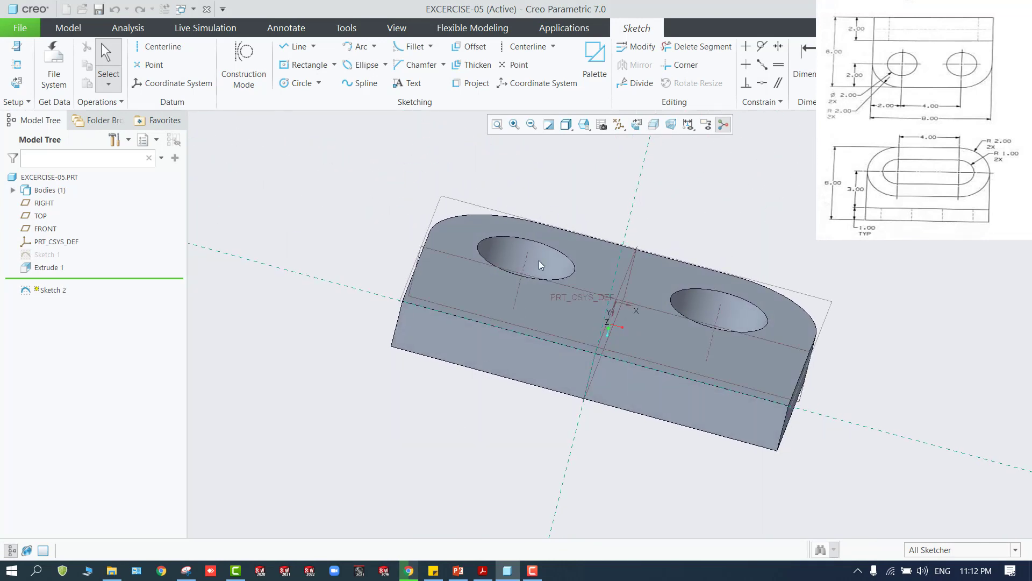
pyautogui.click(636, 125)
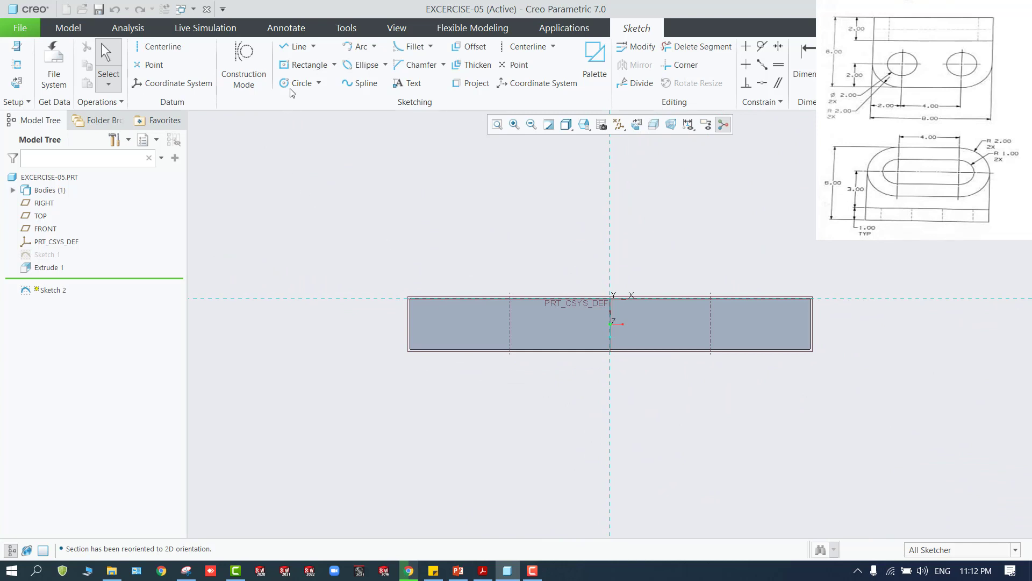
# Sketch a corner rectangle about 7.9 wide and 3.2 high, starting at the narrow face's lower-left corner.
pyautogui.click(334, 64)
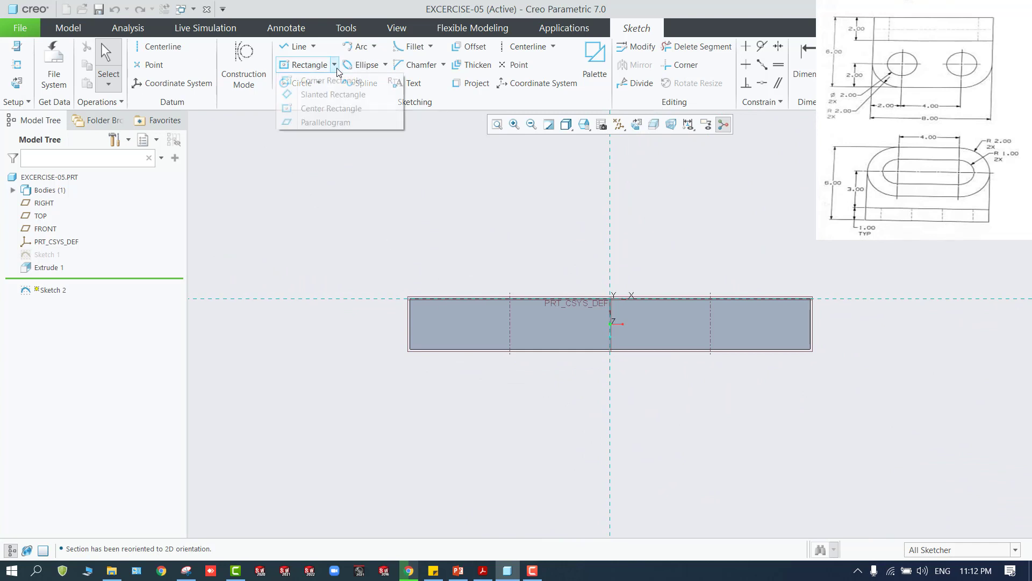
pyautogui.click(309, 79)
pyautogui.click(411, 350)
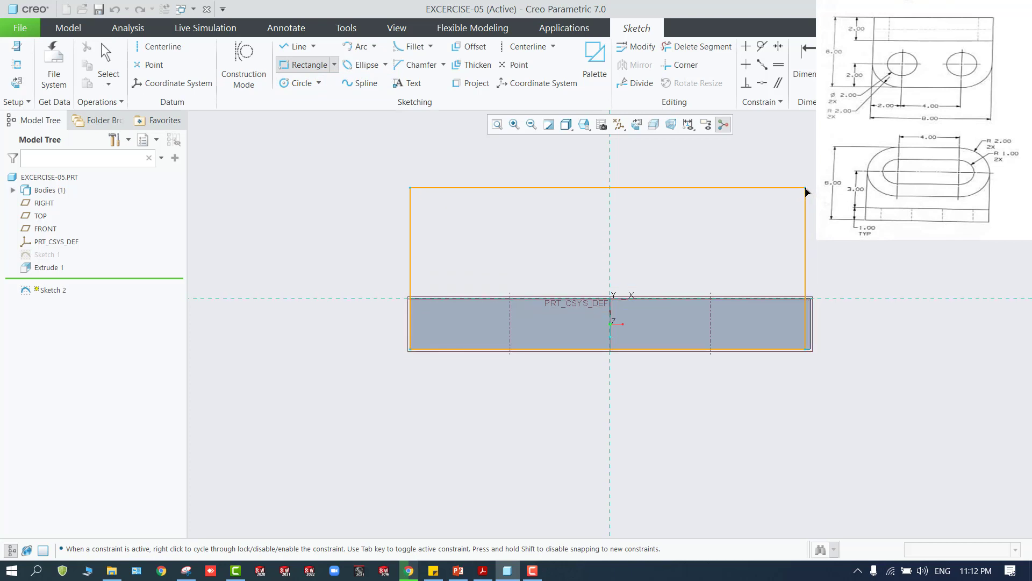
pyautogui.click(806, 188)
pyautogui.middleClick(826, 229)
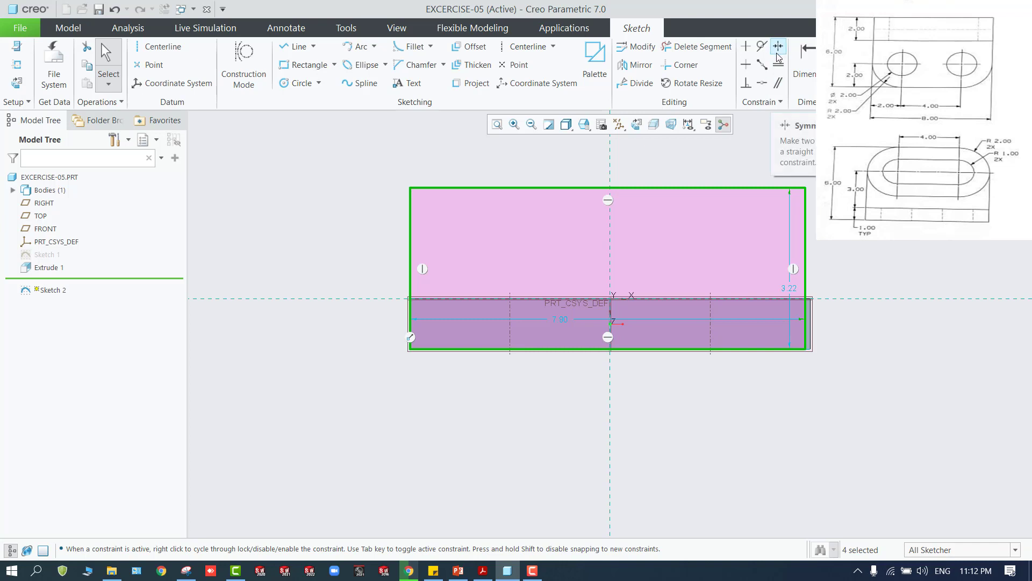
# Constrain the rectangle's lower-right corner to be coincident with the narrow face's right end.
pyautogui.click(764, 83)
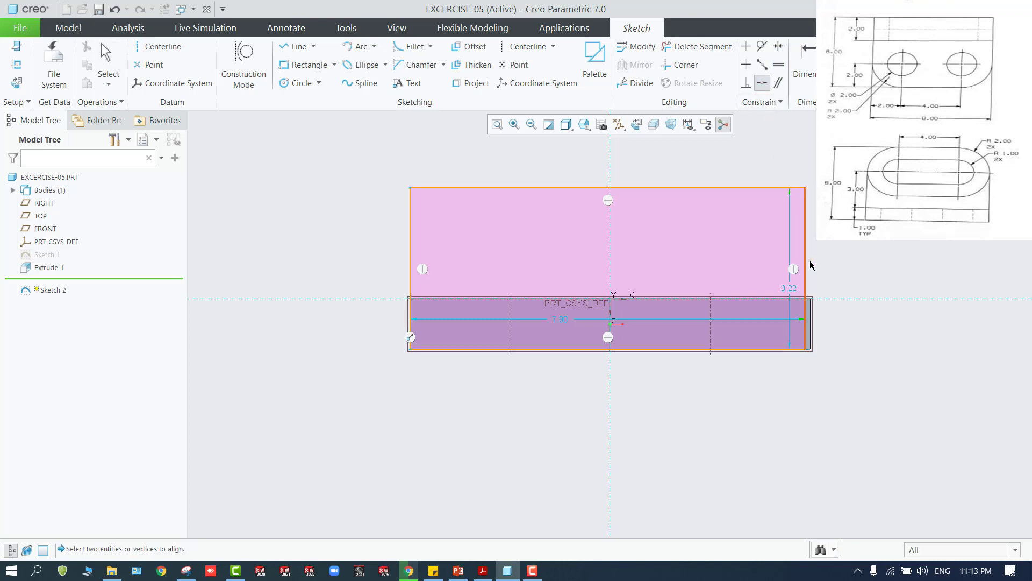
pyautogui.click(806, 349)
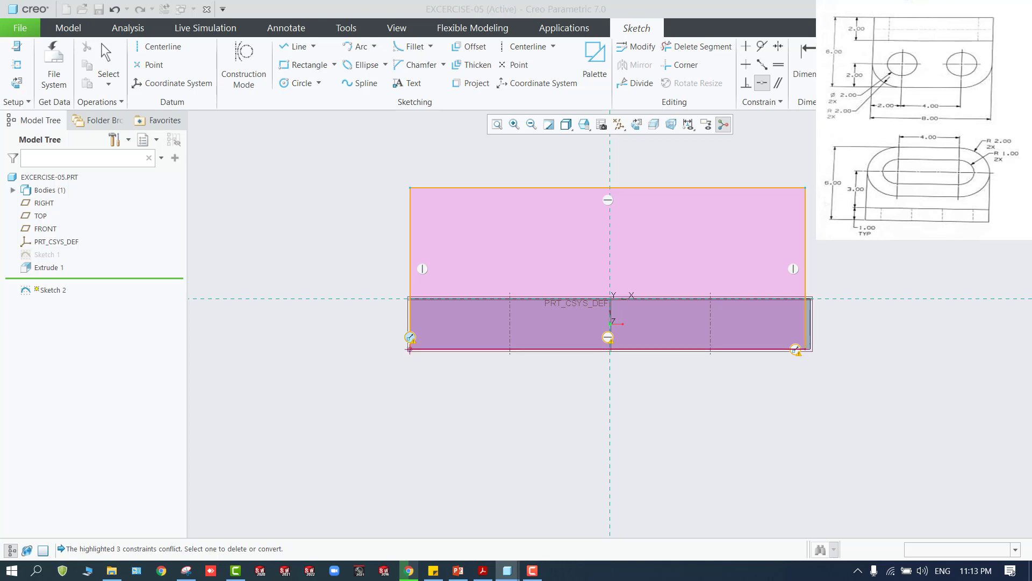
pyautogui.click(886, 261)
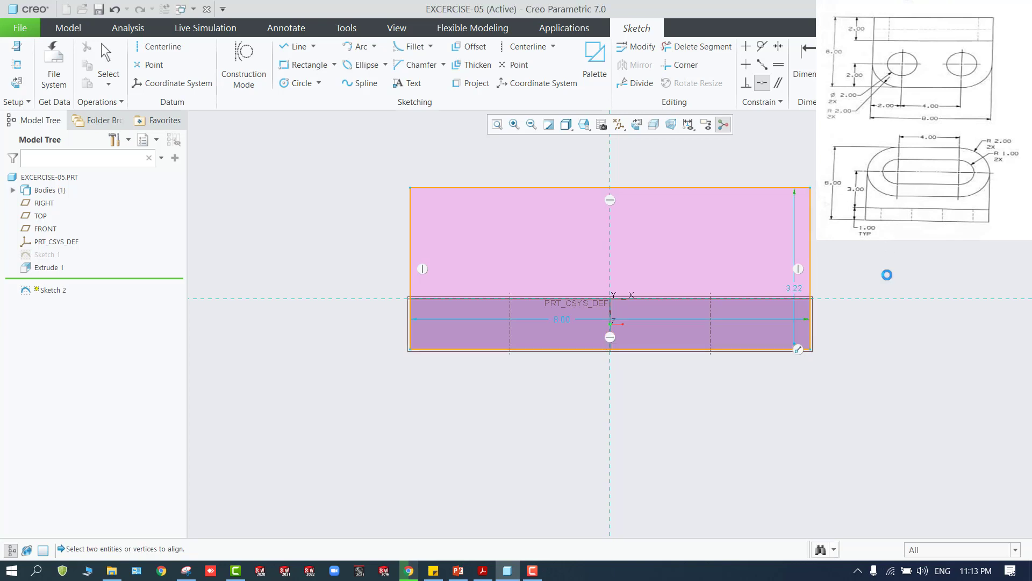
# Set the rectangle's height to 6.
pyautogui.scroll(-1, 755, 375)
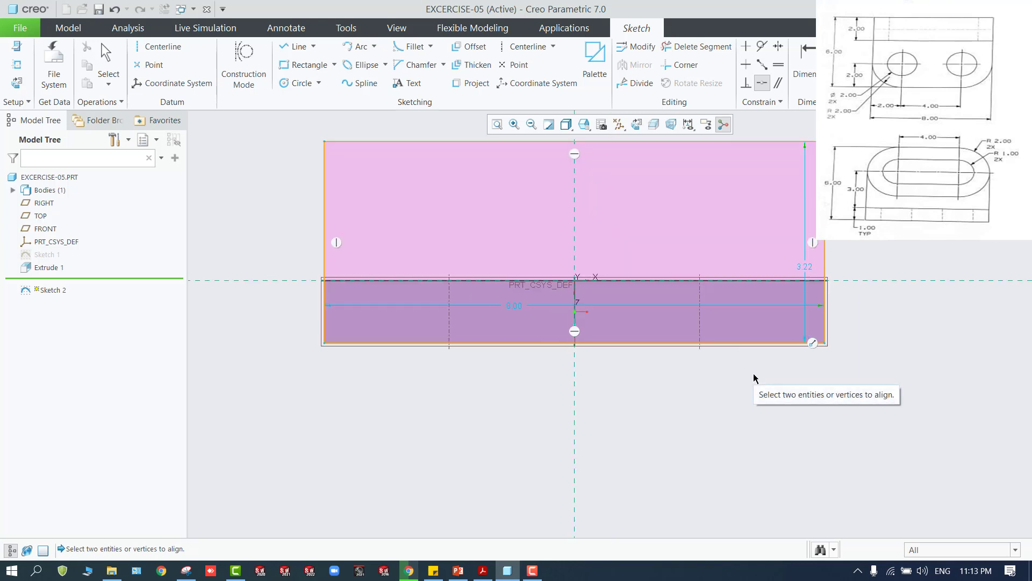
pyautogui.scroll(1, 753, 373)
pyautogui.moveTo(386, 299); pyautogui.dragTo(409, 322, button='middle')
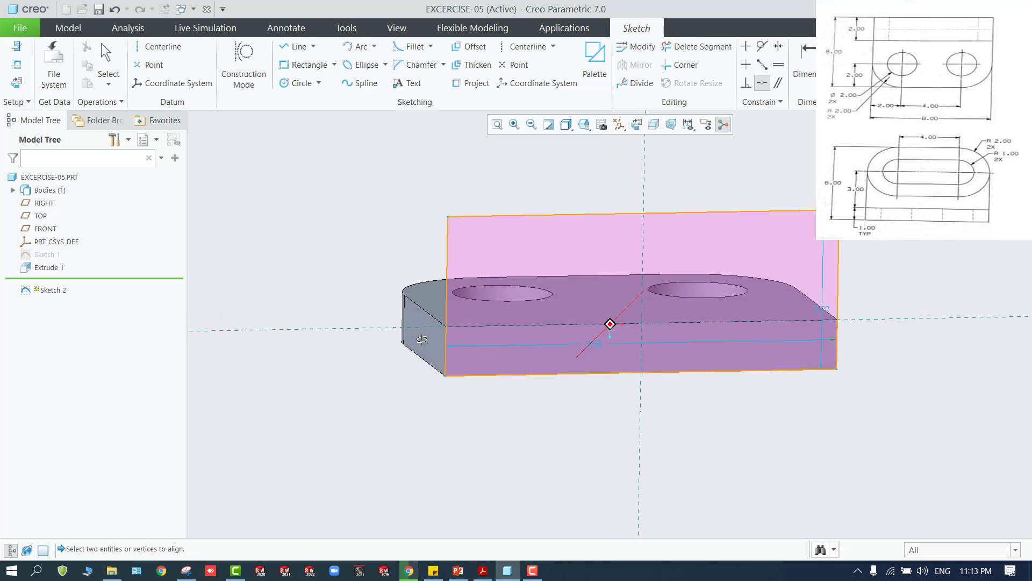
pyautogui.click(637, 124)
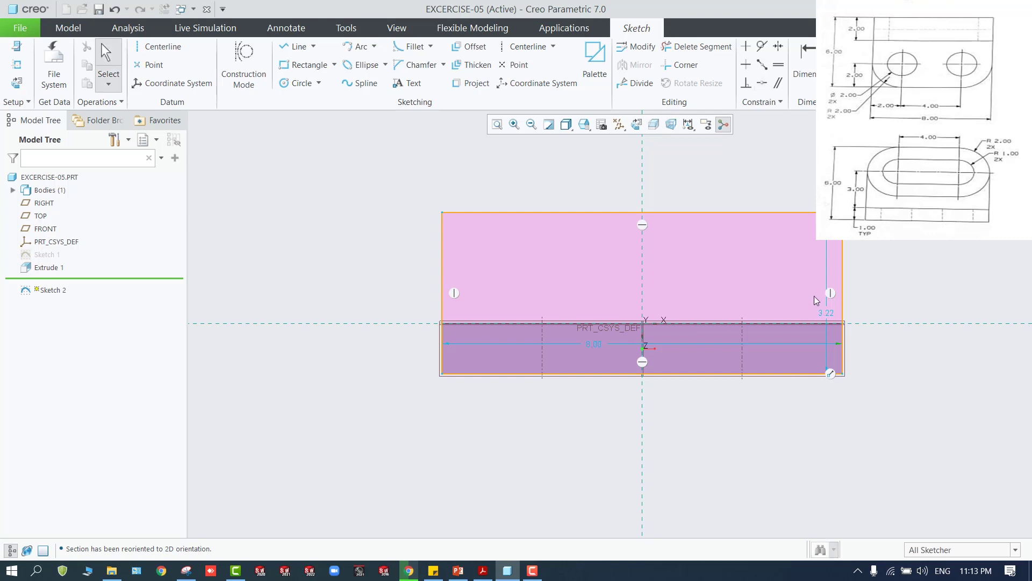
pyautogui.doubleClick(827, 312)
pyautogui.write('6')
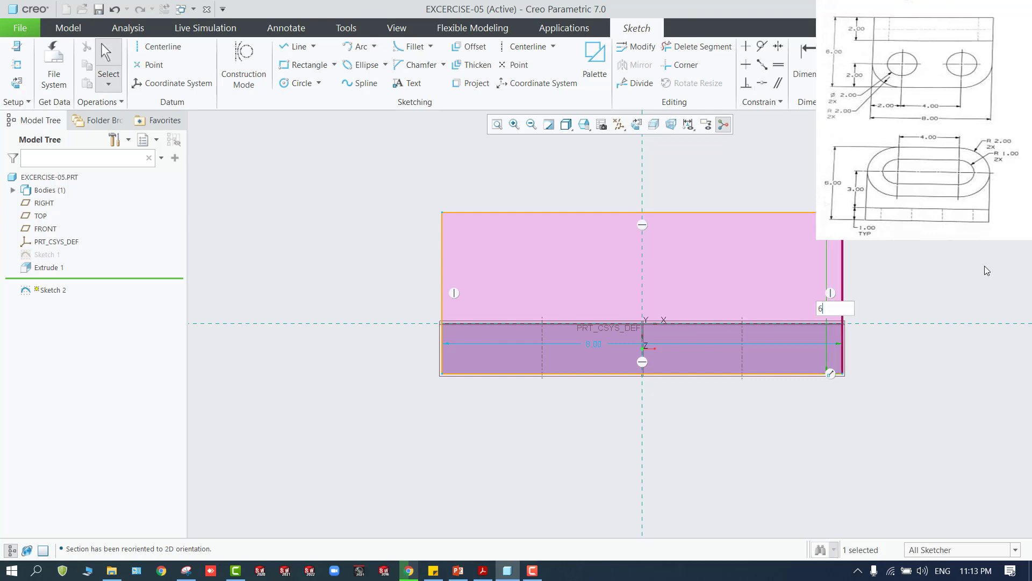
pyautogui.press('Return')
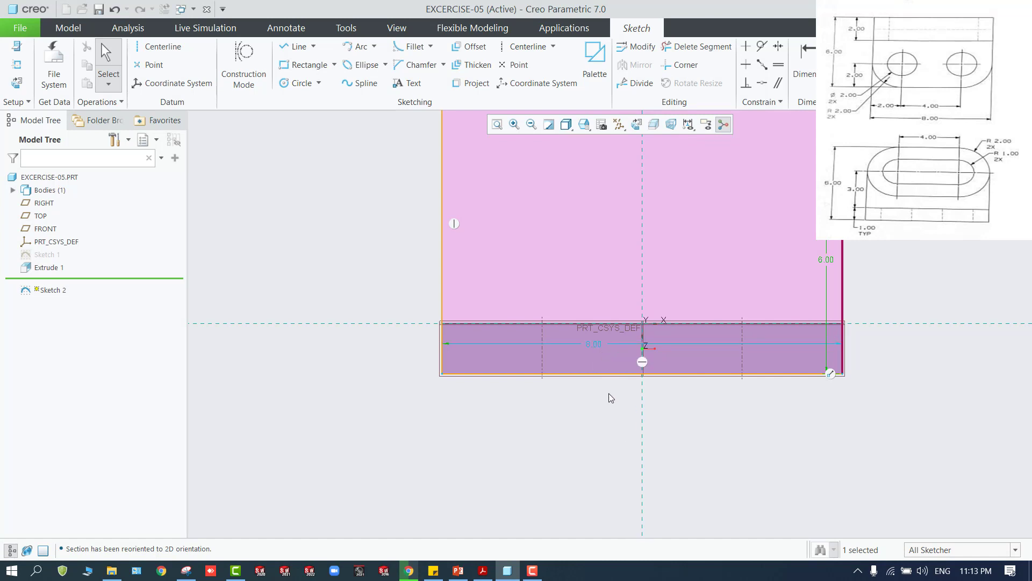
# Fillet the rectangle's upper-right corner at about 0.18 radius and its upper-left corner at about 0.25.
pyautogui.scroll(-2, 611, 398)
pyautogui.scroll(-1, 599, 307)
pyautogui.scroll(1, 599, 302)
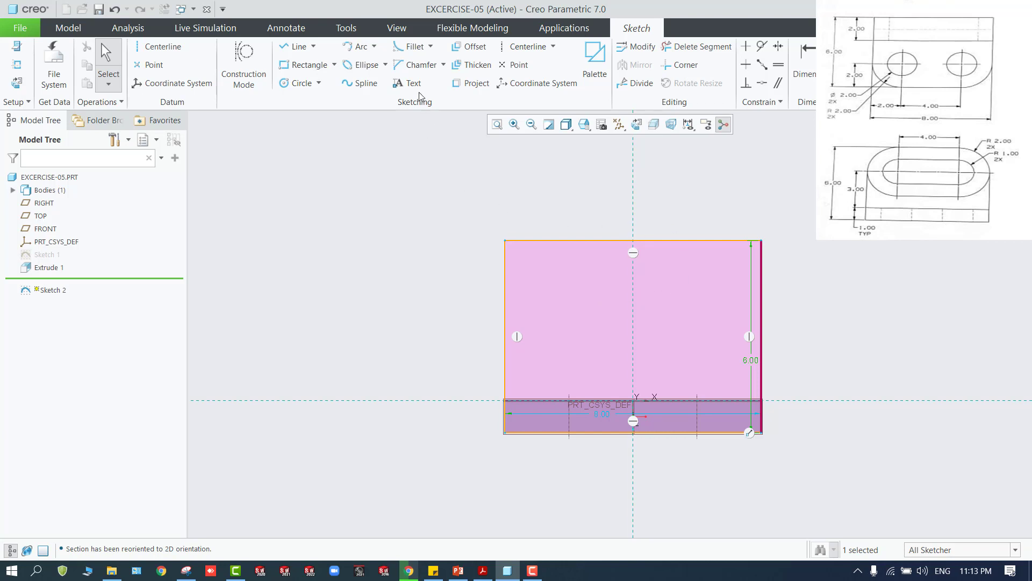
pyautogui.click(411, 47)
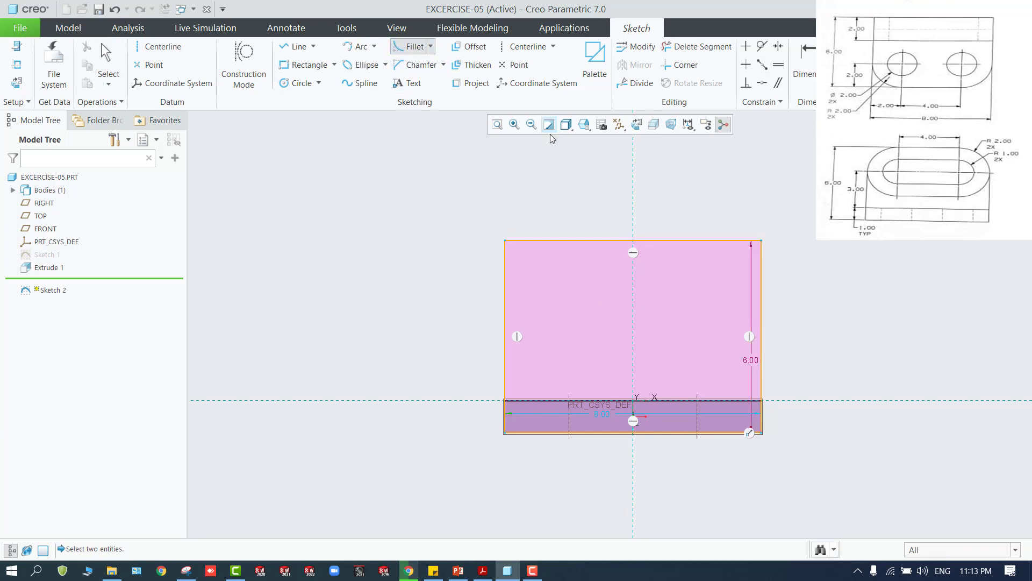
pyautogui.click(757, 240)
pyautogui.click(762, 248)
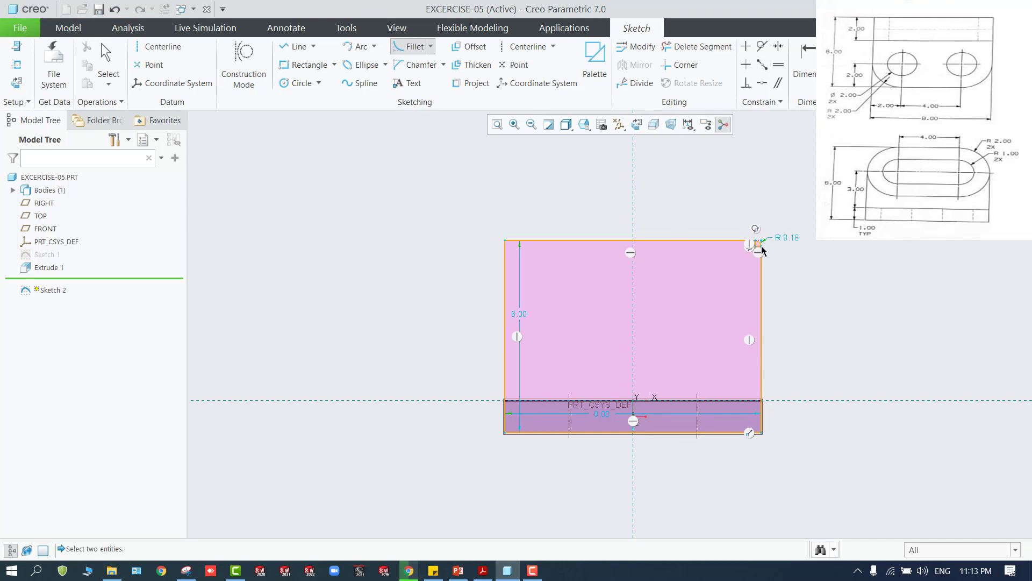
pyautogui.click(524, 242)
pyautogui.click(506, 252)
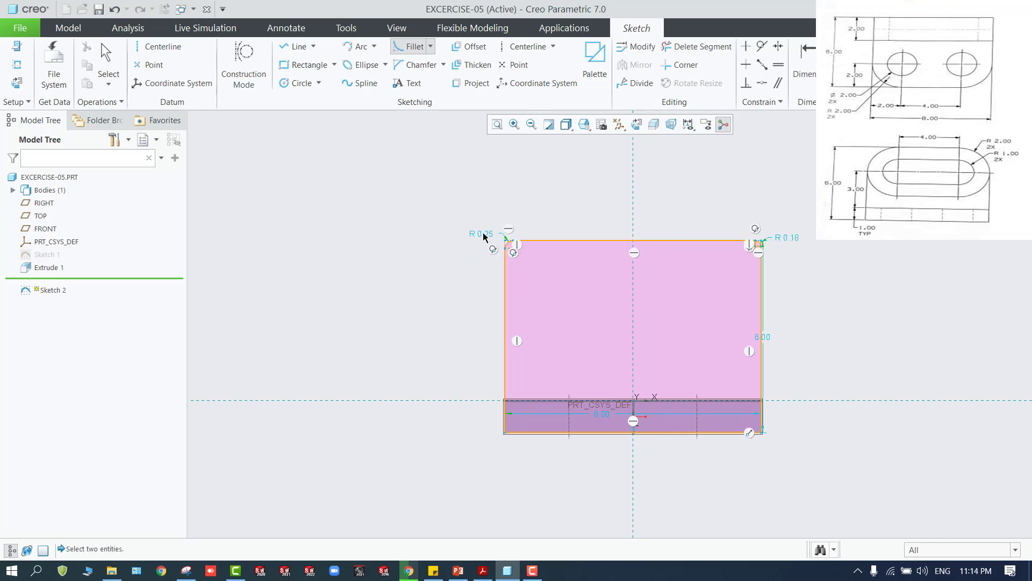
pyautogui.middleClick(459, 221)
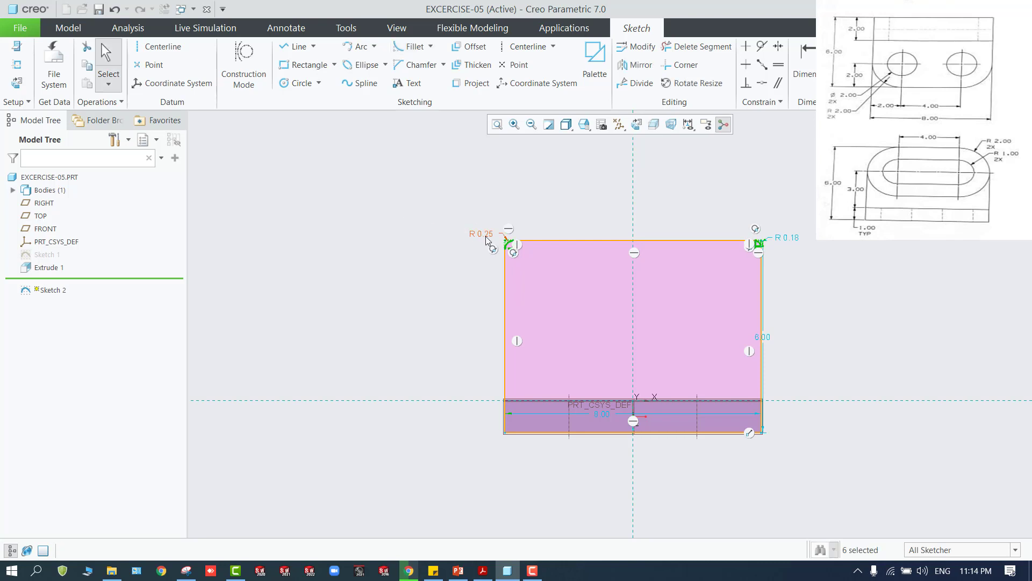
# Set the radius of both upper corner fillets to 2.
pyautogui.doubleClick(484, 235)
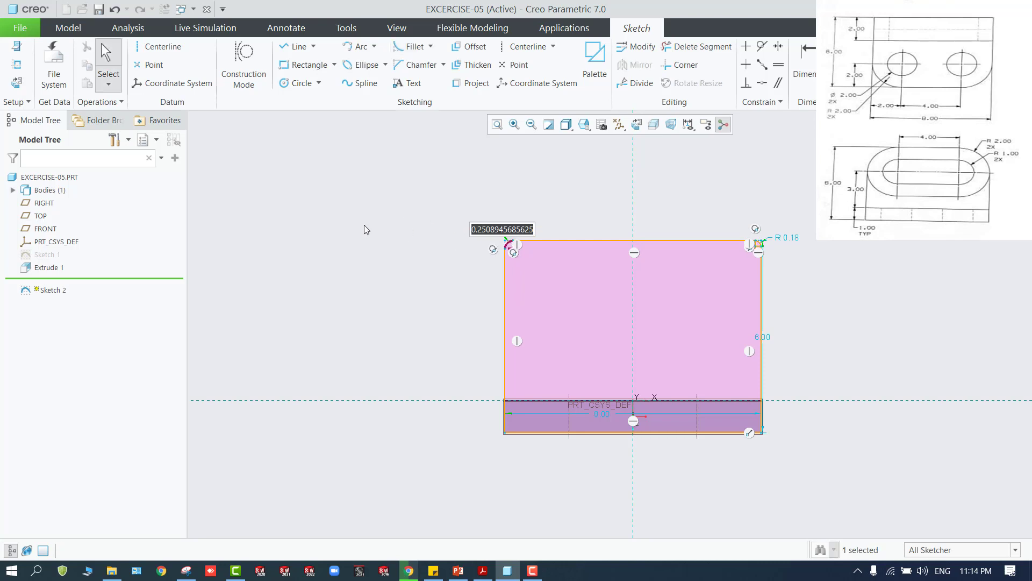
pyautogui.write('2')
pyautogui.press('Return')
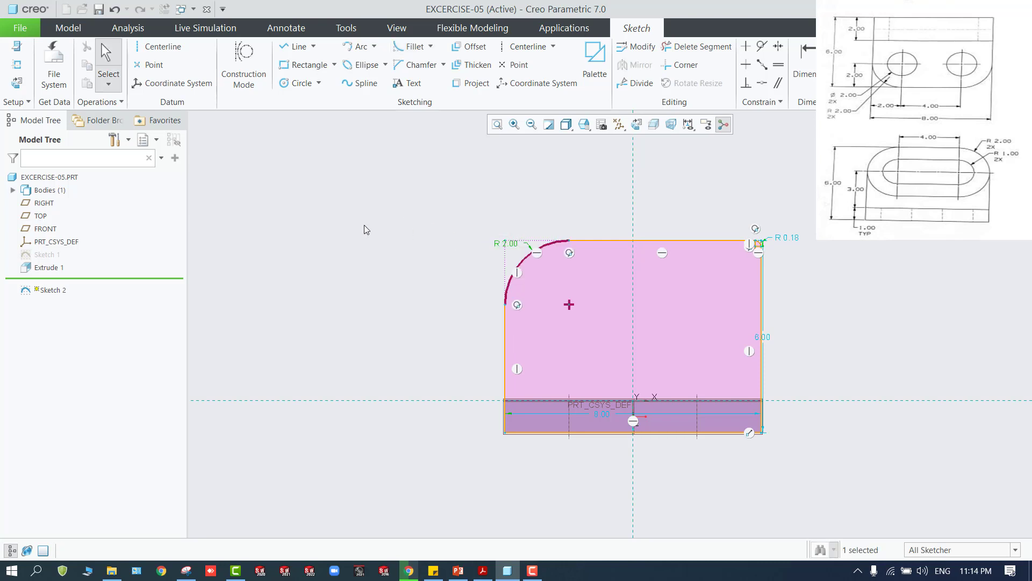
pyautogui.doubleClick(788, 238)
pyautogui.write('2')
pyautogui.press('Return')
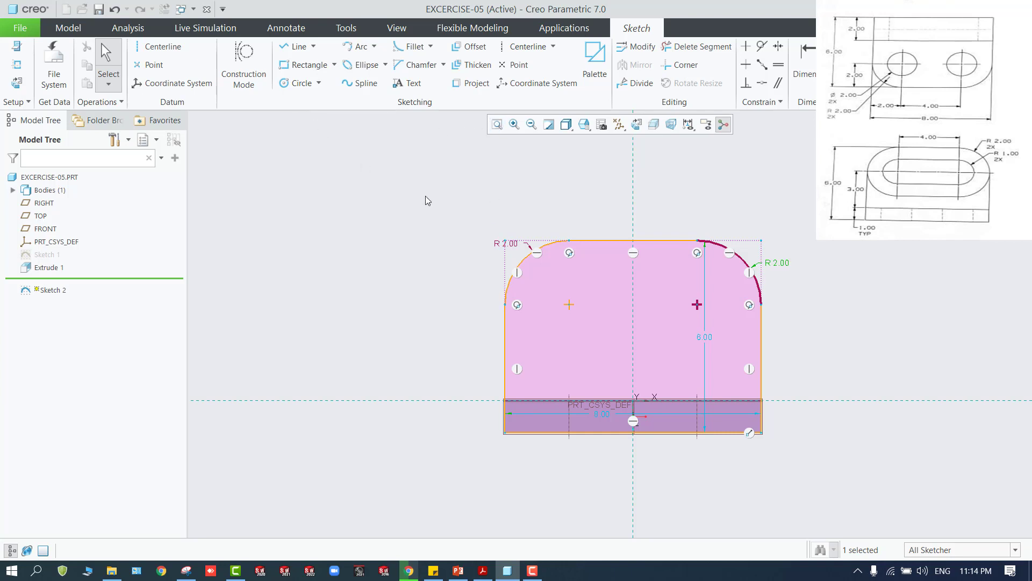
# Draw a horizontal datum centreline through the lower ends of the two R2 corner arcs.
pyautogui.click(161, 48)
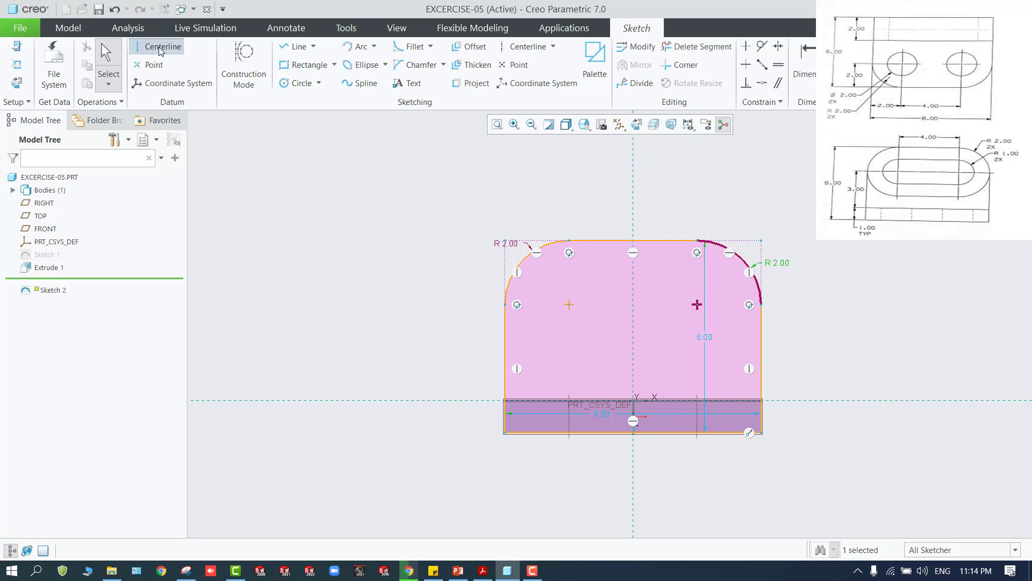
pyautogui.click(505, 304)
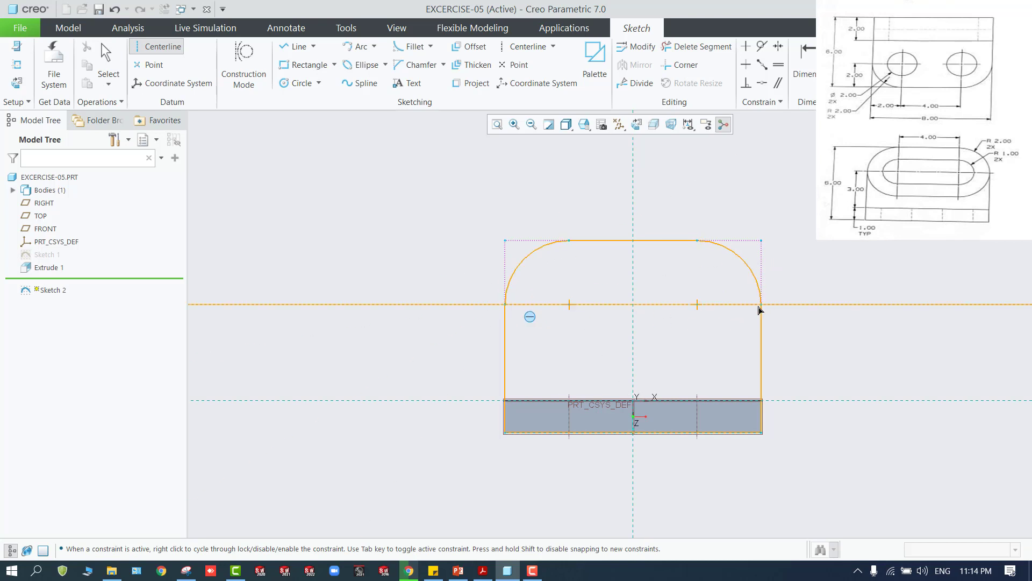
pyautogui.click(783, 305)
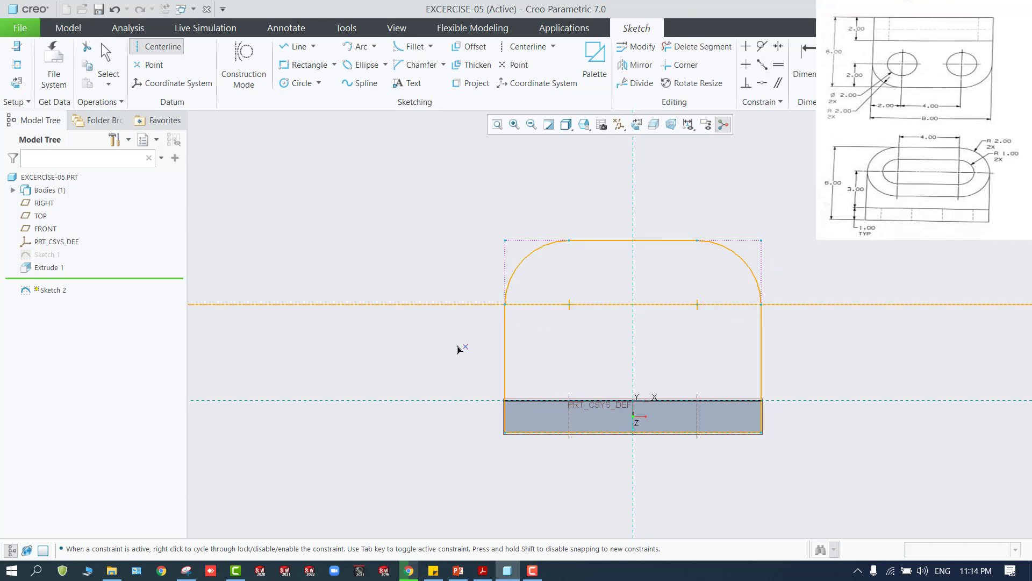
pyautogui.middleClick(440, 344)
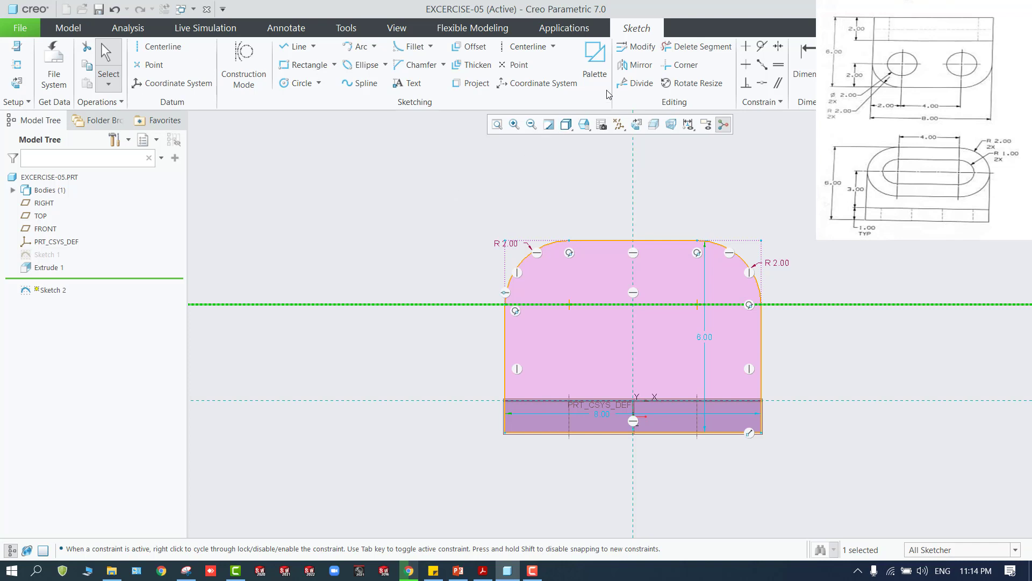
# Mirror the profile's top horizontal line about the horizontal centreline.
pyautogui.click(636, 64)
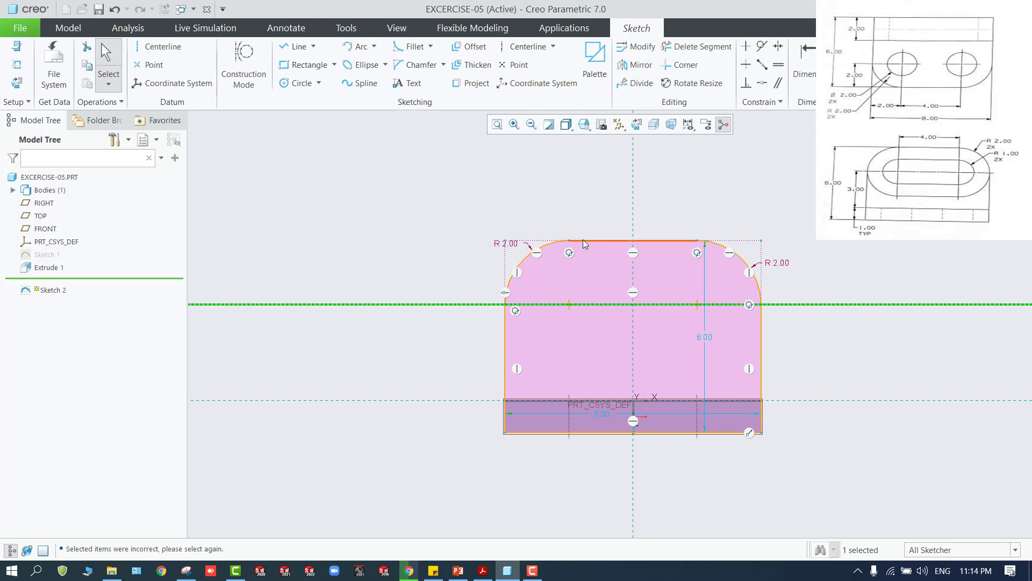
pyautogui.click(452, 299)
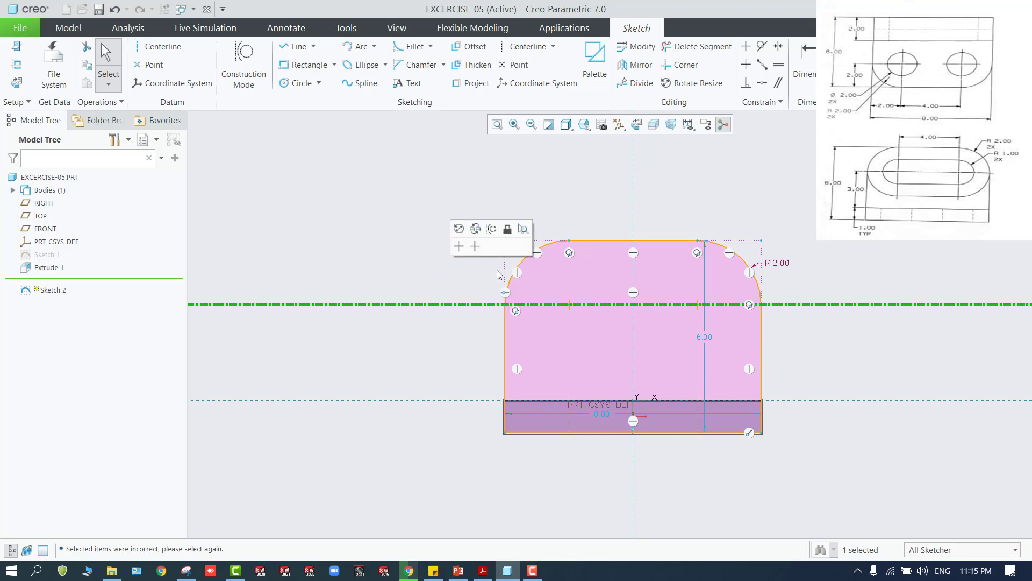
pyautogui.click(589, 240)
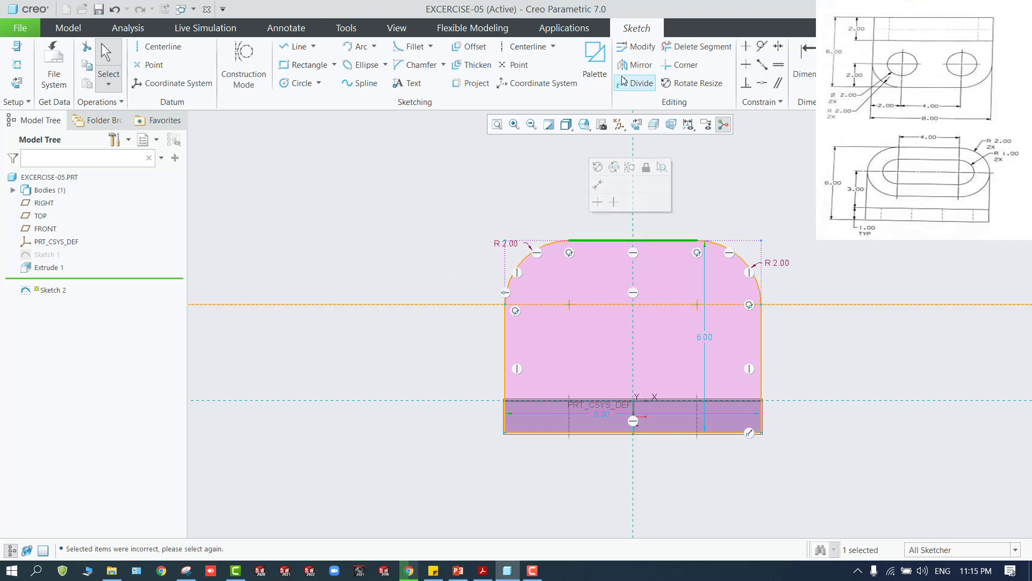
pyautogui.click(636, 65)
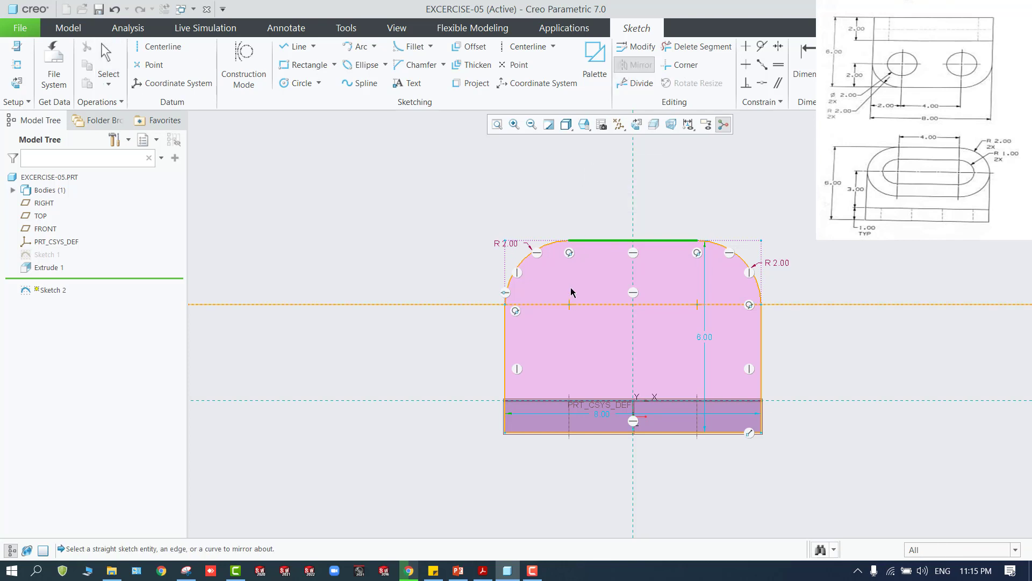
pyautogui.click(543, 306)
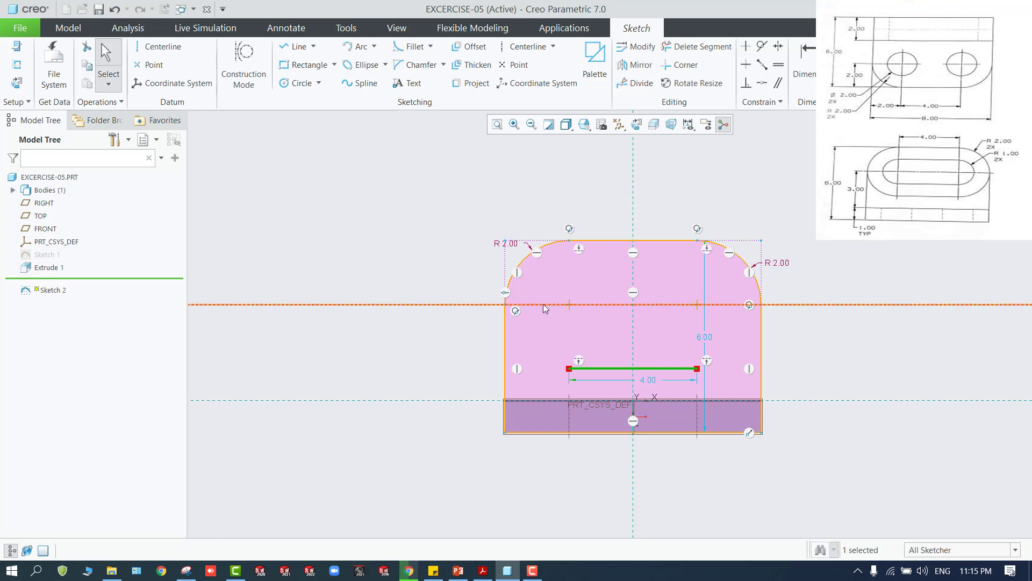
# Mirror both R2 corner arcs about the horizontal centreline to close the outer rounded slot shape.
pyautogui.click(526, 261)
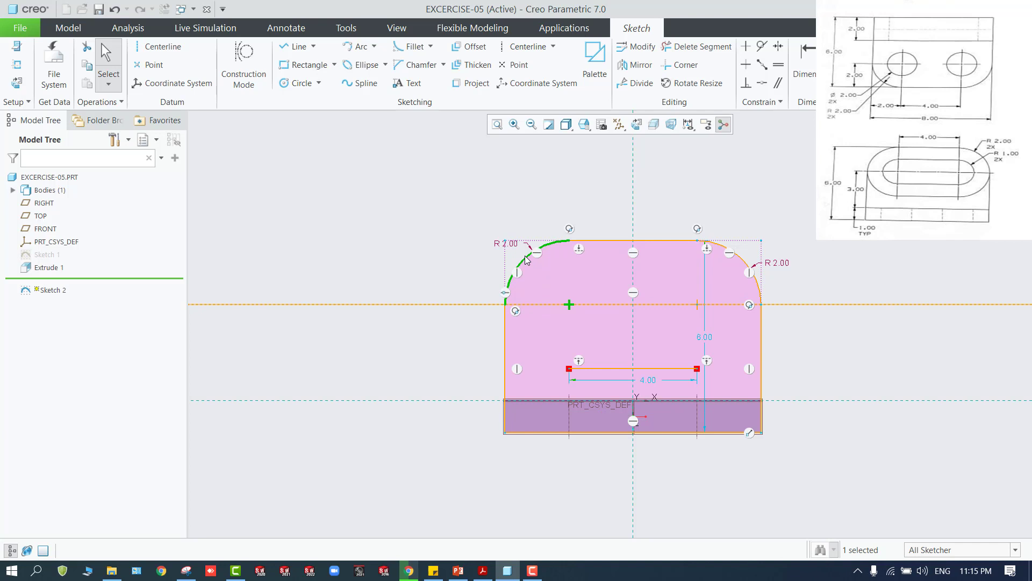
pyautogui.click(545, 305)
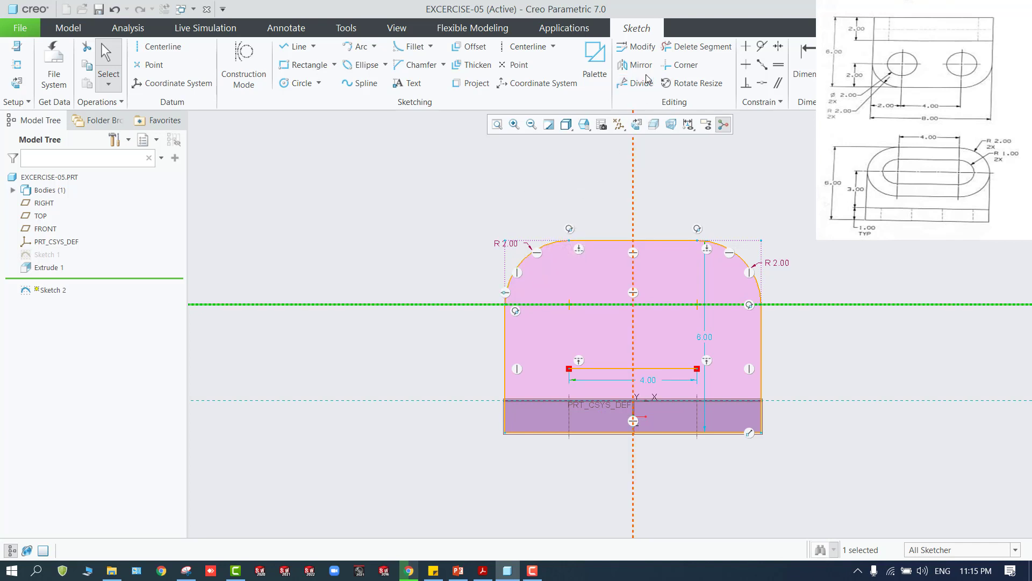
pyautogui.click(523, 265)
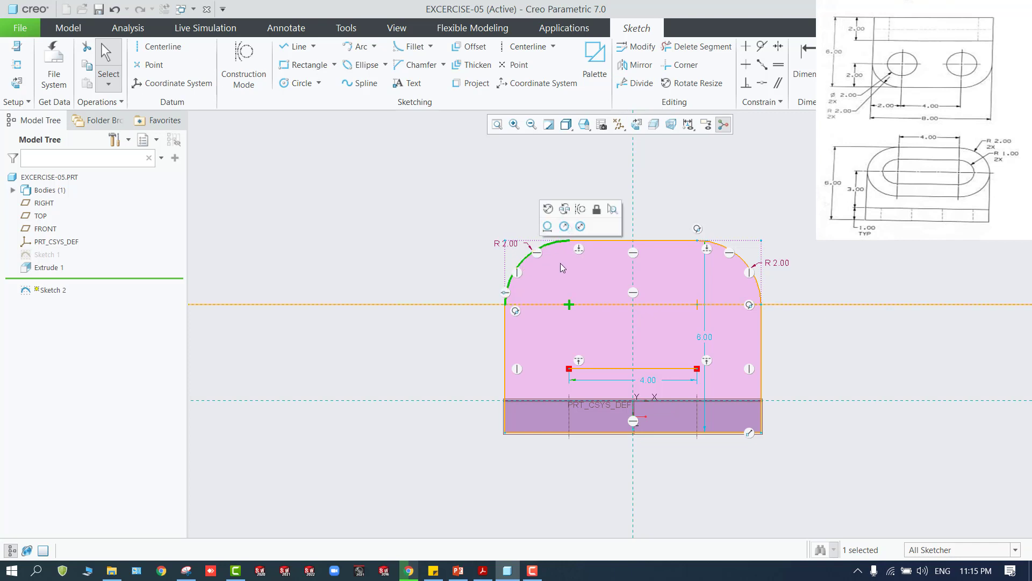
pyautogui.keyDown('ctrl'); pyautogui.click(747, 264); pyautogui.keyUp('ctrl')
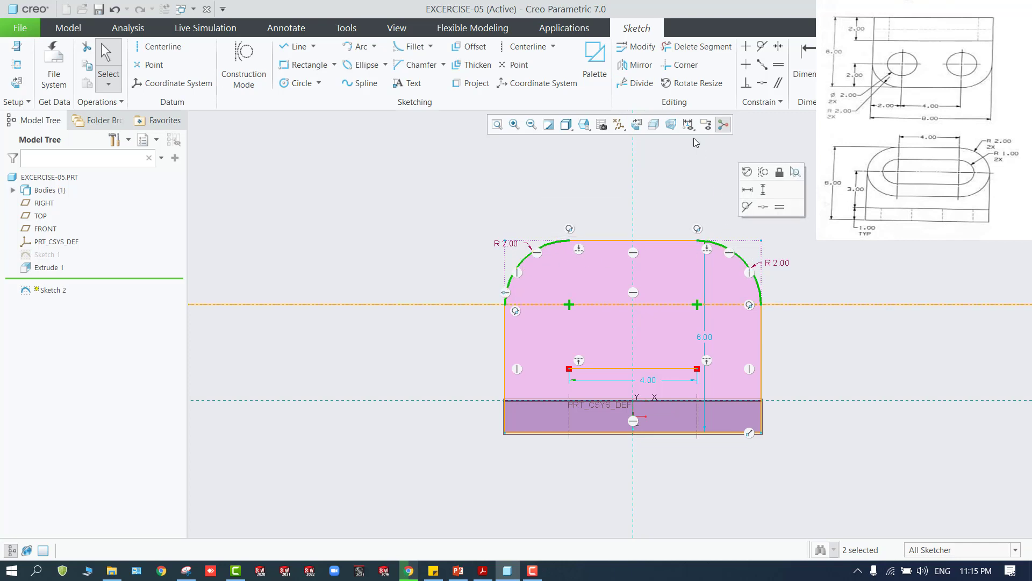
pyautogui.click(635, 65)
pyautogui.click(544, 304)
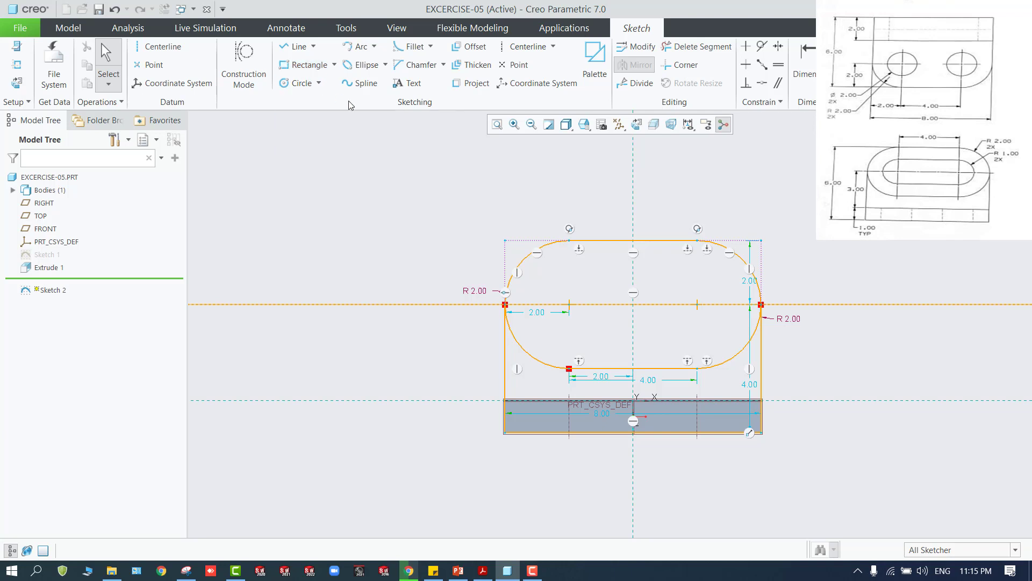
# Draw two equal circles about 1.99 in diameter, centred on the centre points of the two corner arcs.
pyautogui.click(805, 59)
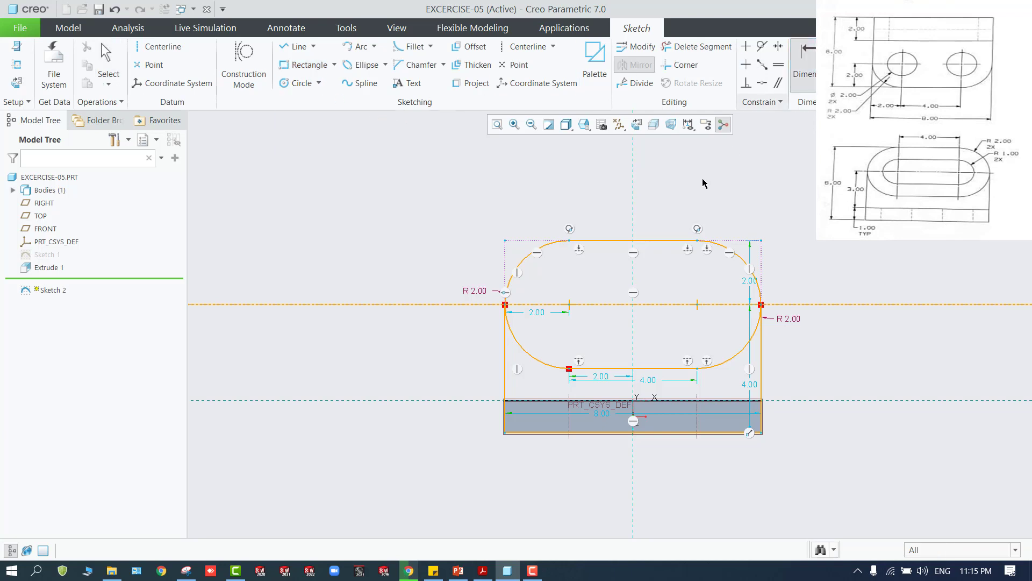
pyautogui.click(570, 305)
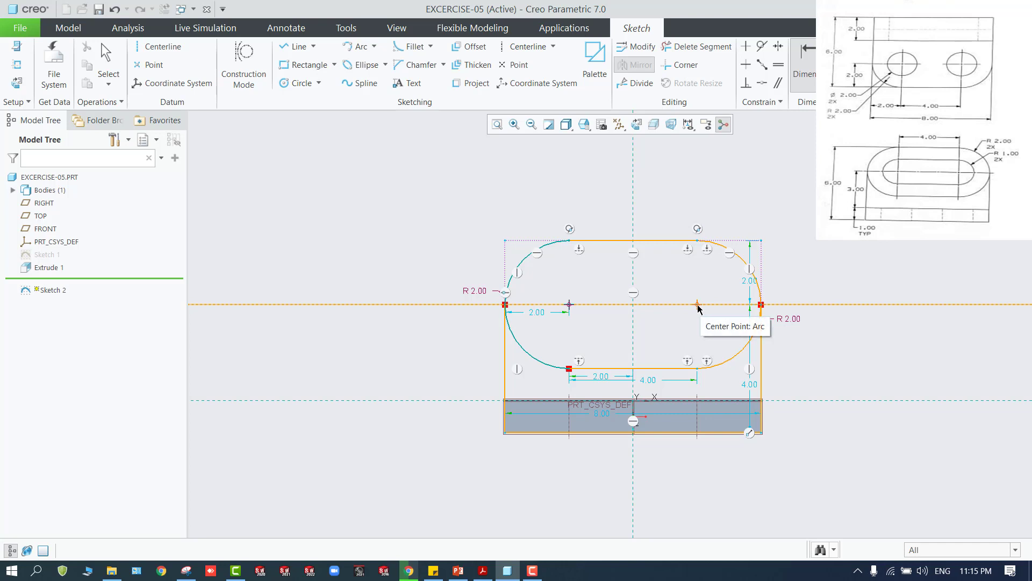
pyautogui.click(295, 85)
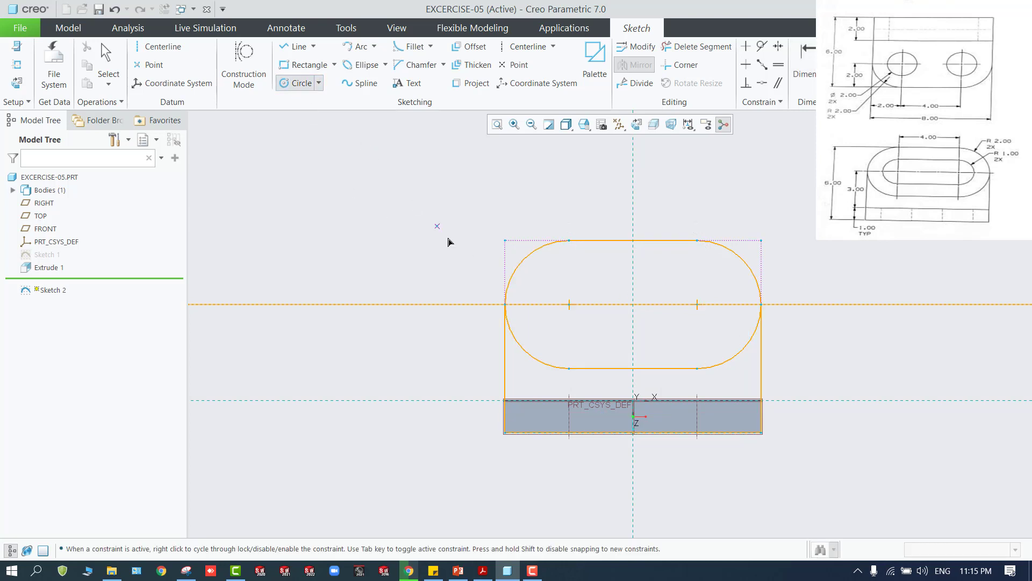
pyautogui.click(569, 306)
pyautogui.click(570, 274)
pyautogui.click(697, 305)
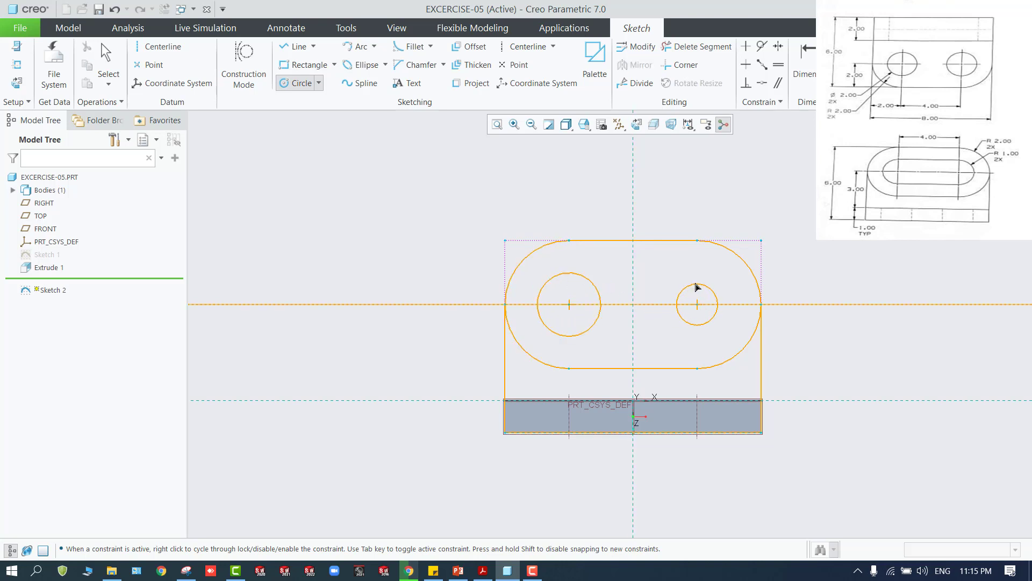
pyautogui.click(698, 274)
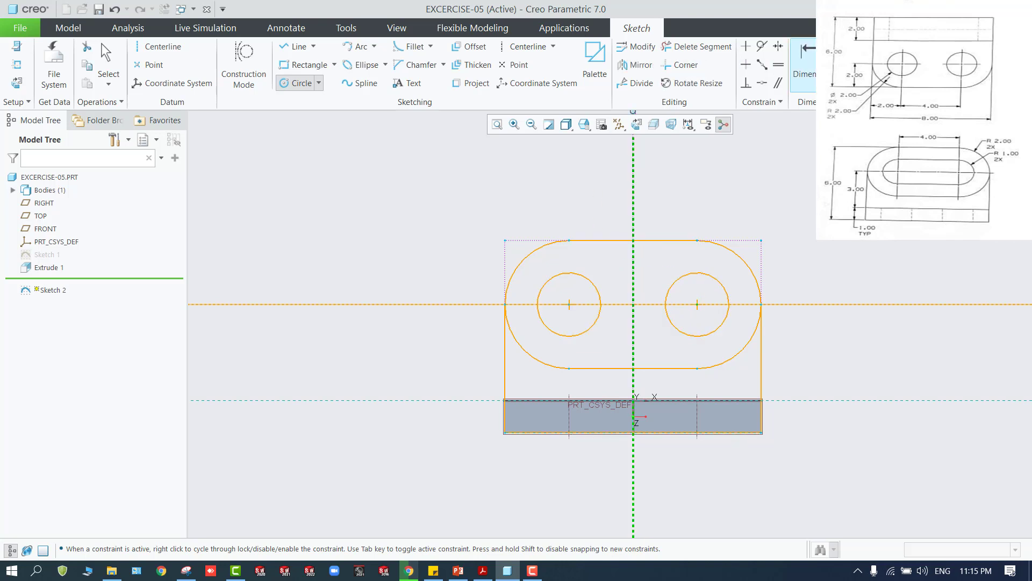
# Set the diameter of the two equal circles to 1.
pyautogui.click(805, 60)
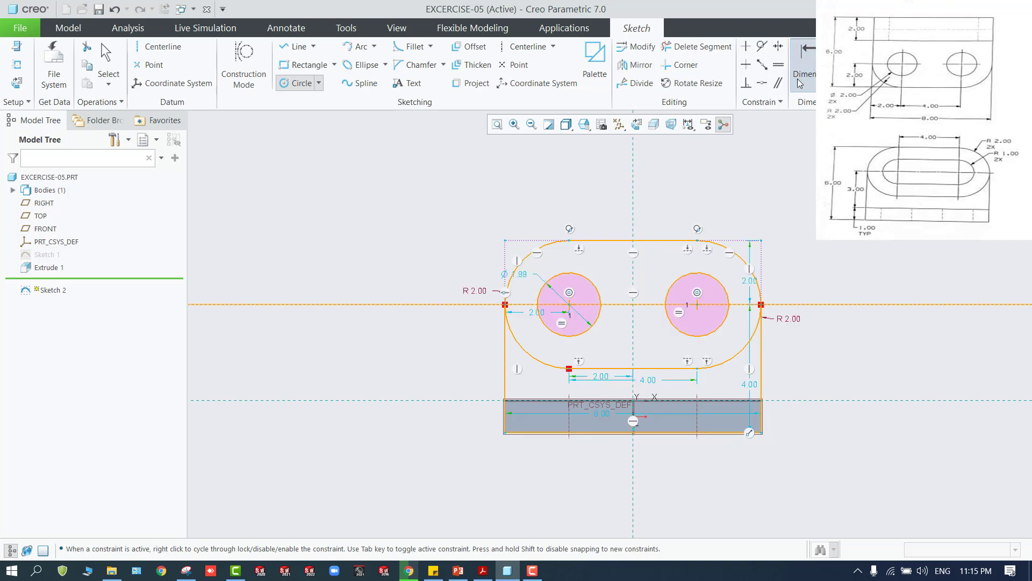
pyautogui.doubleClick(517, 276)
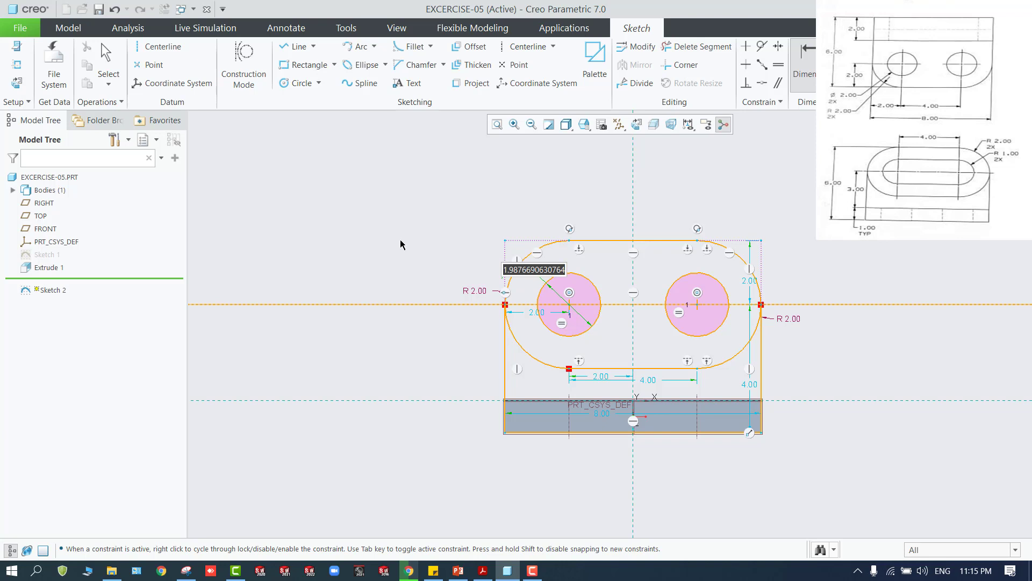
pyautogui.write('1')
pyautogui.press('Return')
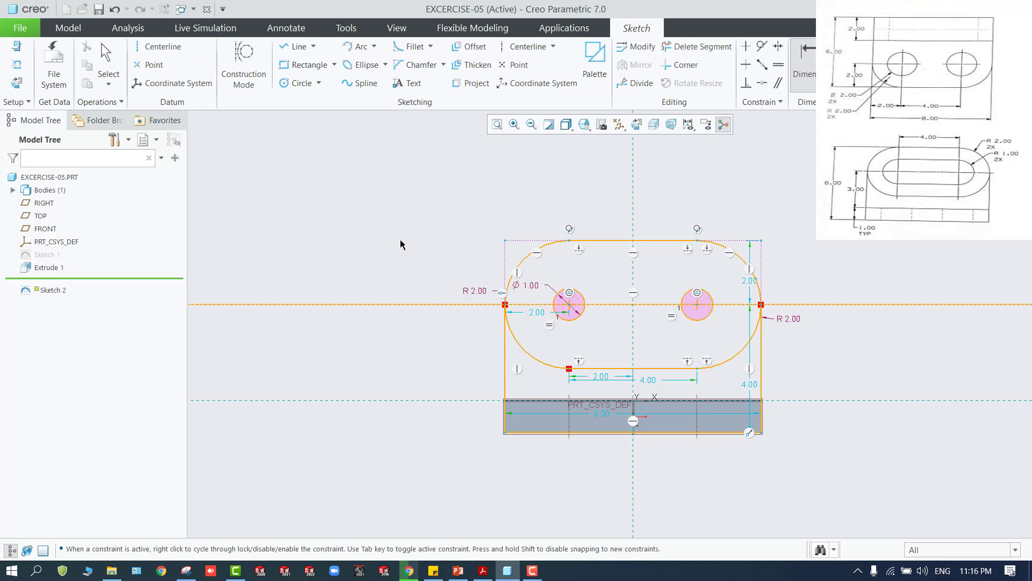
# Set the diameter of the two equal circles to 2.
pyautogui.doubleClick(529, 286)
pyautogui.write('2')
pyautogui.press('Return')
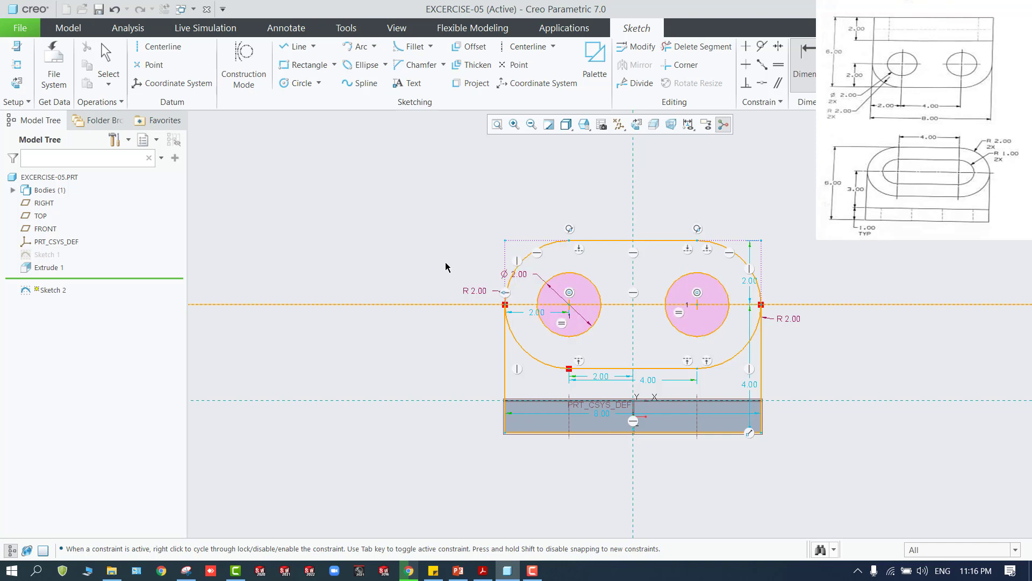
# Join the two circles with tangent lines along their upper and lower sides.
pyautogui.click(314, 46)
pyautogui.click(323, 76)
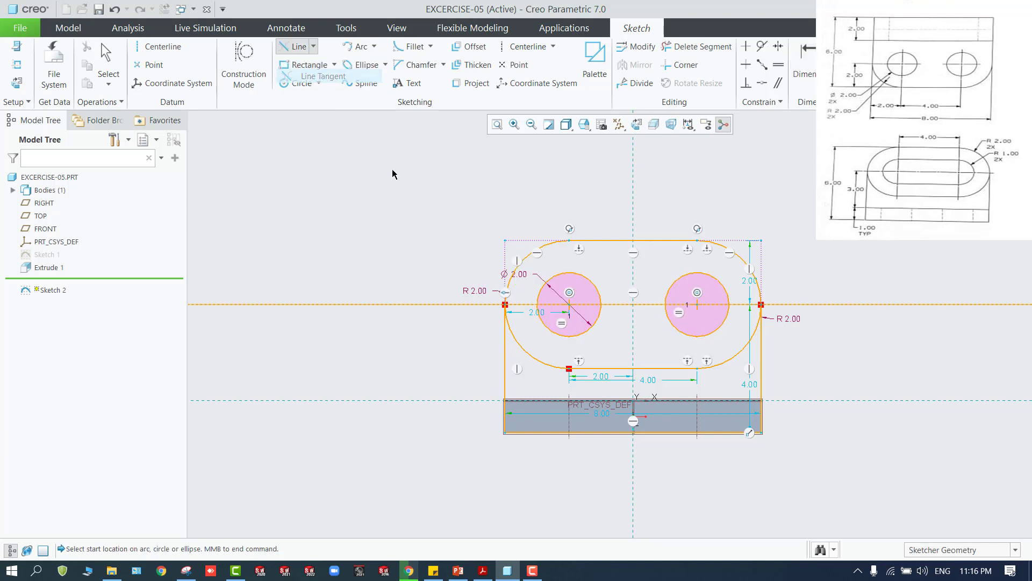
pyautogui.click(574, 279)
pyautogui.click(697, 274)
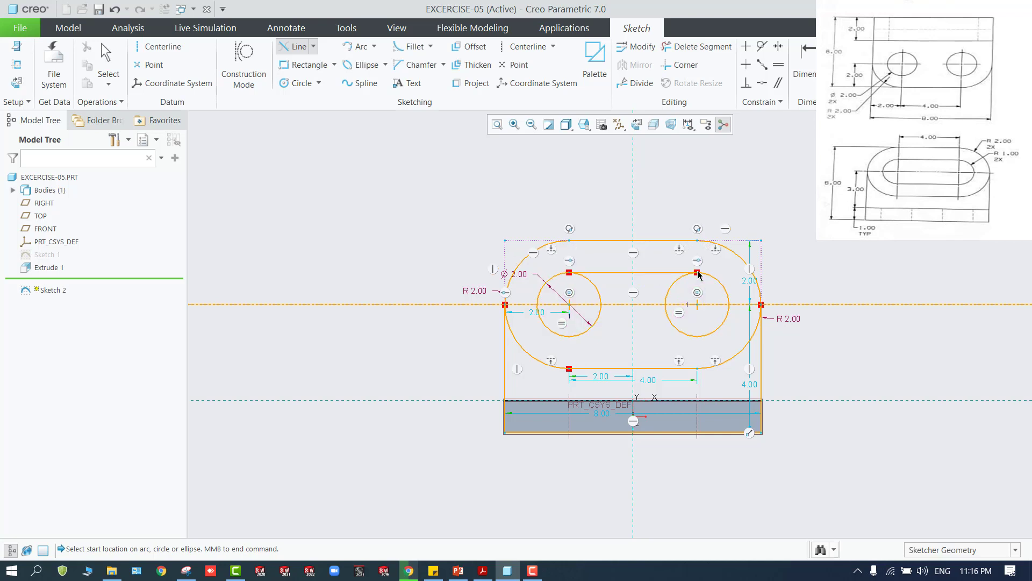
pyautogui.click(711, 334)
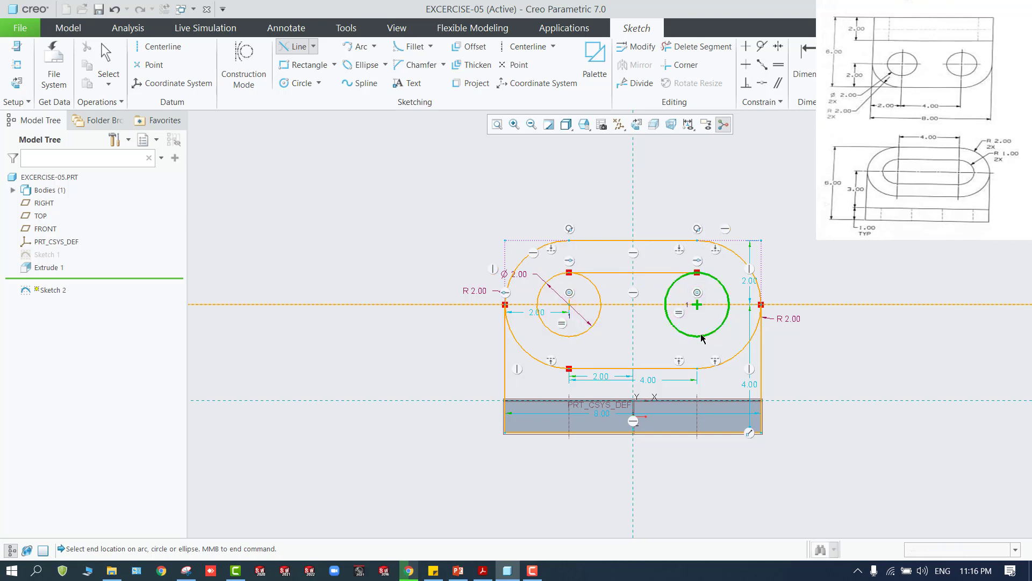
pyautogui.click(563, 334)
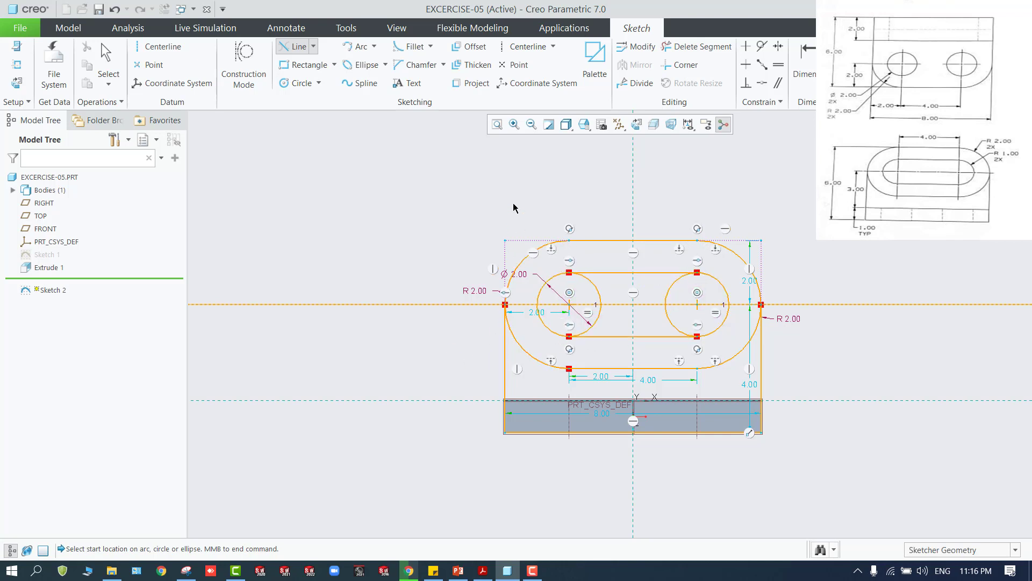
# Trim away the inner halves of both circles so only the slot outline remains.
pyautogui.scroll(1, 599, 304)
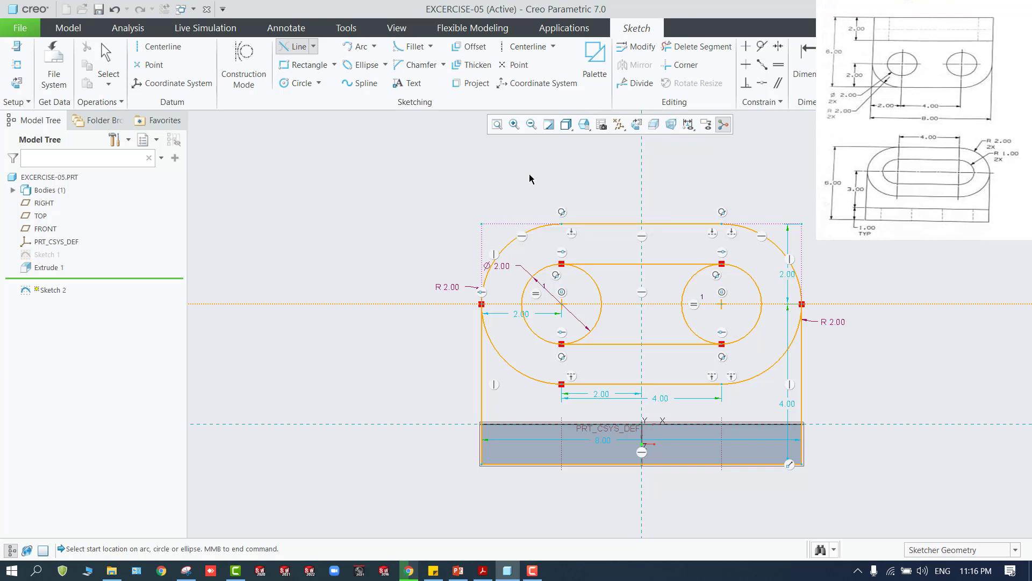
pyautogui.click(693, 48)
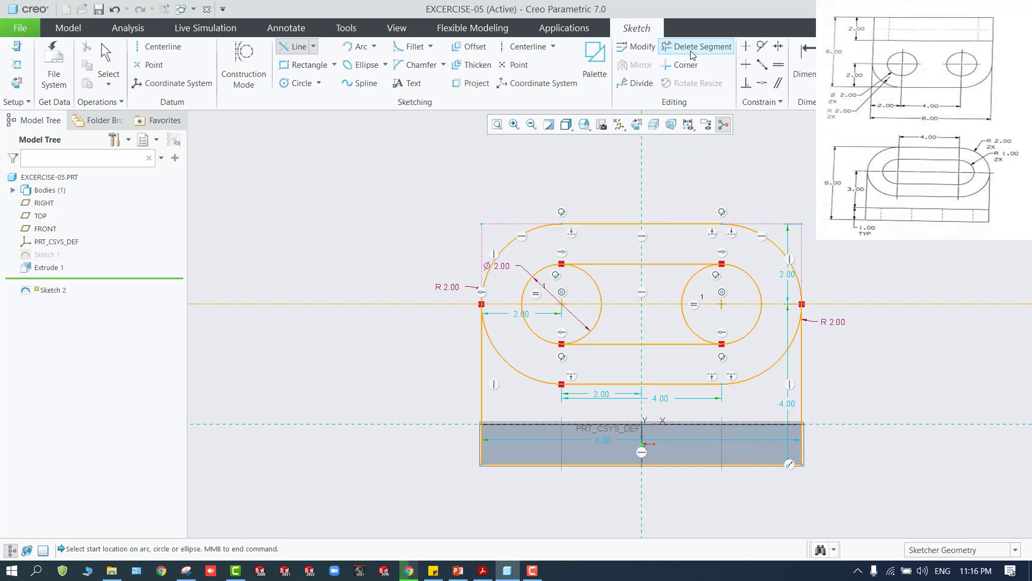
pyautogui.click(591, 278)
pyautogui.click(693, 291)
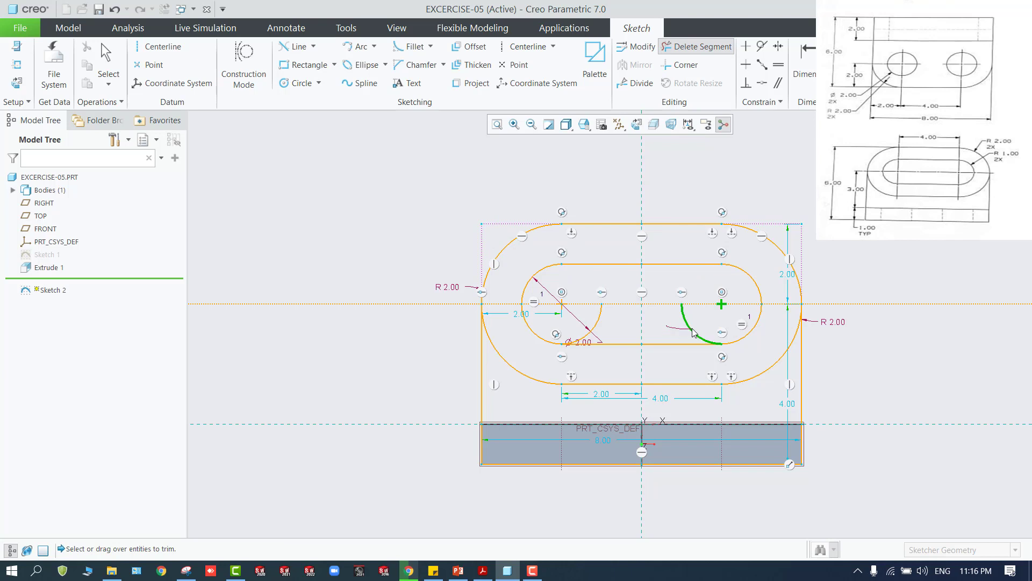
pyautogui.click(679, 327)
pyautogui.click(598, 330)
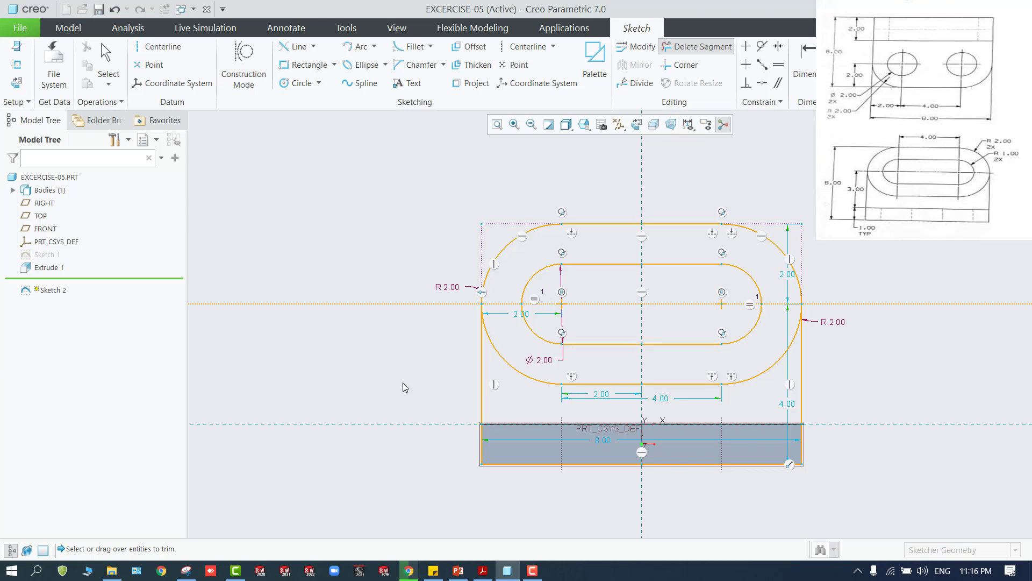
pyautogui.middleClick(515, 375)
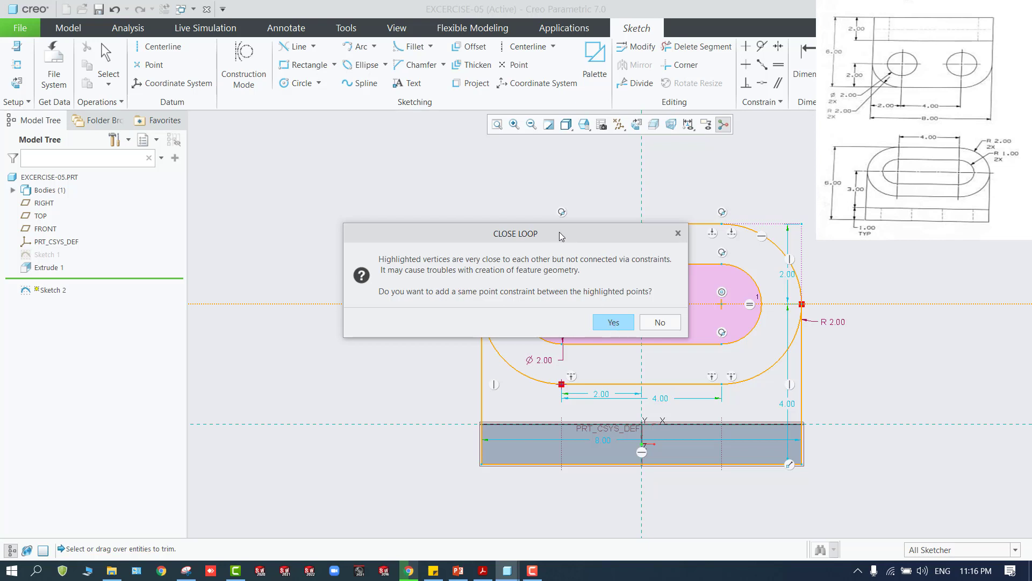
# Accept the same-point constraint between the highlighted vertices, resolve the constraint conflict and finish the sketch.
pyautogui.moveTo(562, 237)
pyautogui.mouseDown()
pyautogui.moveTo(332, 295)
pyautogui.moveTo(320, 349)
pyautogui.mouseUp()
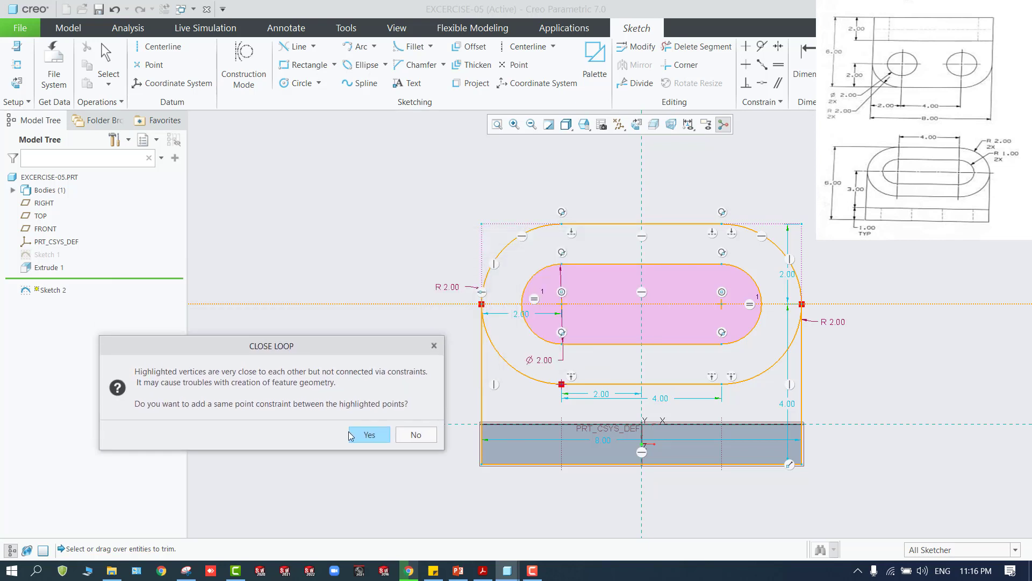
pyautogui.click(370, 437)
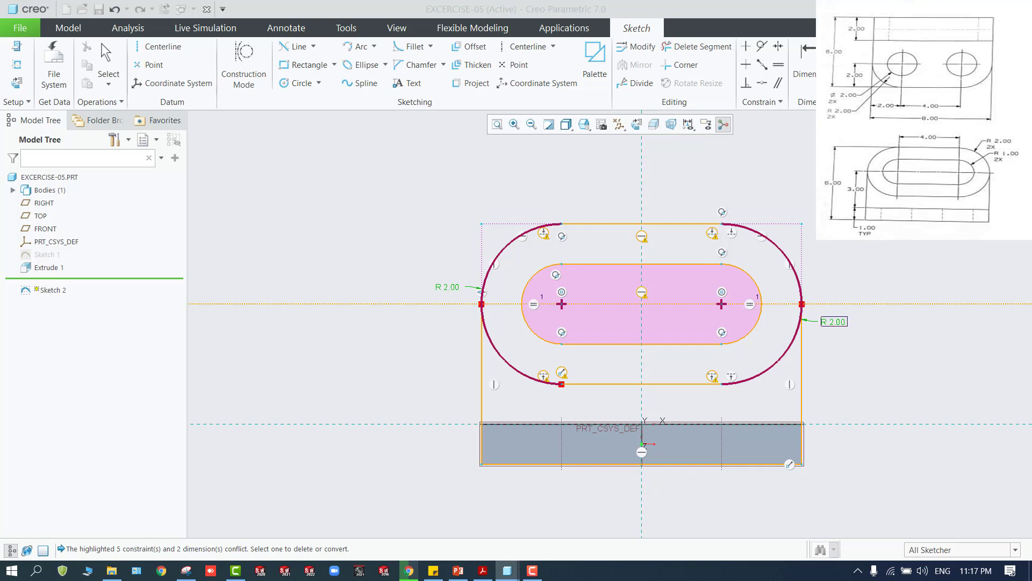
pyautogui.click(893, 215)
pyautogui.click(400, 334)
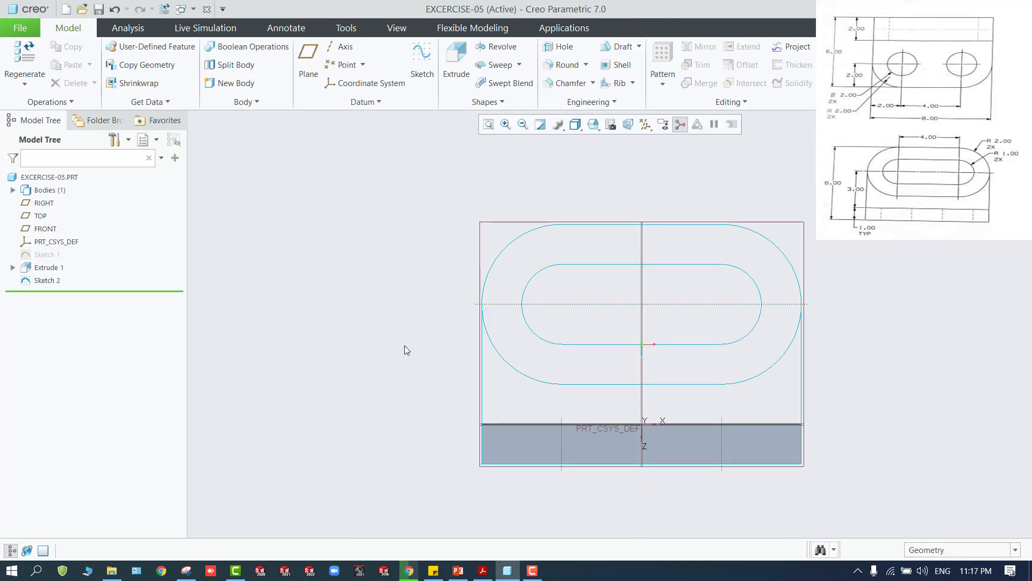
# Set the selection filter to Sketch Region and dismiss the information message about the default filter.
pyautogui.scroll(2, 495, 331)
pyautogui.scroll(-2, 501, 331)
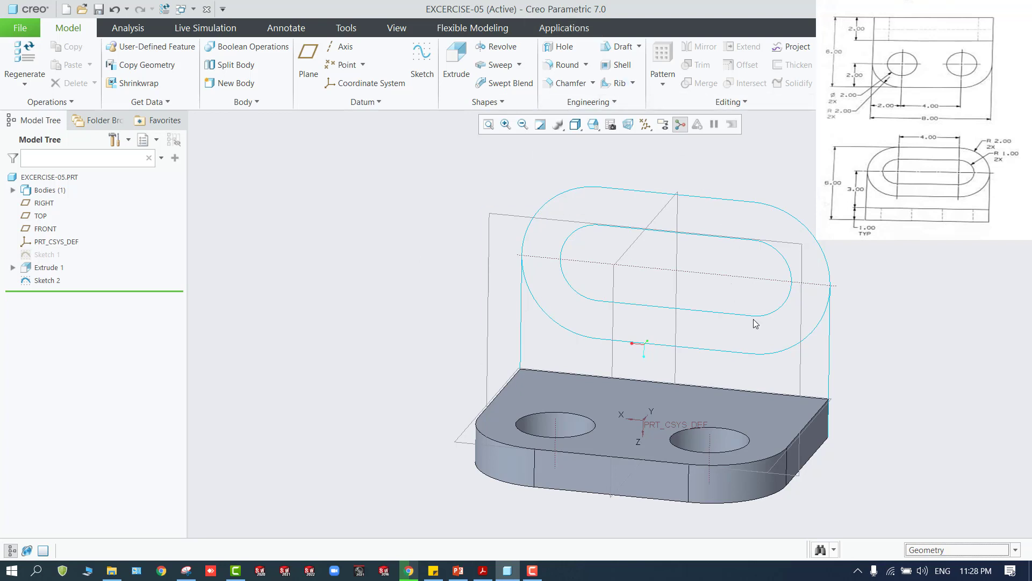
pyautogui.click(1014, 550)
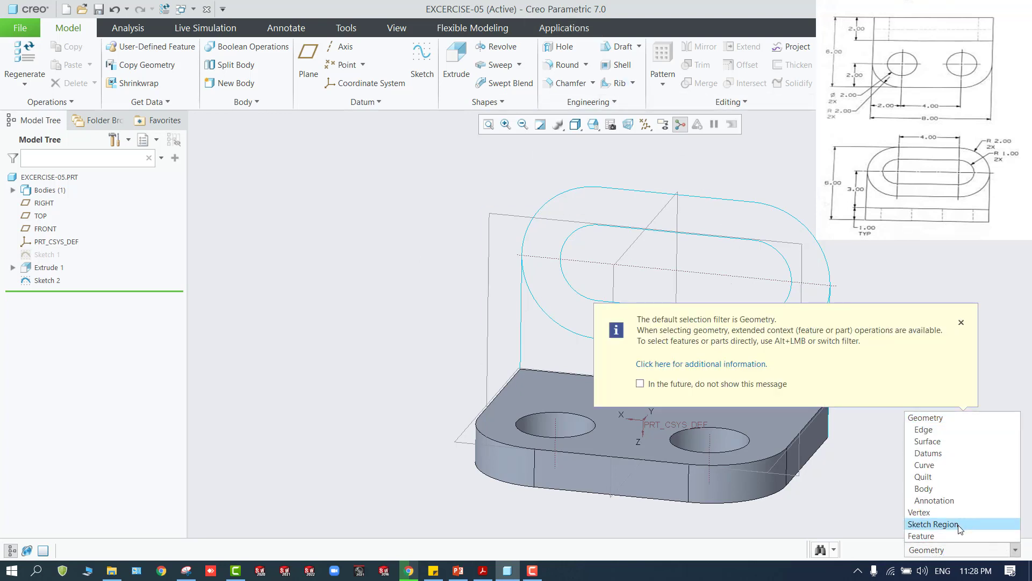
pyautogui.click(933, 524)
pyautogui.click(962, 322)
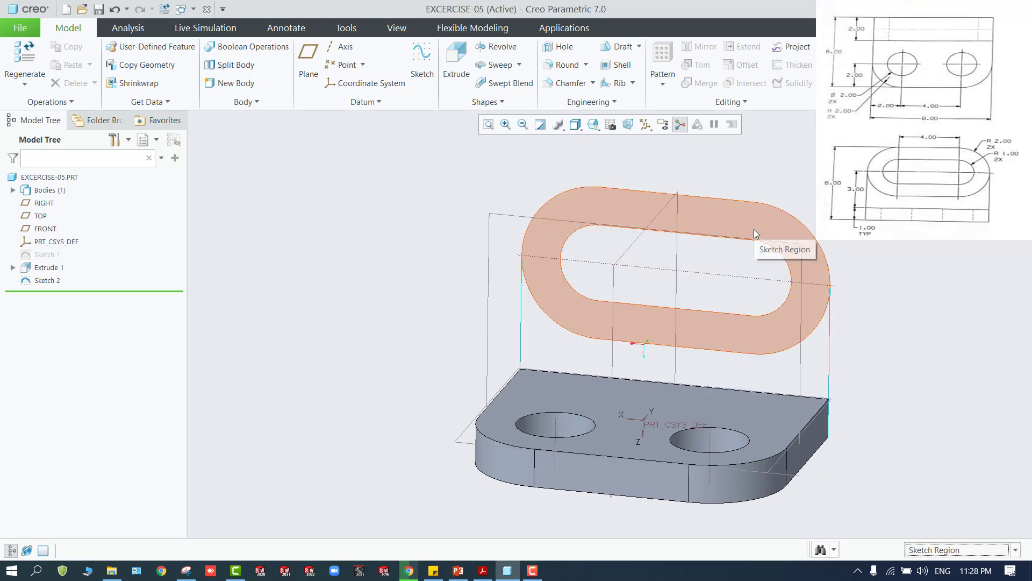
# Extrude the ring-shaped region between the outer and inner slot outlines by 2, with the direction flipped to run over the base plate.
pyautogui.click(754, 230)
pyautogui.click(804, 364)
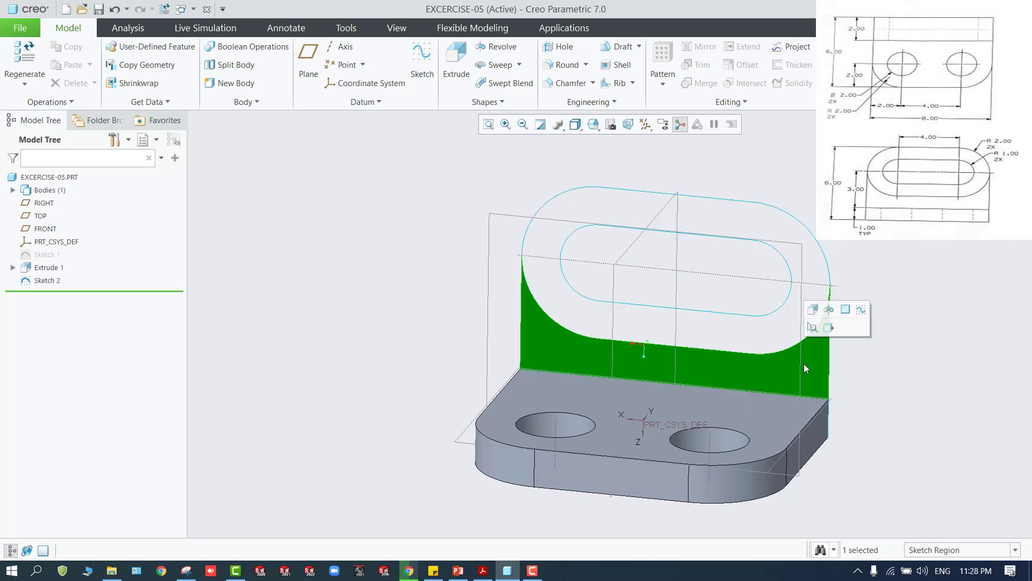
pyautogui.click(749, 230)
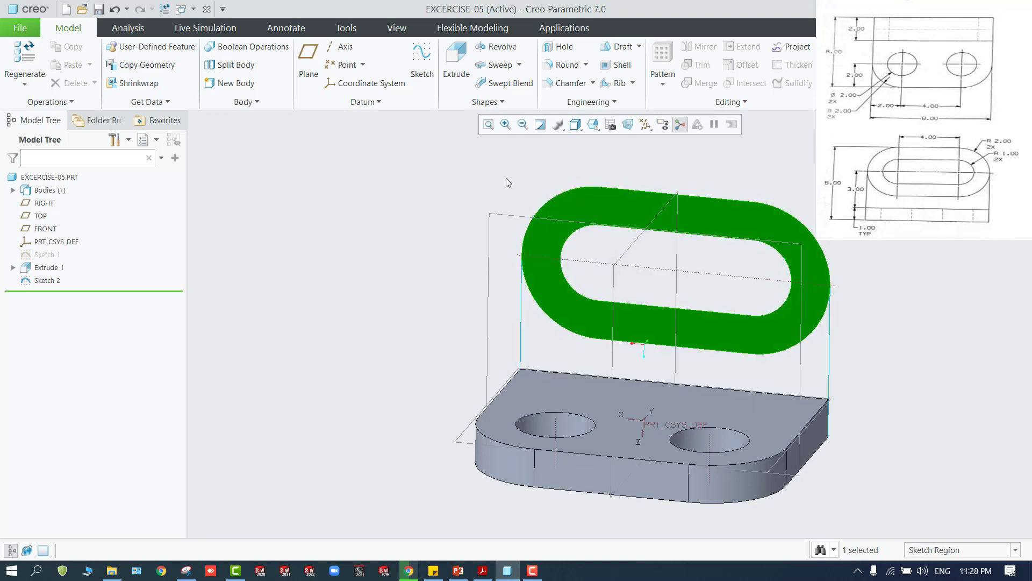
pyautogui.click(718, 214)
pyautogui.click(726, 160)
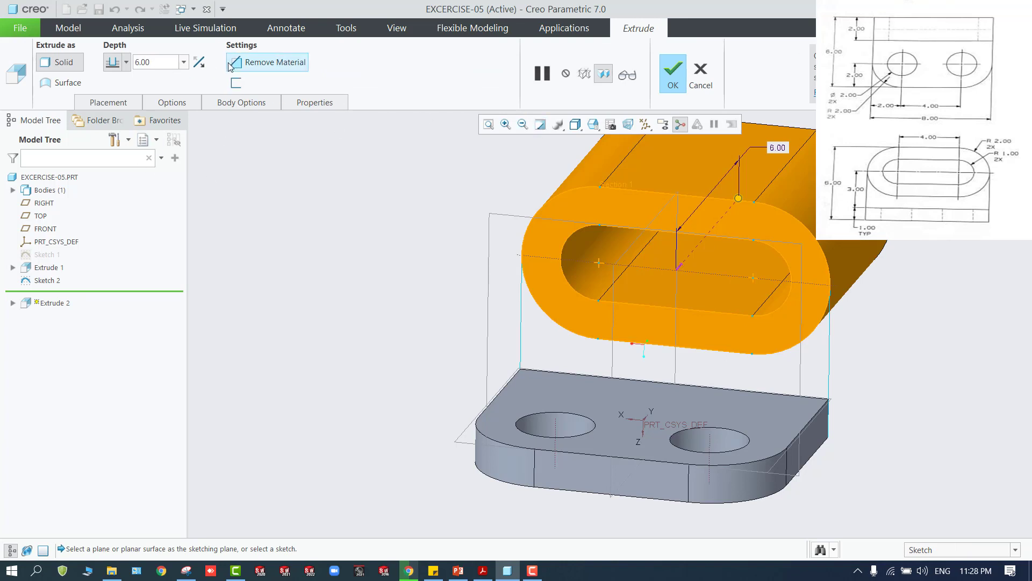
pyautogui.click(199, 63)
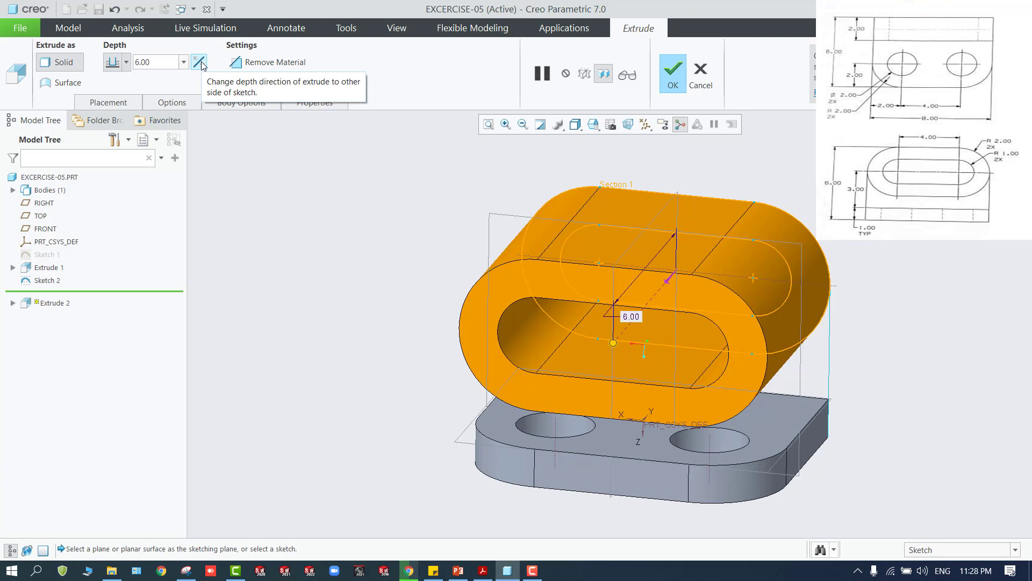
pyautogui.doubleClick(156, 63)
pyautogui.write('2')
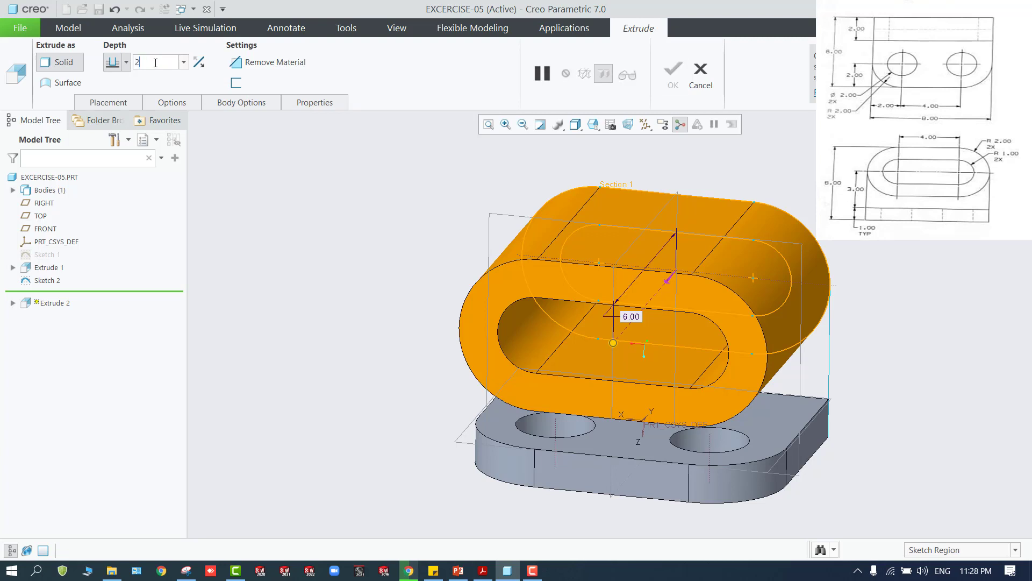
pyautogui.press('Return')
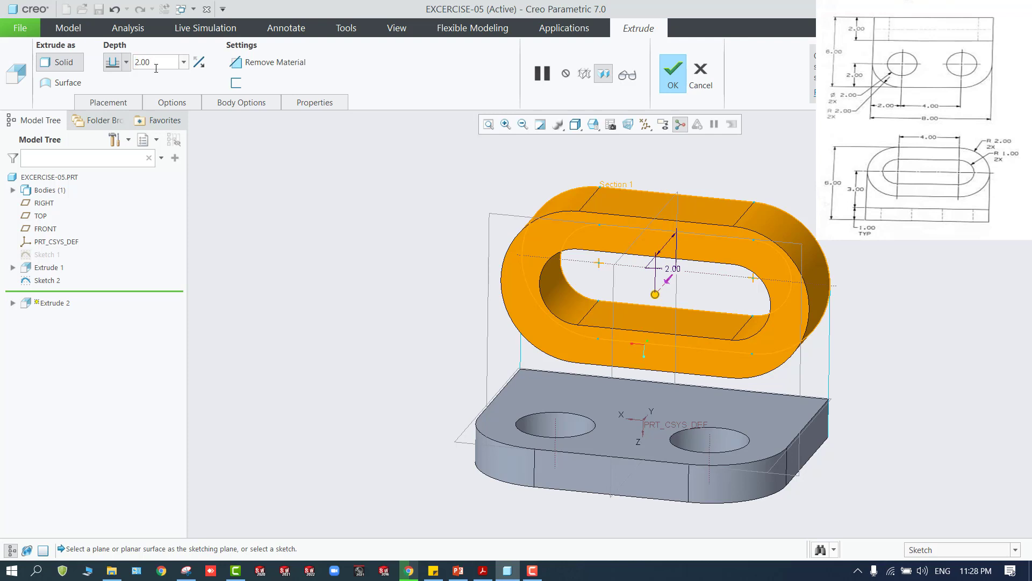
pyautogui.click(668, 70)
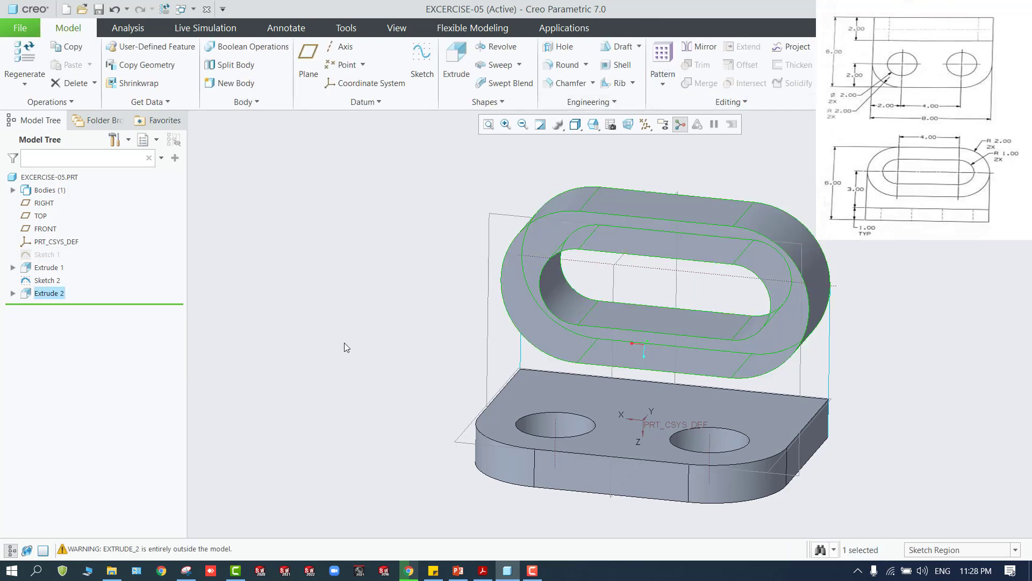
# Extrude the sketch region between the slotted ring and the base plate by 1, with the direction flipped towards the plate's holes.
pyautogui.click(13, 293)
pyautogui.click(54, 306)
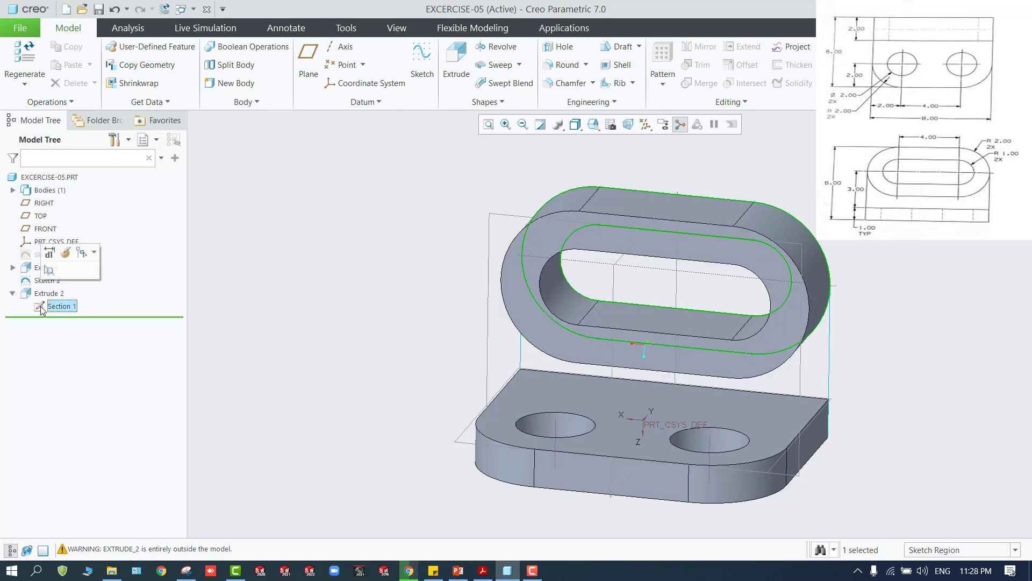
pyautogui.click(779, 381)
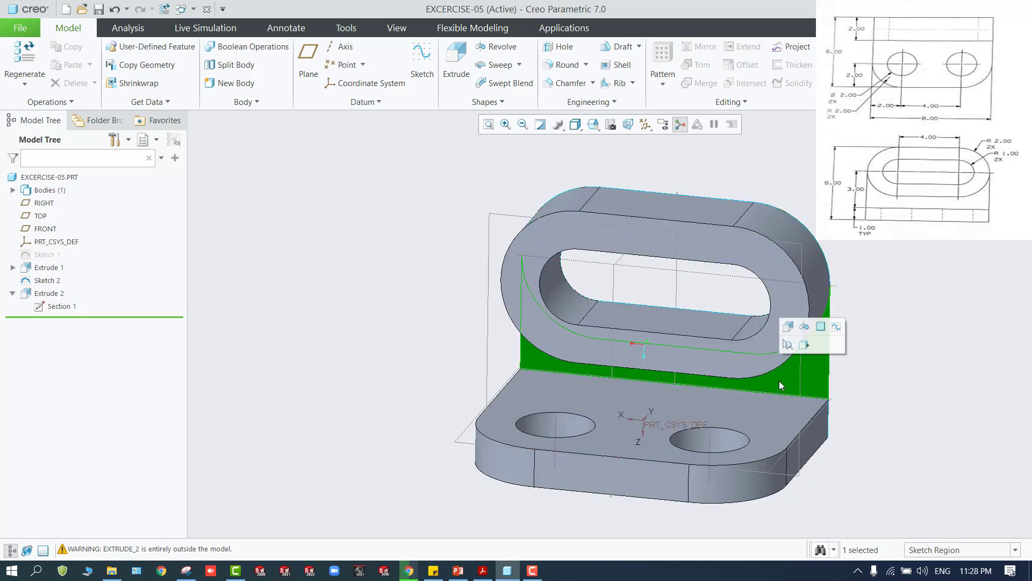
pyautogui.click(794, 327)
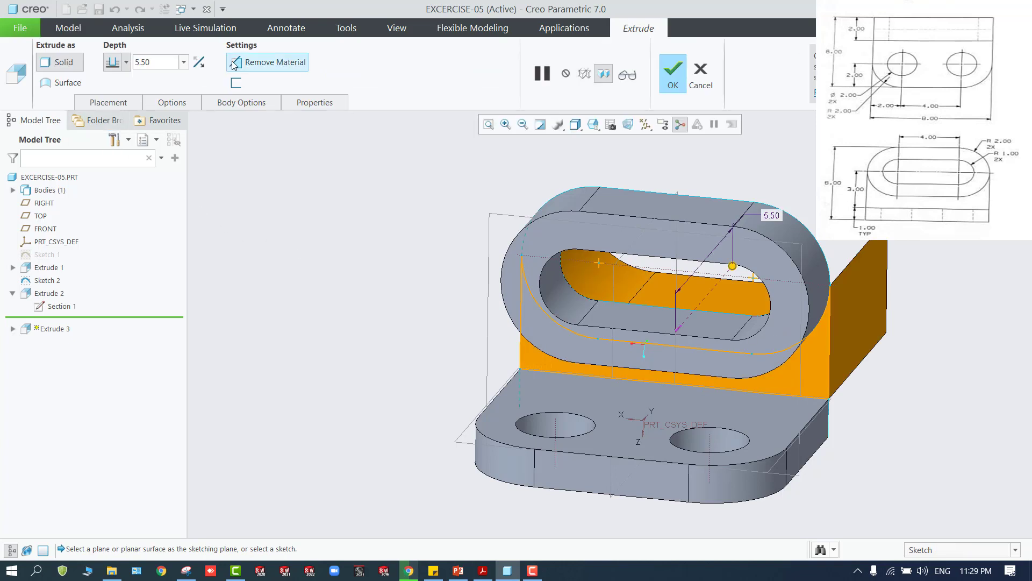
pyautogui.click(198, 62)
pyautogui.click(161, 58)
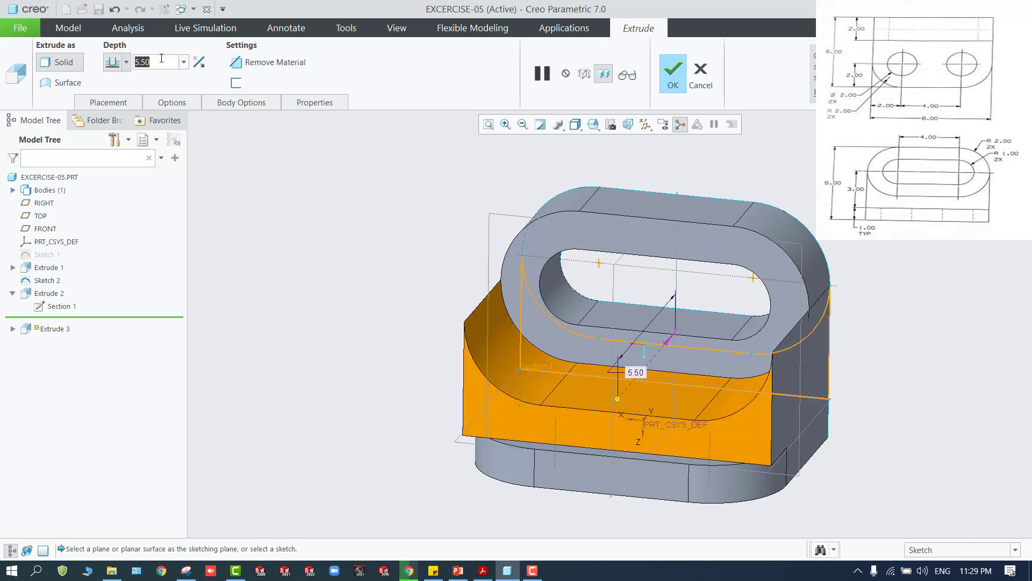
pyautogui.write('1')
pyautogui.press('Return')
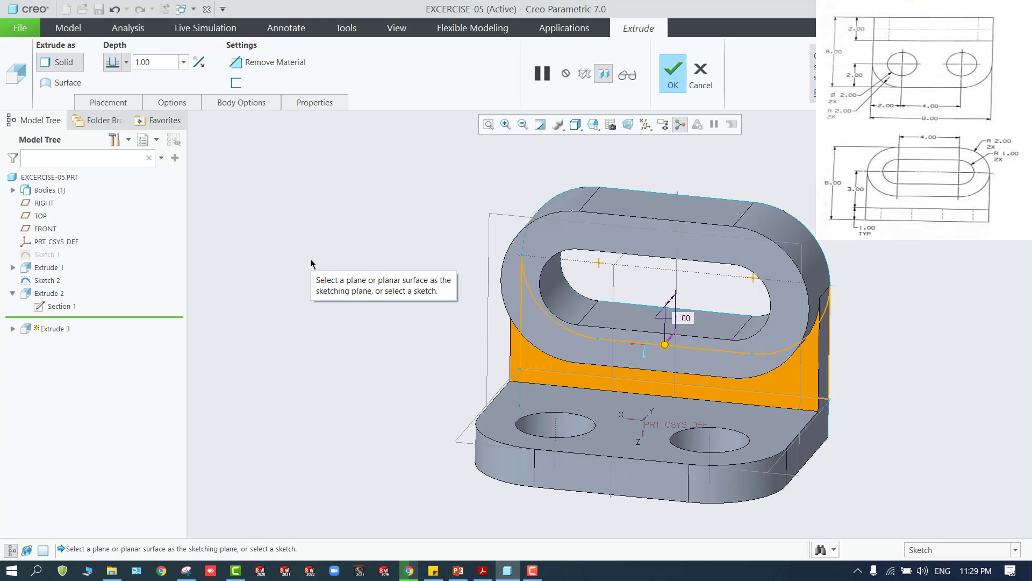
pyautogui.click(674, 73)
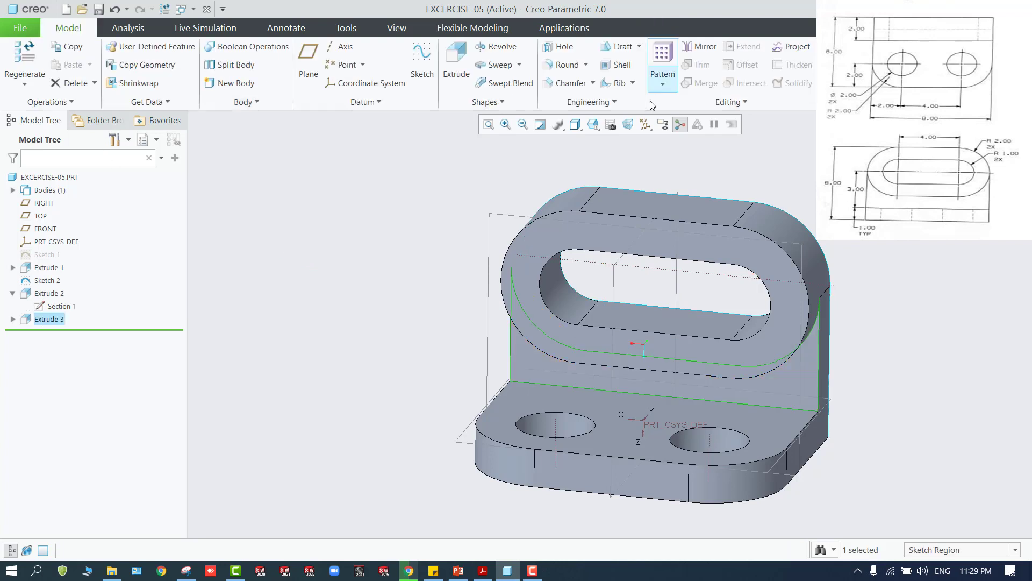
pyautogui.click(370, 282)
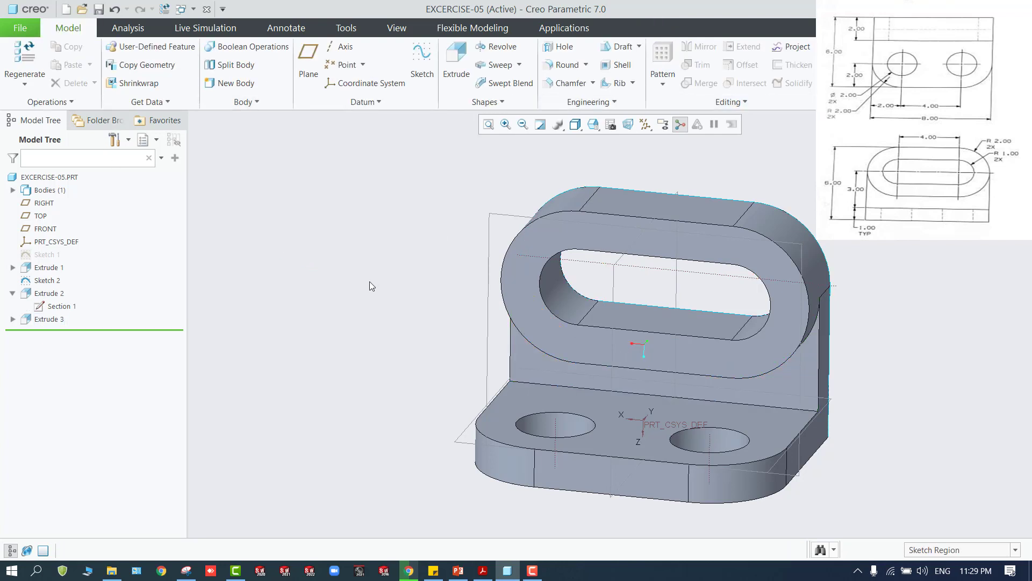
# Hide all datum features in the graphics view and inspect the finished bracket from an angle.
pyautogui.click(645, 124)
pyautogui.click(645, 140)
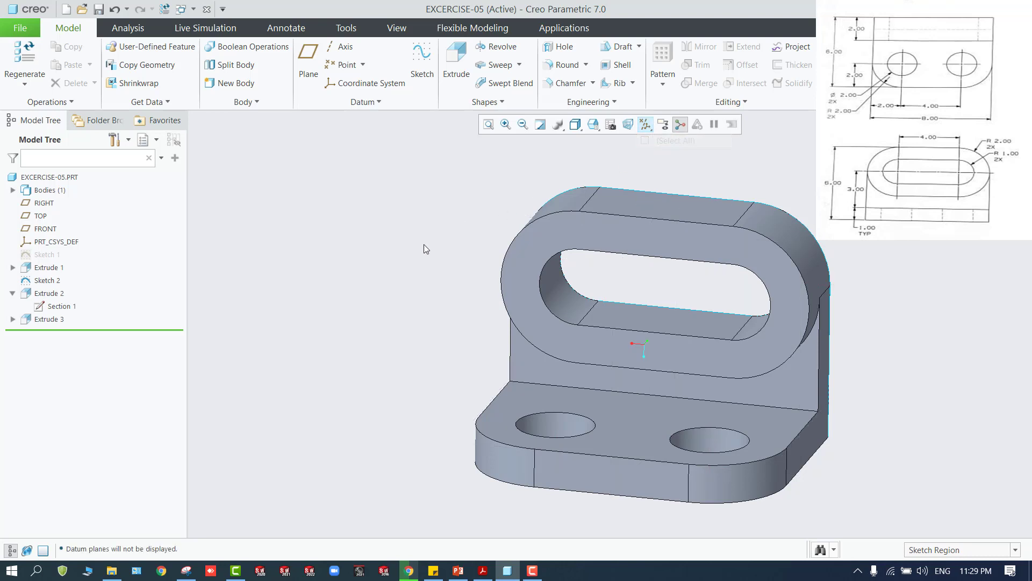
pyautogui.moveTo(424, 247); pyautogui.dragTo(403, 258, button='middle')
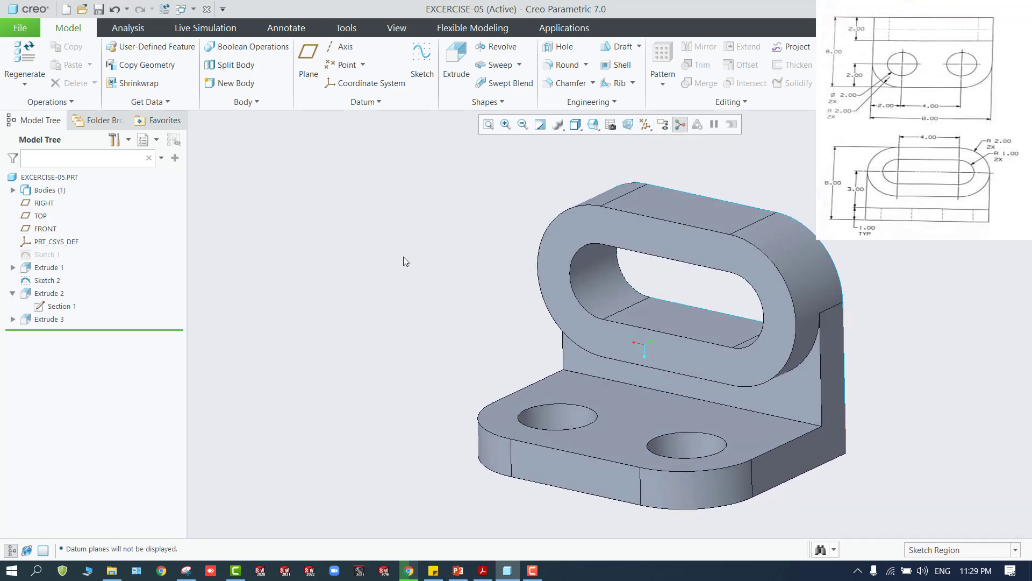